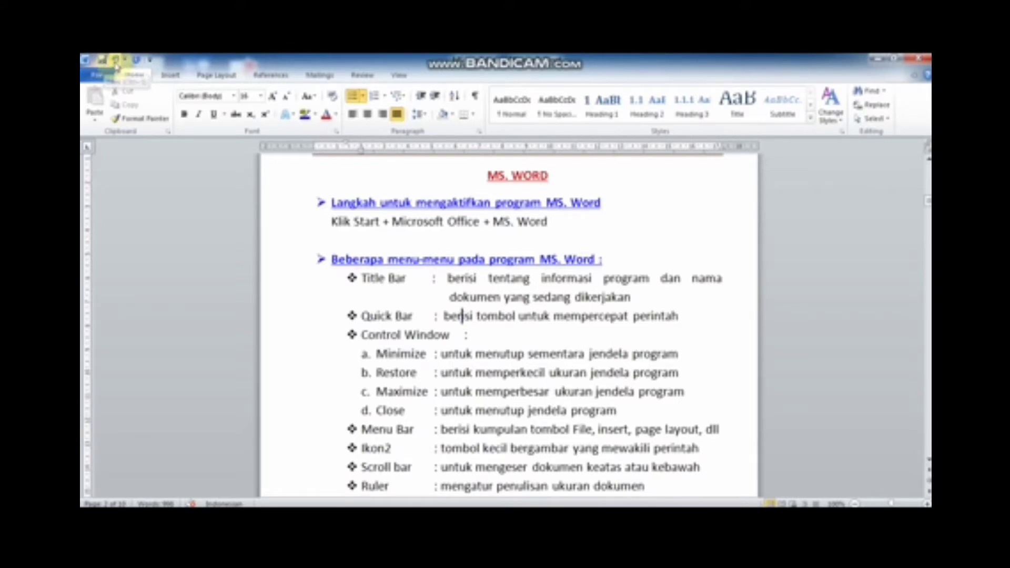
Add the Print Preview and Print command to the Quick Access Toolbar
{"action": "left_click", "coordinate": [150, 61]}
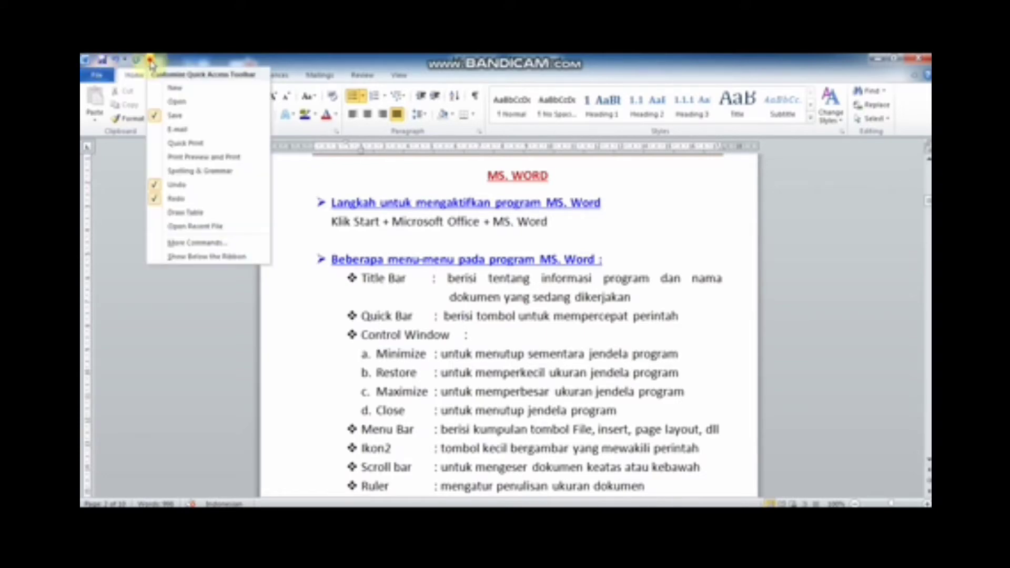
{"action": "left_click", "coordinate": [196, 157]}
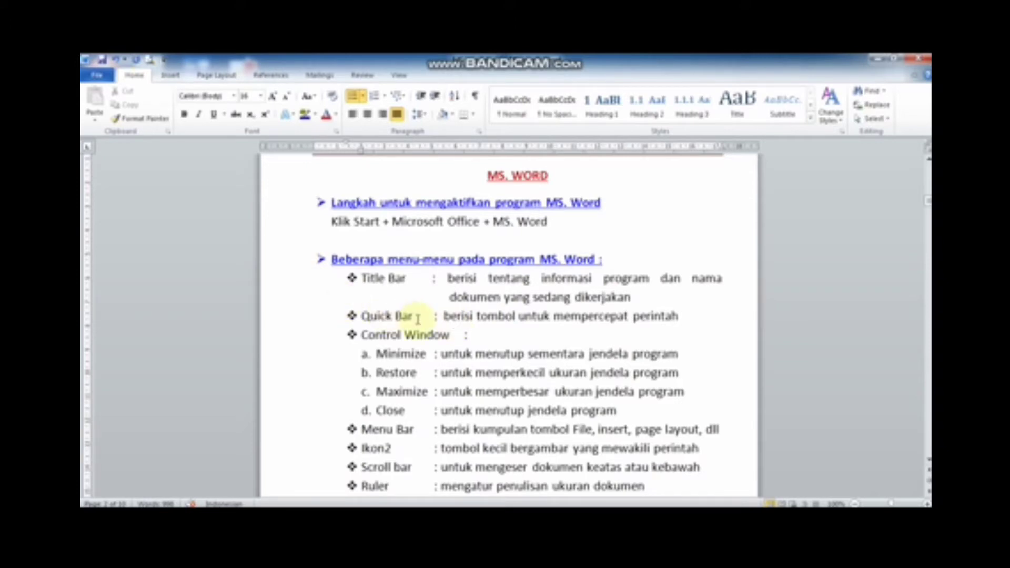
Go to the Minimize entry under Control Window, minimize the document window and bring it back up
{"action": "left_click", "coordinate": [458, 343]}
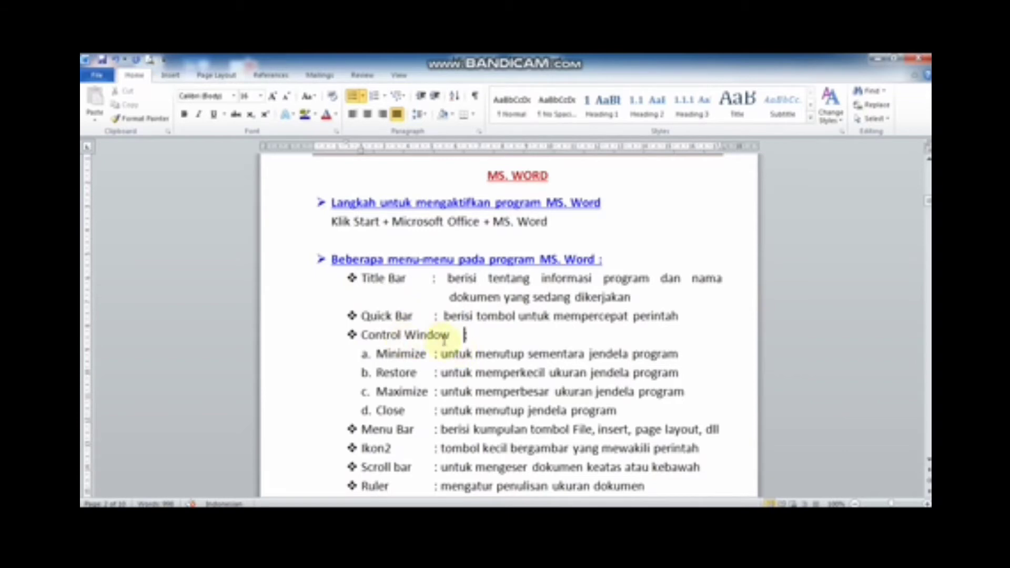
{"action": "left_click", "coordinate": [415, 354]}
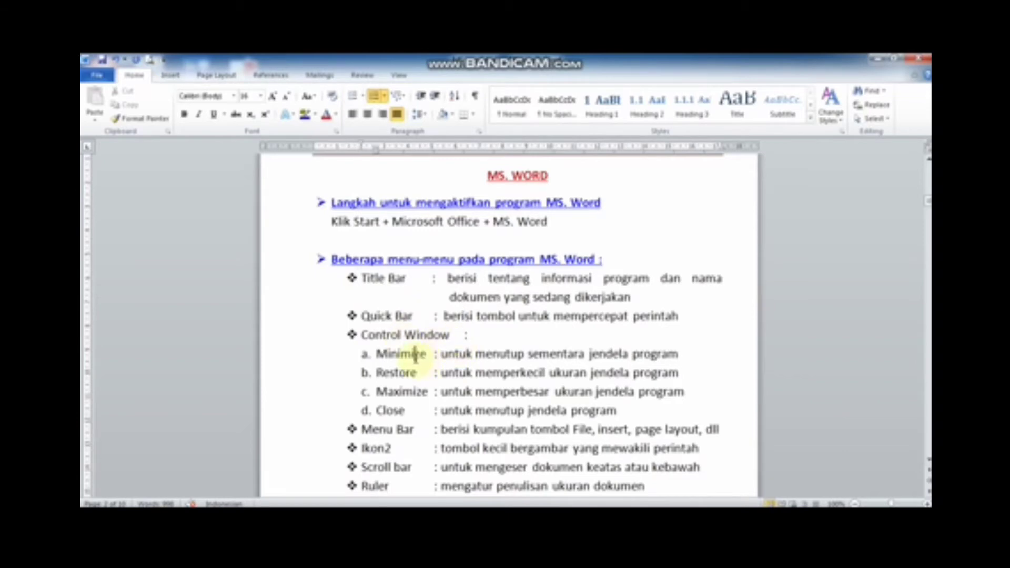
{"action": "left_click", "coordinate": [448, 354]}
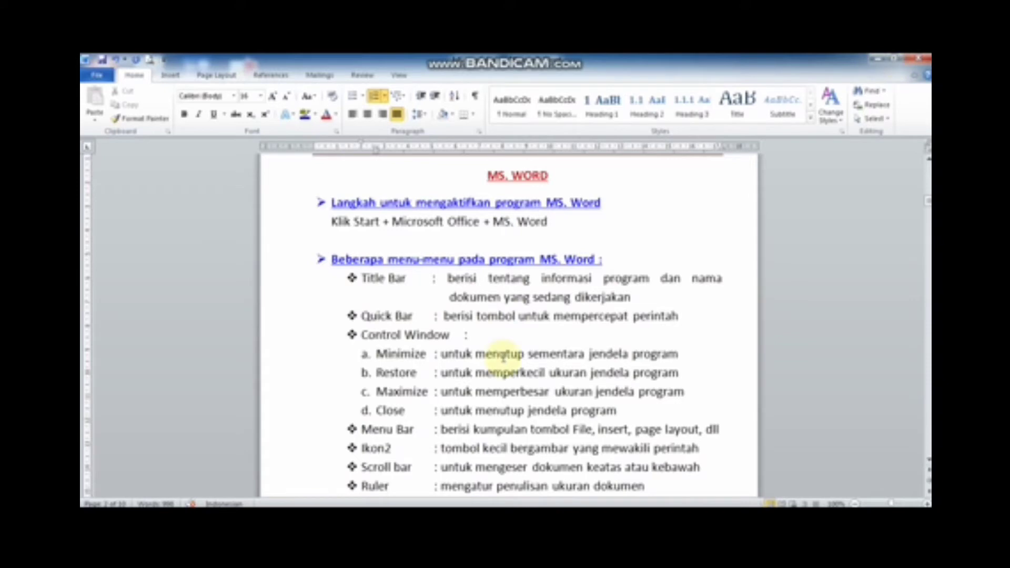
{"action": "left_click", "coordinate": [442, 355]}
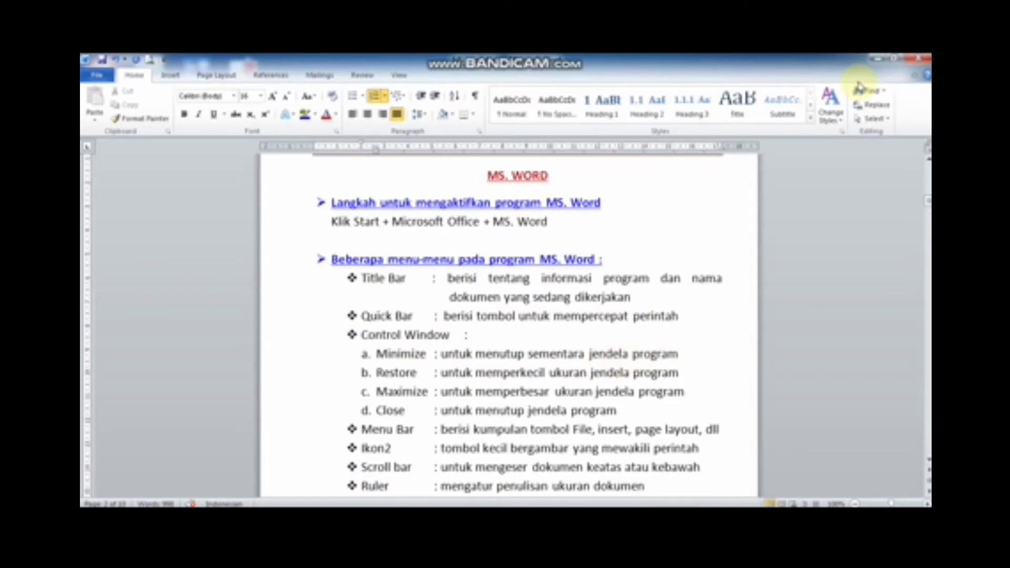
{"action": "left_click", "coordinate": [878, 64]}
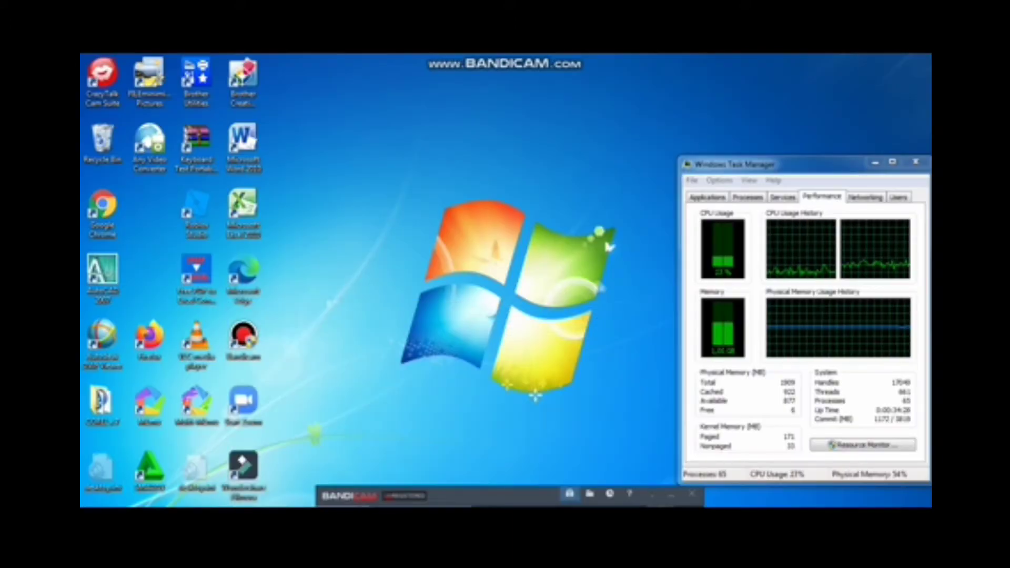
{"action": "mouse_move", "coordinate": [369, 518]}
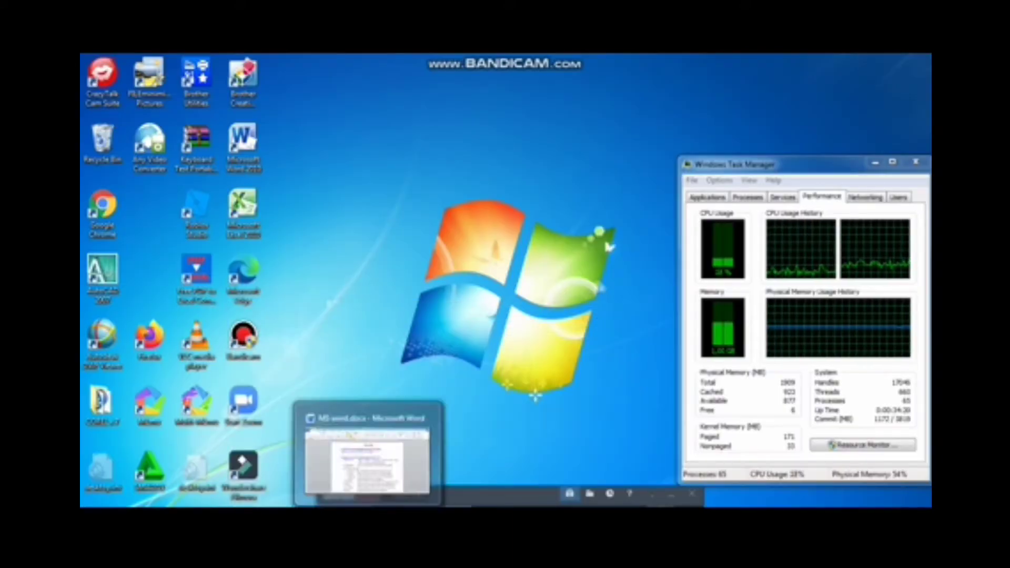
{"action": "left_click", "coordinate": [368, 518]}
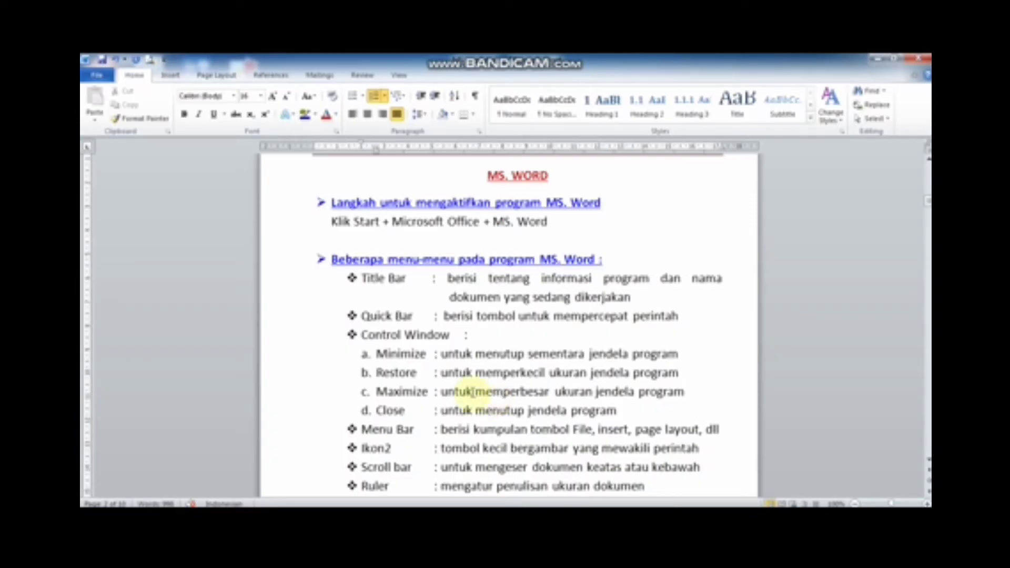
Restore the document window down to a smaller size, widen it, and maximize it again
{"action": "left_click", "coordinate": [442, 373]}
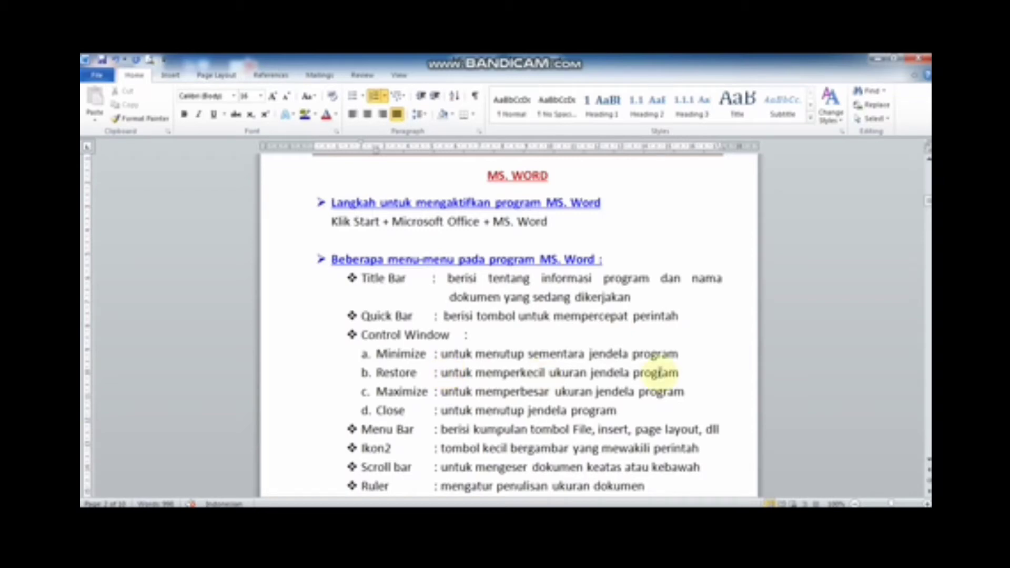
{"action": "left_click", "coordinate": [898, 61]}
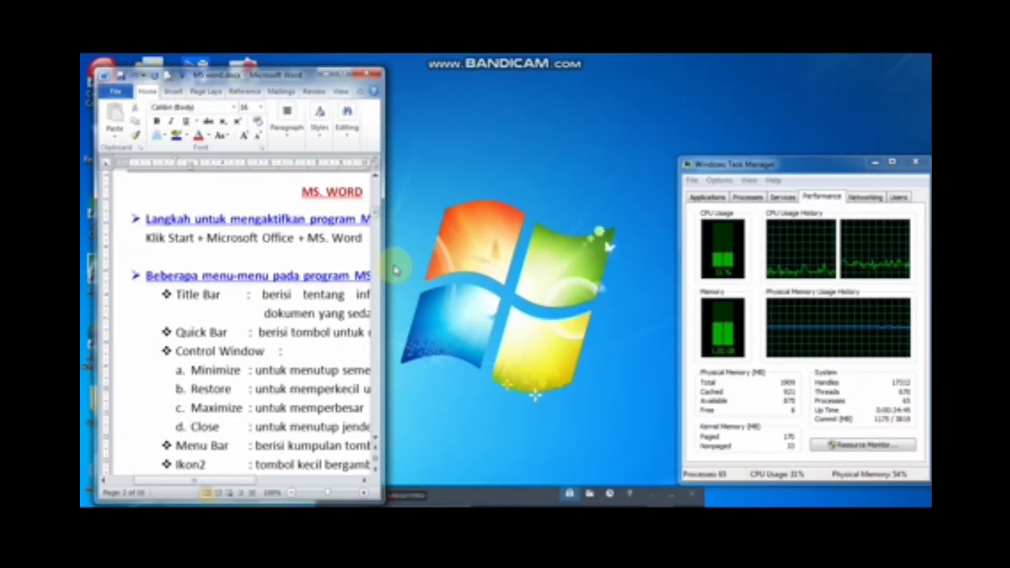
{"action": "left_click_drag", "start_coordinate": [396, 270], "coordinate": [542, 268]}
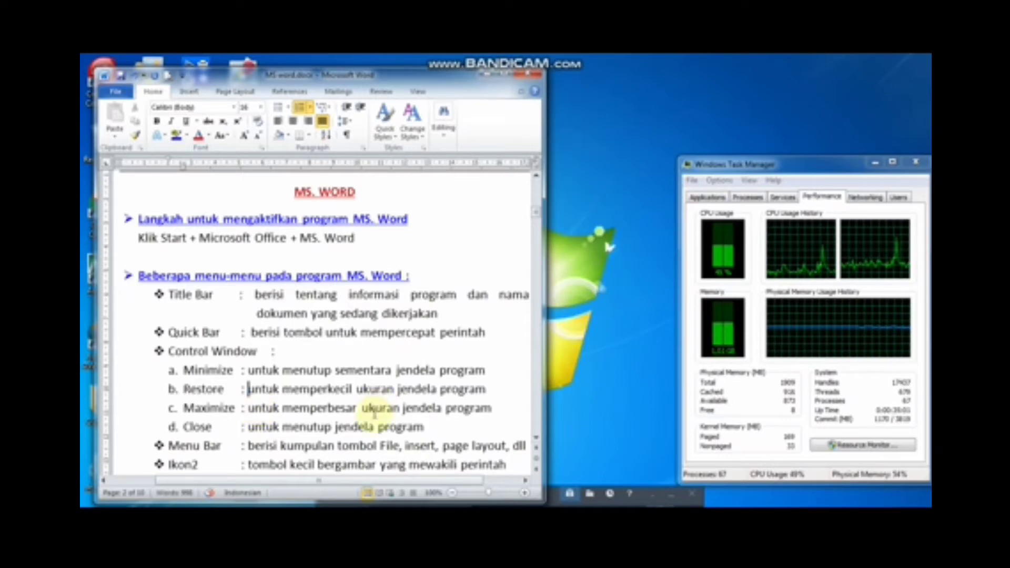
{"action": "left_click", "coordinate": [508, 76]}
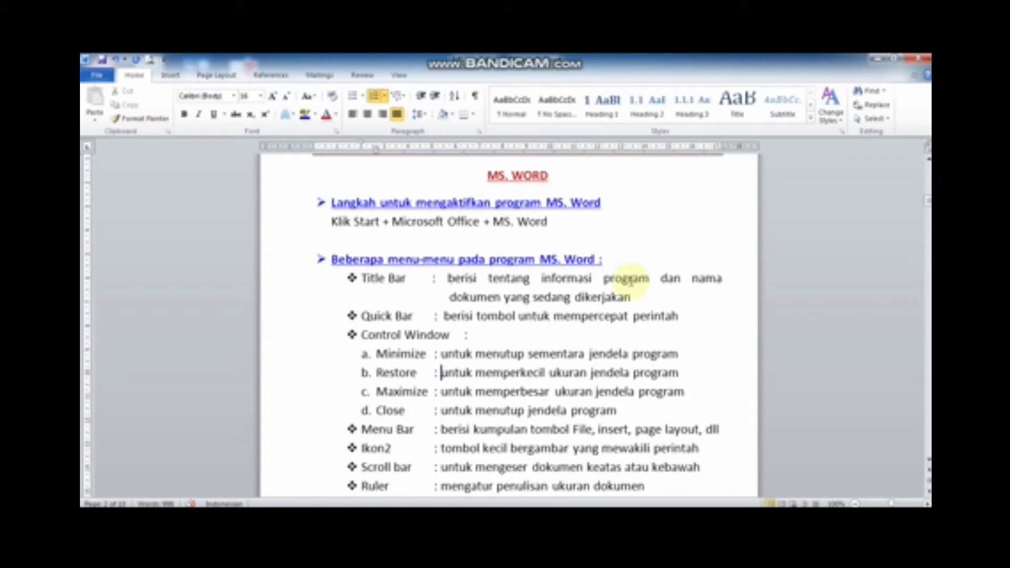
Examine the descriptions of Close, Menu Bar, Ikon2, Scroll bar and Ruler, trying out the scroll bar and the ruler's indent marker
{"action": "left_click", "coordinate": [492, 410]}
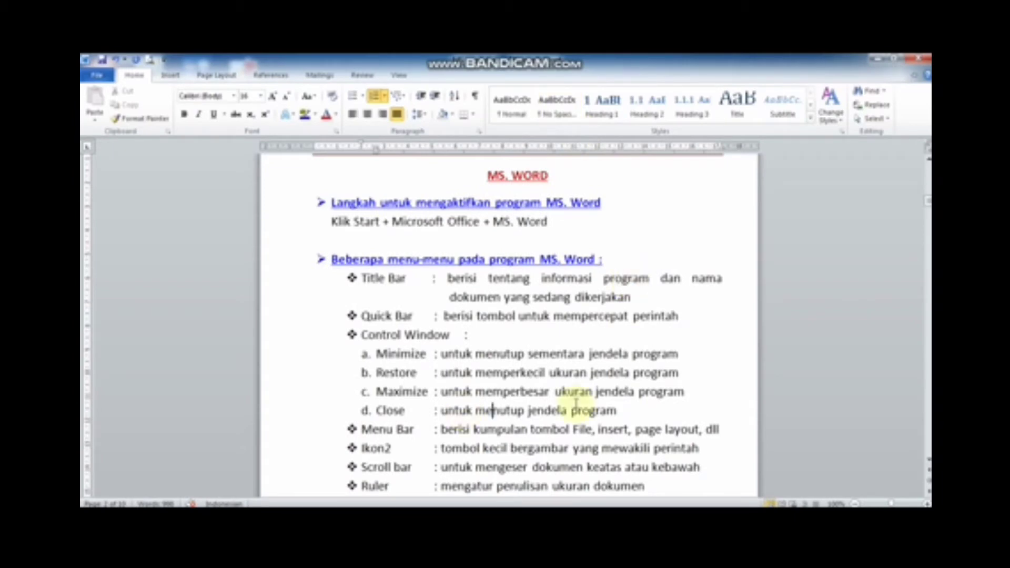
{"action": "left_click", "coordinate": [623, 408]}
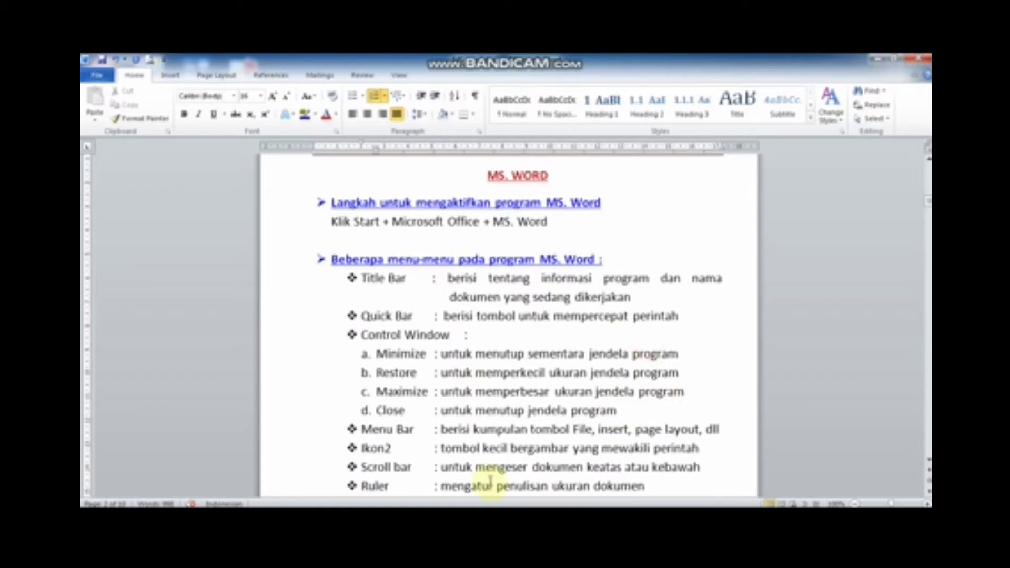
{"action": "left_click", "coordinate": [456, 429]}
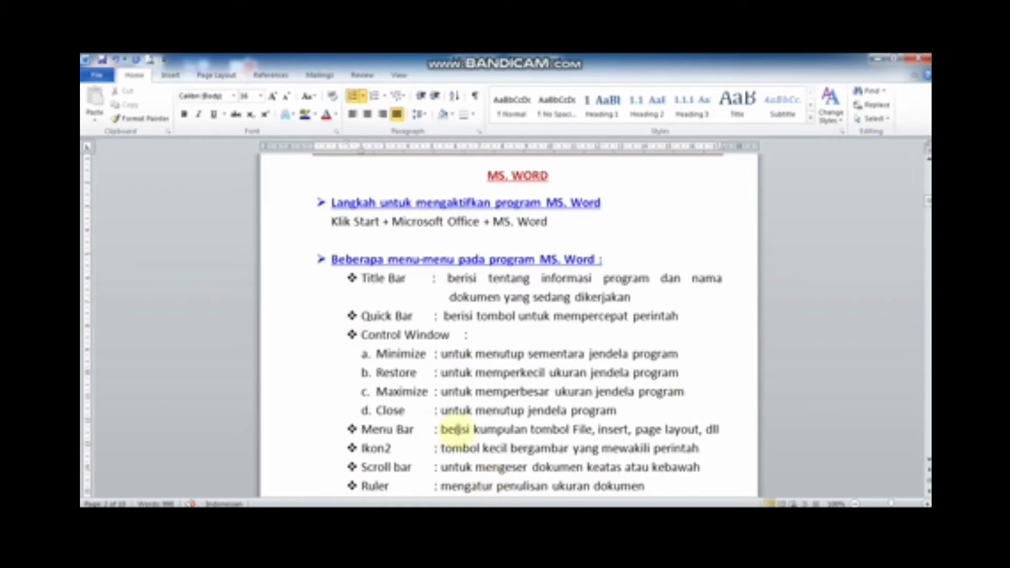
{"action": "left_click", "coordinate": [542, 429]}
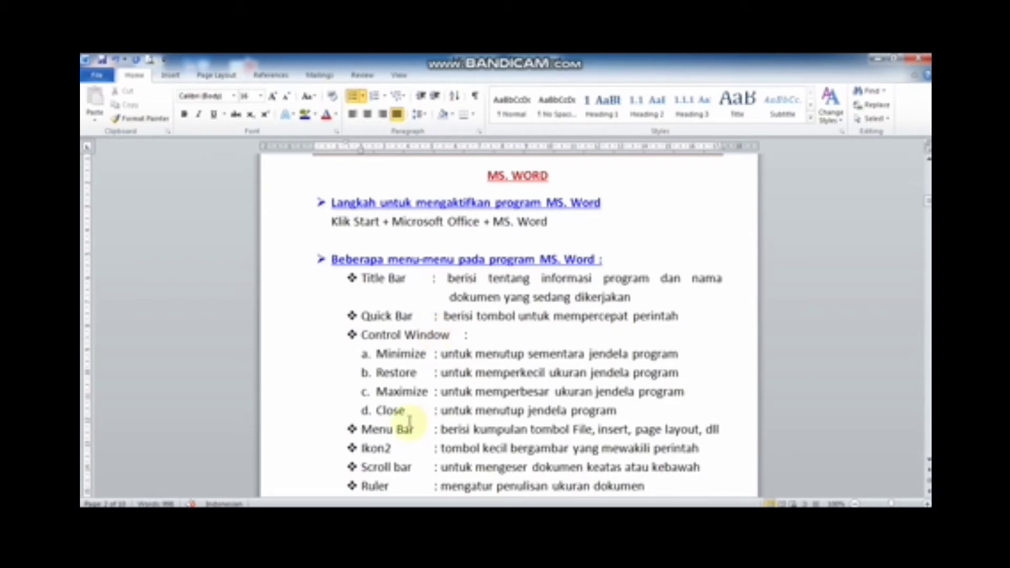
{"action": "left_click_drag", "start_coordinate": [413, 428], "coordinate": [362, 430]}
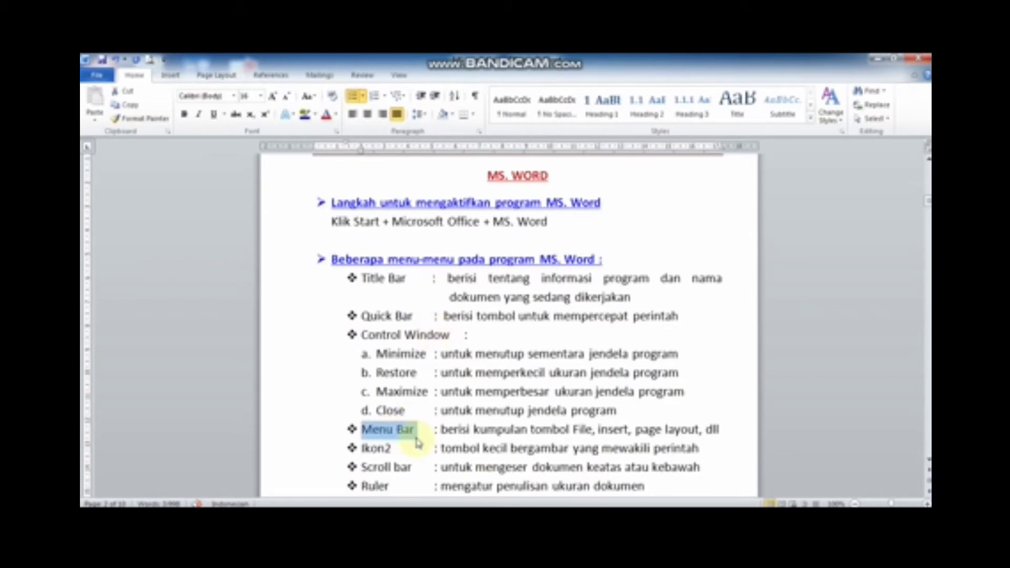
{"action": "left_click", "coordinate": [453, 448]}
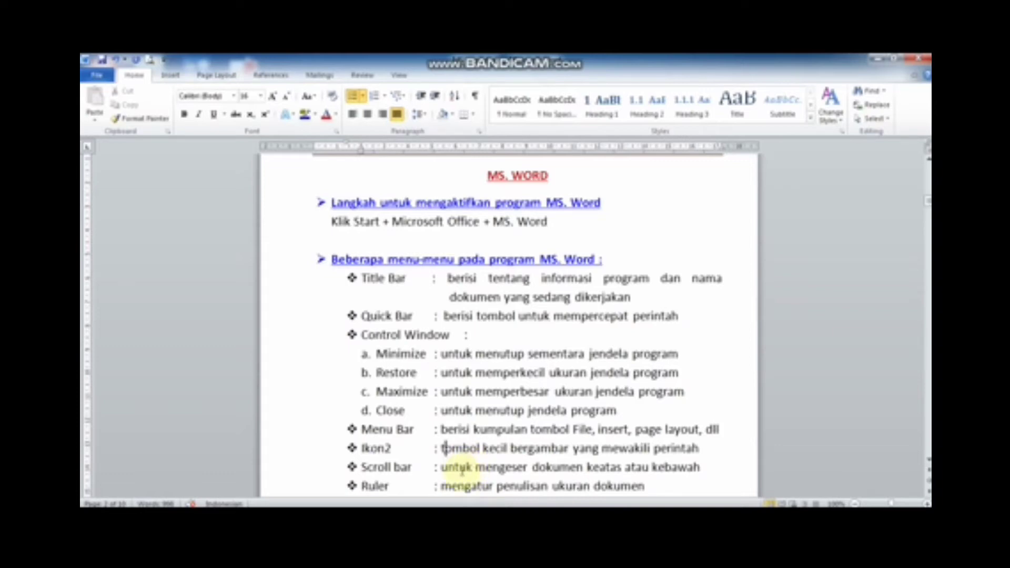
{"action": "left_click", "coordinate": [459, 468]}
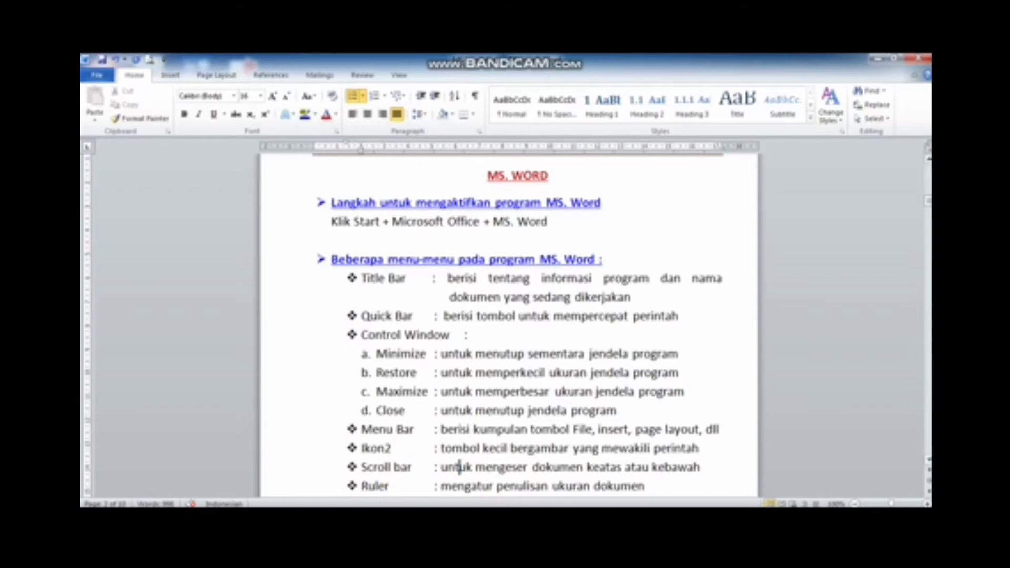
{"action": "left_click_drag", "start_coordinate": [928, 200], "coordinate": [711, 341]}
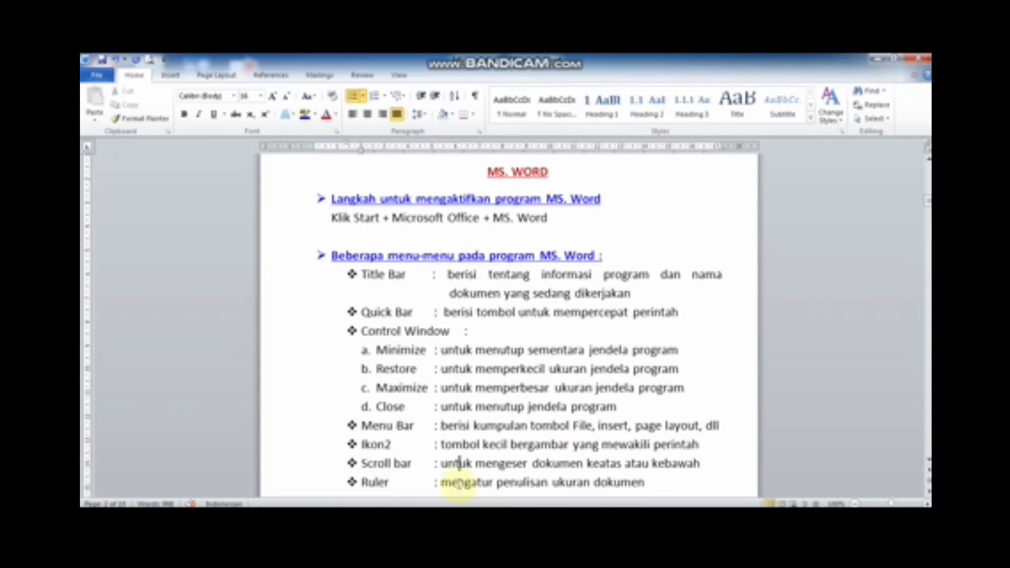
{"action": "left_click", "coordinate": [464, 481]}
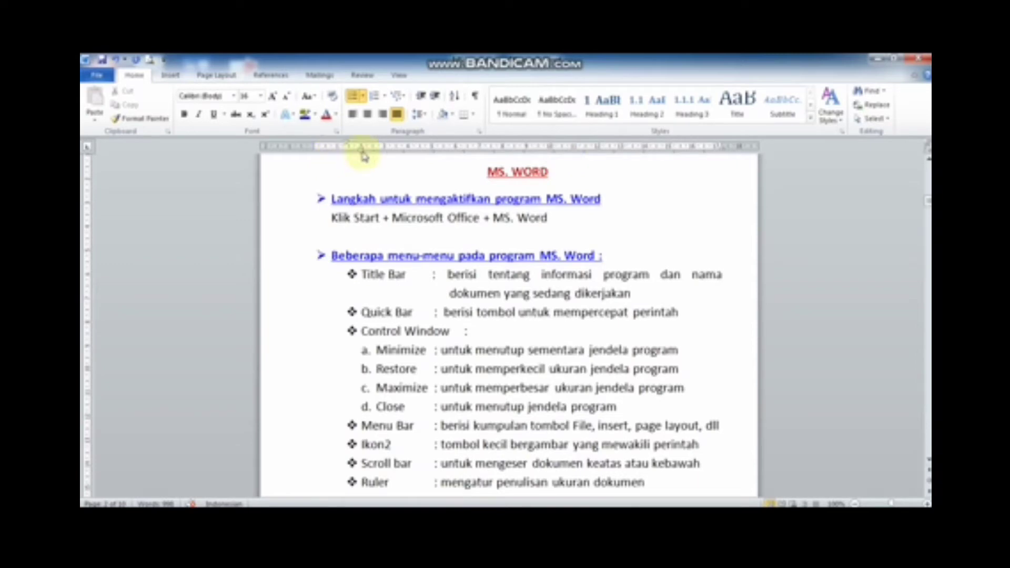
{"action": "mouse_move", "coordinate": [362, 153]}
{"action": "left_mouse_down"}
{"action": "mouse_move", "coordinate": [352, 153]}
{"action": "mouse_move", "coordinate": [365, 156]}
{"action": "left_mouse_up"}
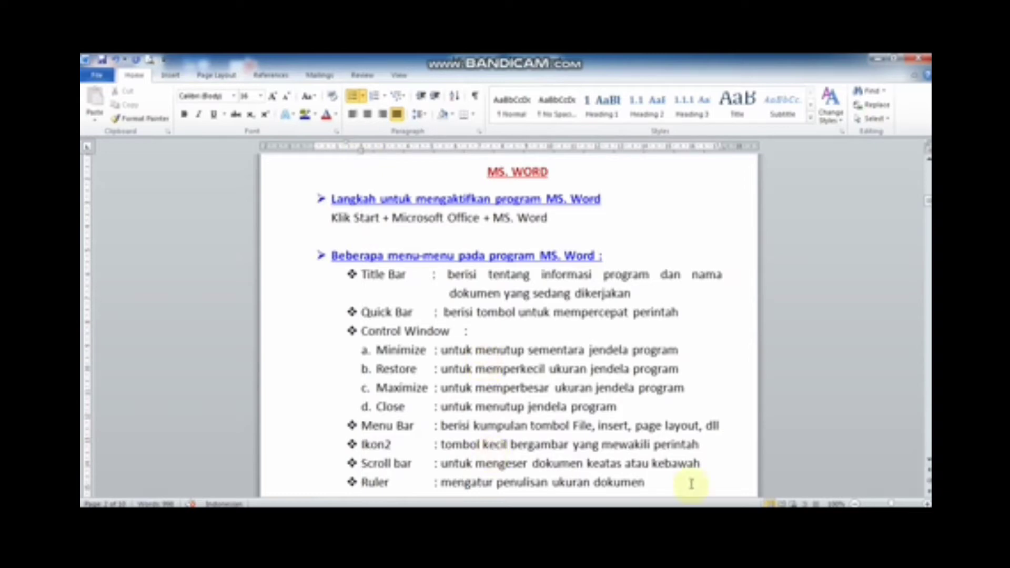
Examine the OFFICE BUTTON section and its File + New entry, which follow the list of screen elements
{"action": "scroll", "coordinate": [927, 463], "scroll_direction": "down", "scroll_amount": 1}
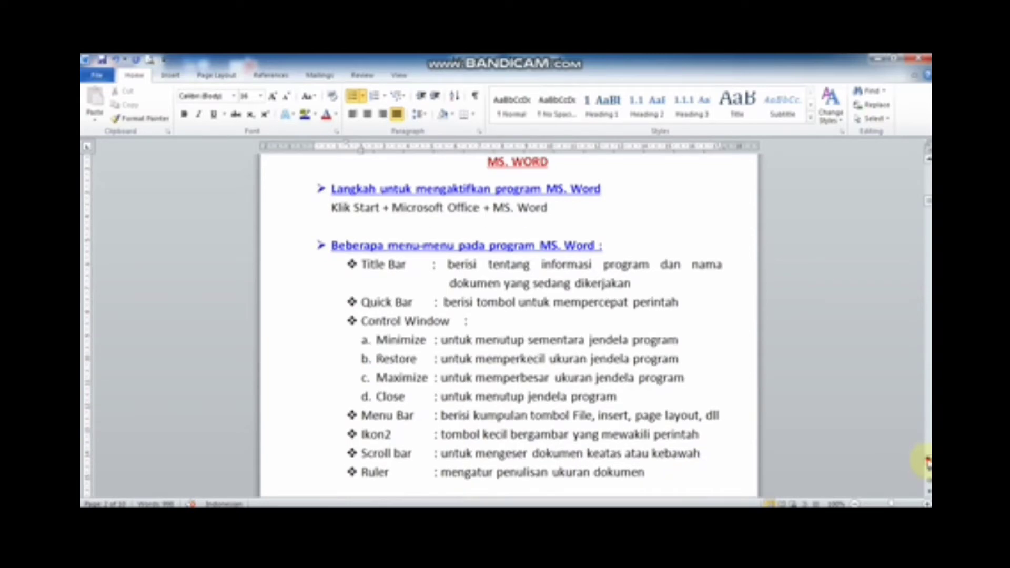
{"action": "scroll", "coordinate": [927, 463], "scroll_direction": "down", "scroll_amount": 3}
{"action": "scroll", "coordinate": [927, 463], "scroll_direction": "down", "scroll_amount": 2}
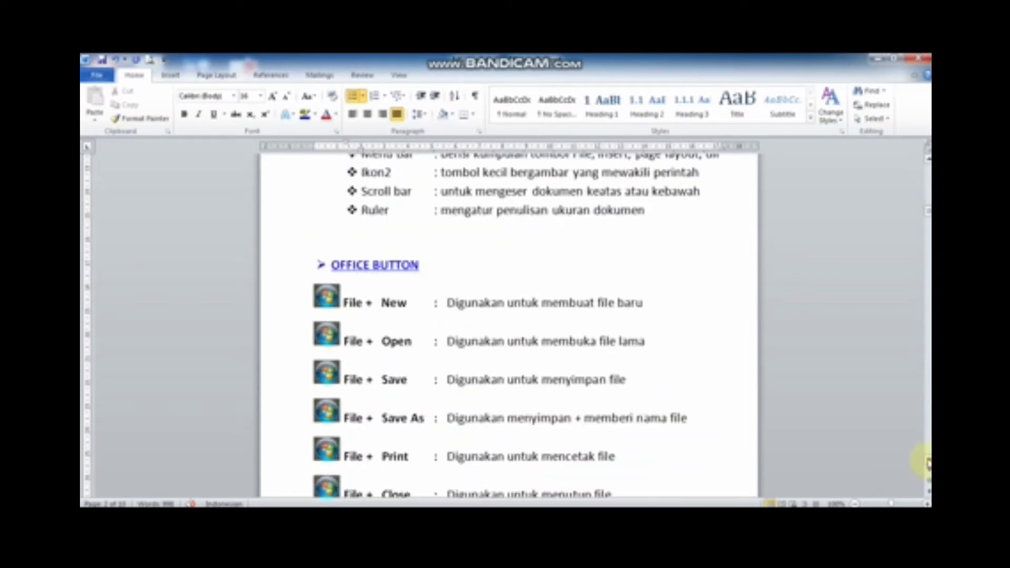
{"action": "scroll", "coordinate": [926, 463], "scroll_direction": "down", "scroll_amount": 1}
{"action": "scroll", "coordinate": [927, 463], "scroll_direction": "down", "scroll_amount": 1}
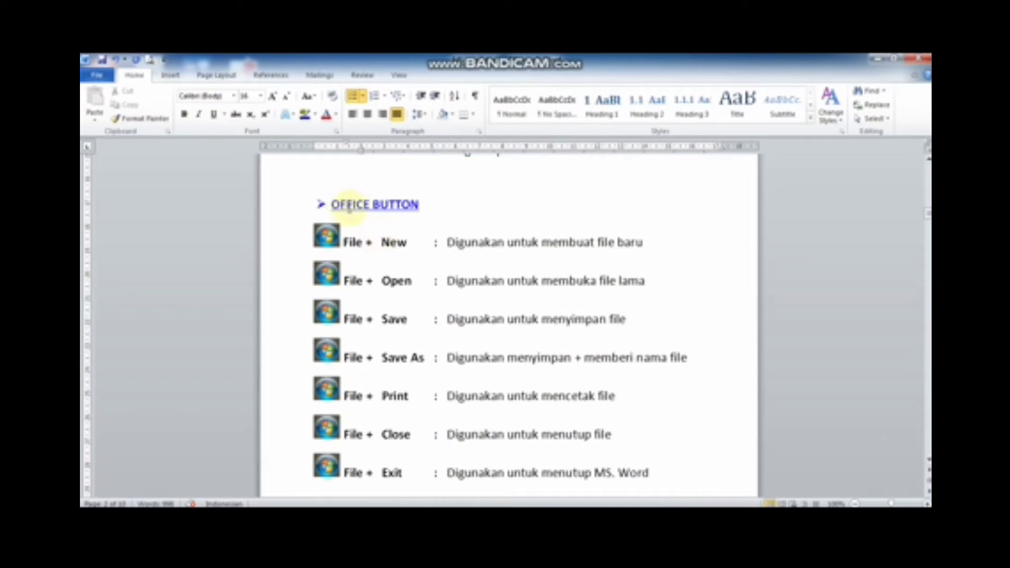
{"action": "left_click", "coordinate": [330, 239]}
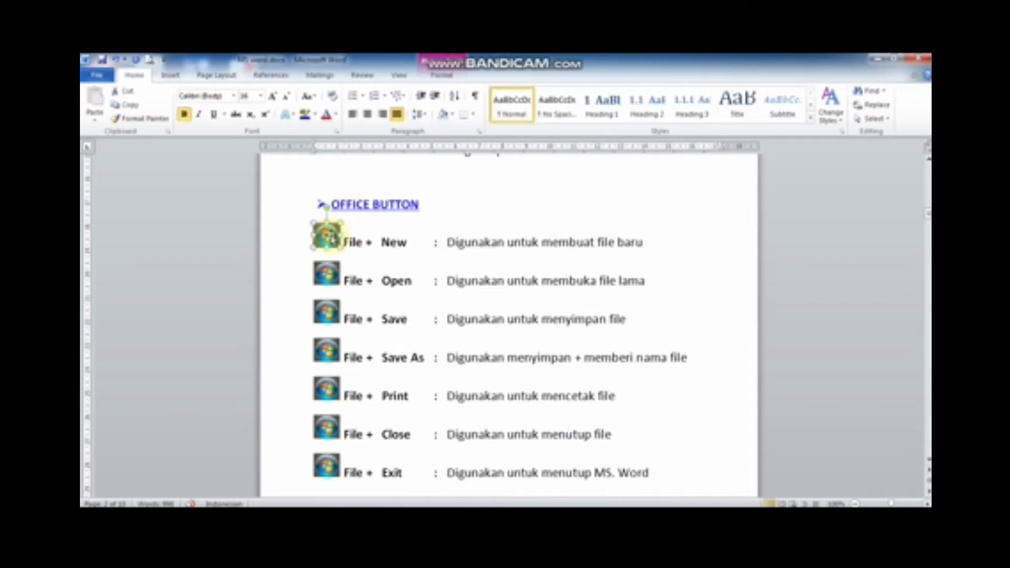
{"action": "left_click", "coordinate": [354, 226]}
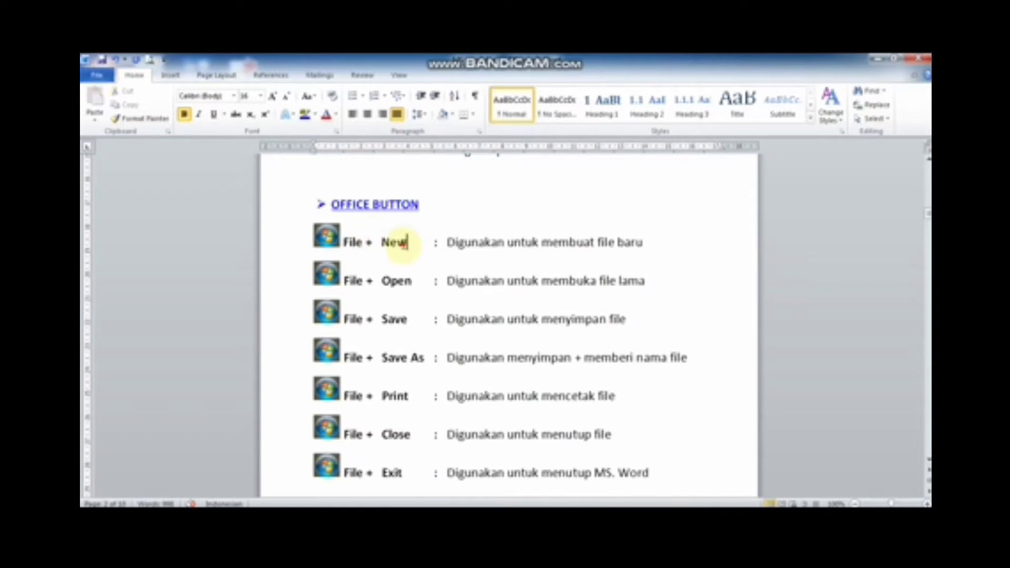
{"action": "left_click_drag", "start_coordinate": [406, 243], "coordinate": [383, 243]}
{"action": "left_click", "coordinate": [513, 243]}
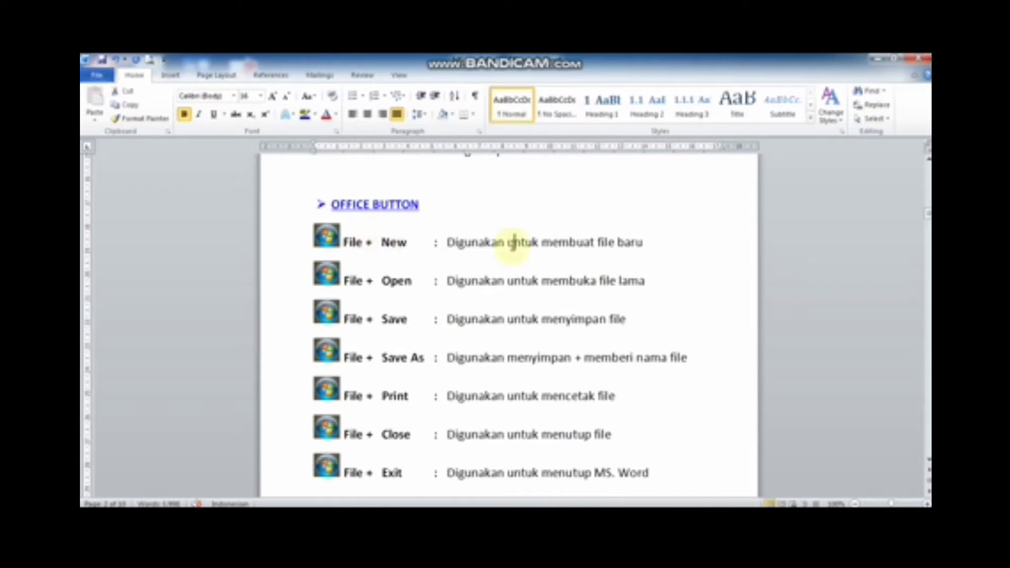
{"action": "left_click_drag", "start_coordinate": [513, 243], "coordinate": [554, 251]}
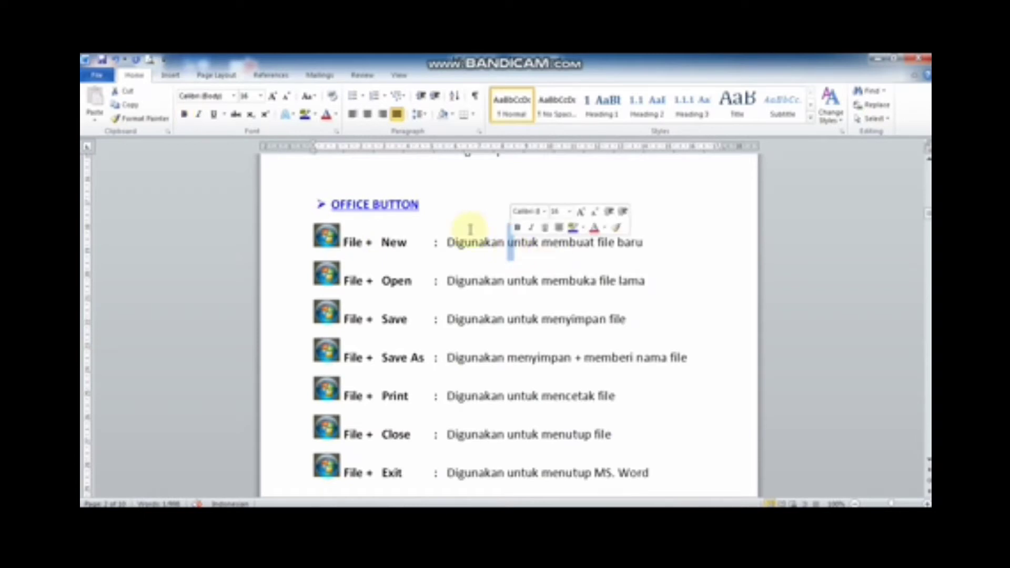
{"action": "left_click", "coordinate": [456, 234]}
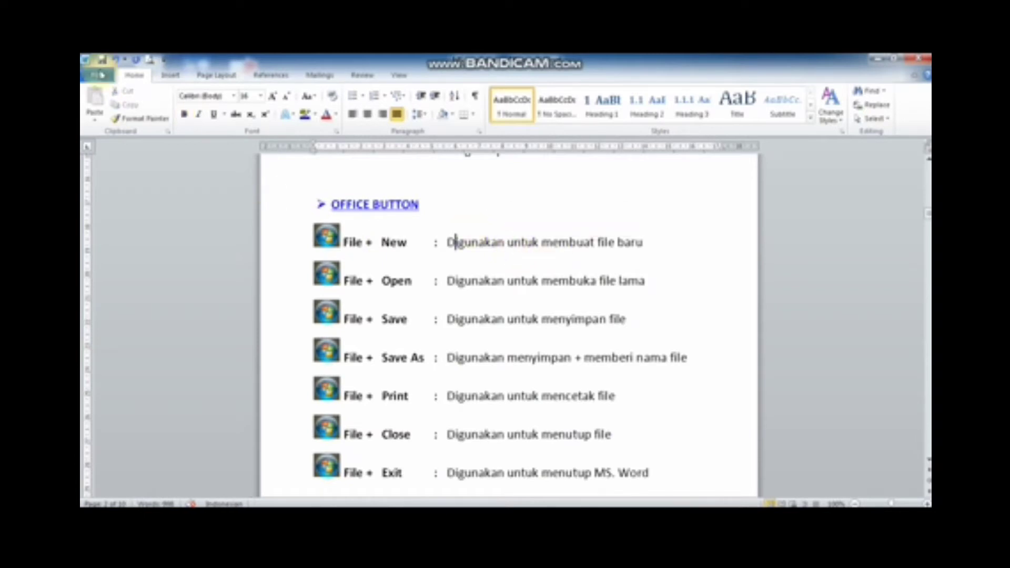
View the available templates for creating a new blank document
{"action": "left_click", "coordinate": [100, 76]}
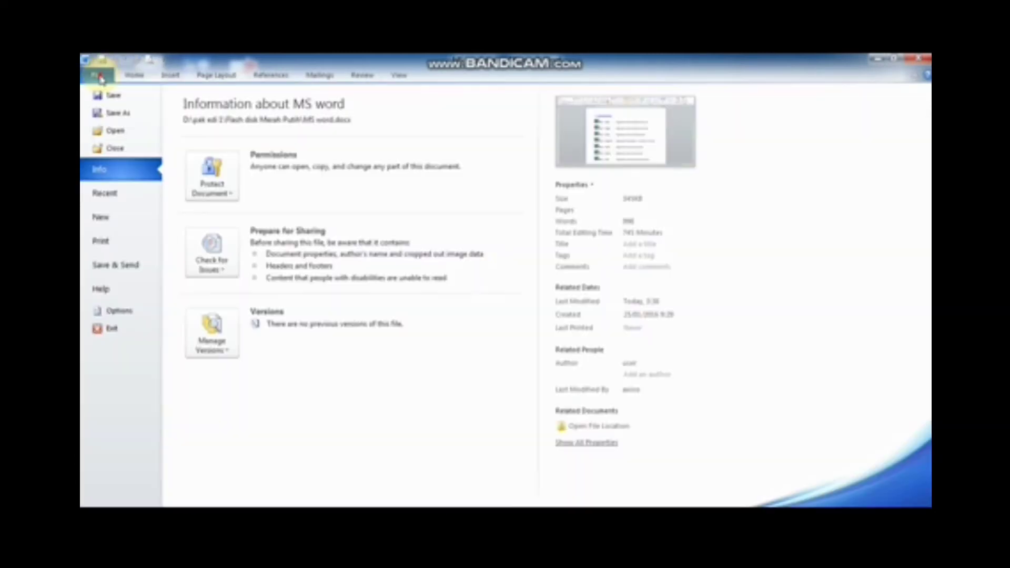
{"action": "left_click", "coordinate": [103, 221]}
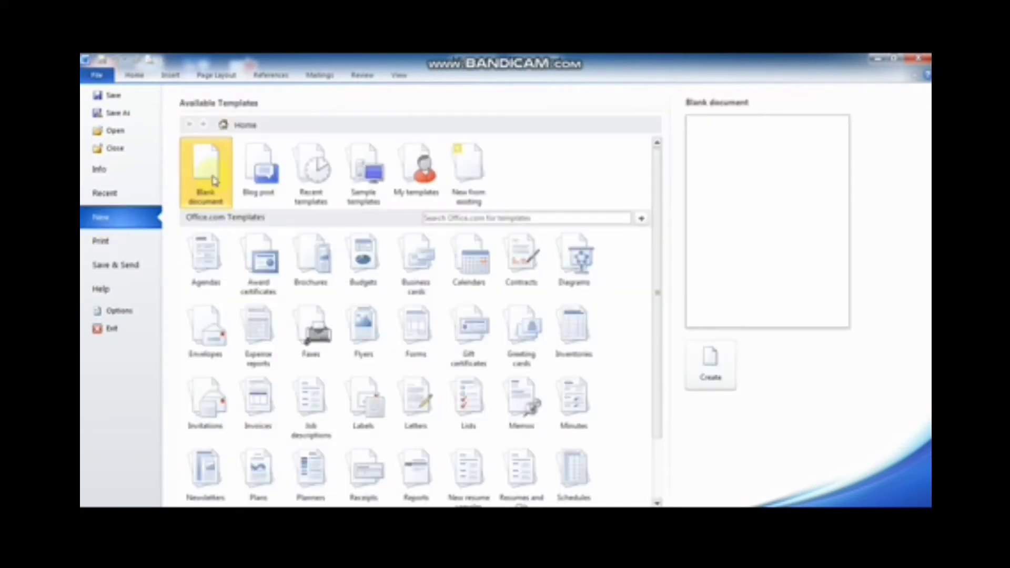
{"action": "left_click", "coordinate": [714, 340]}
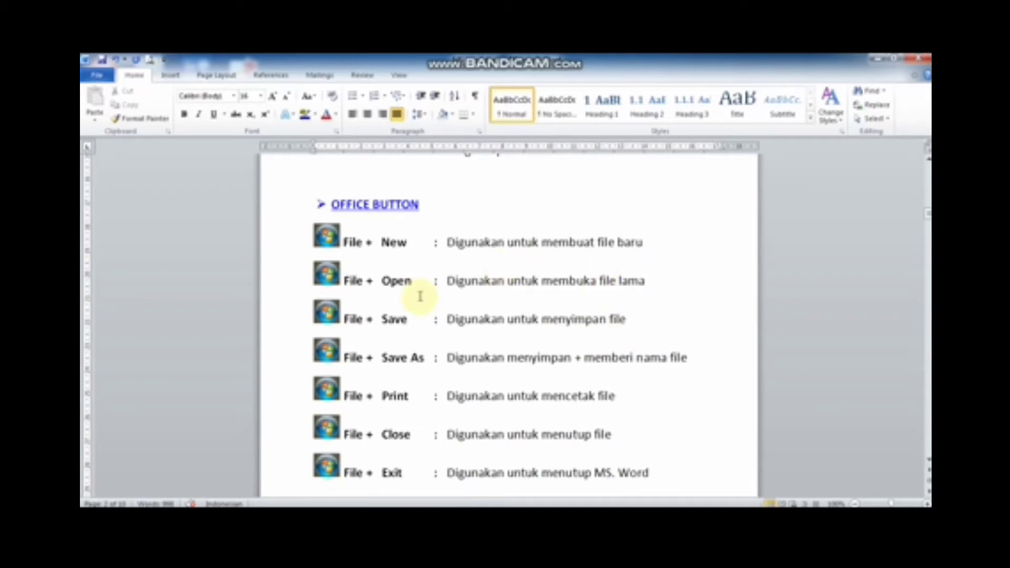
Examine the File + Open entry, browse the Flash disk Merah Putih folder to the FOTO PROGRES PEKERJAAN 70% Rehap 2015 document, and cancel opening it
{"action": "left_click_drag", "start_coordinate": [420, 297], "coordinate": [380, 284]}
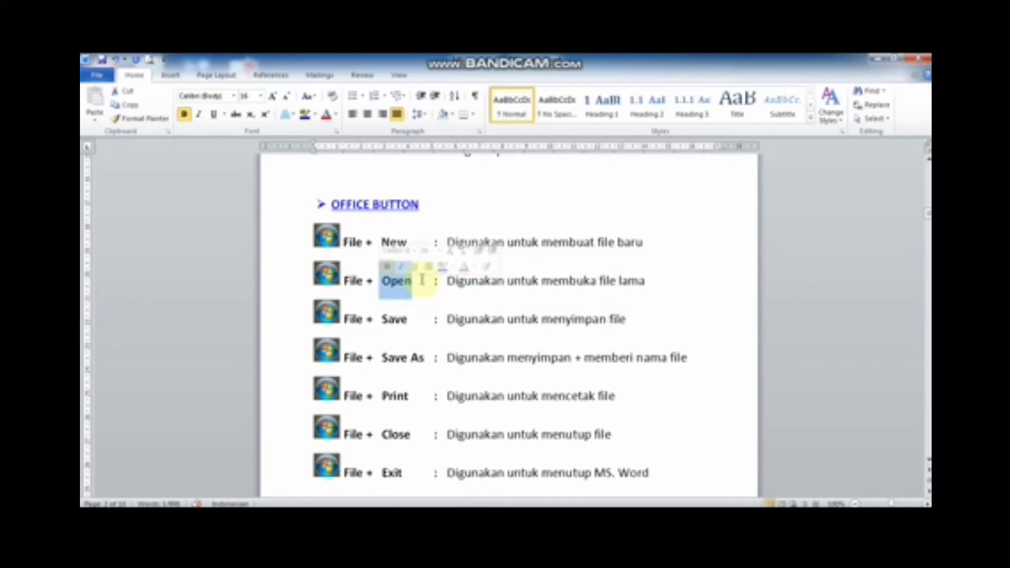
{"action": "left_click", "coordinate": [465, 283]}
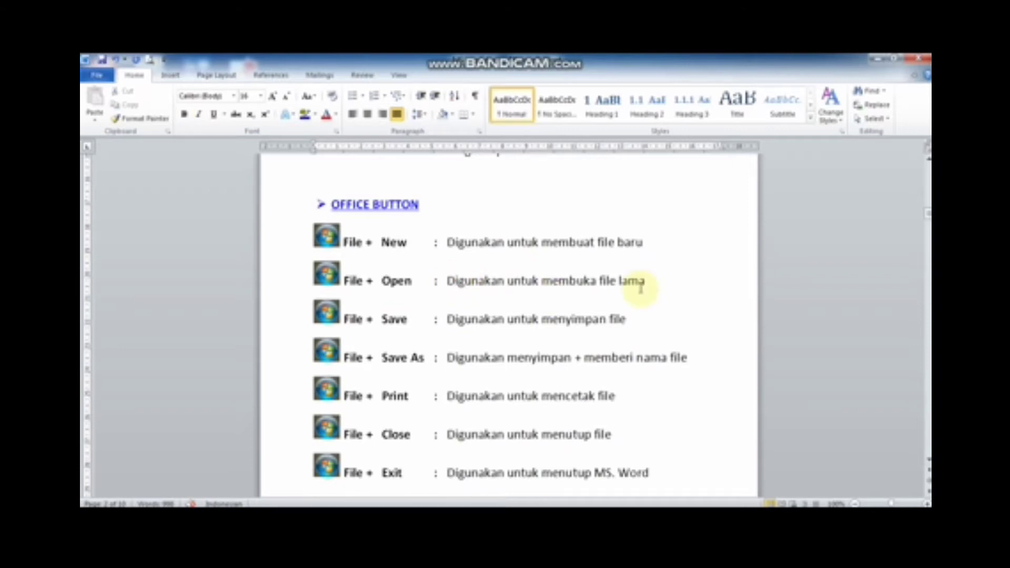
{"action": "left_click", "coordinate": [101, 78]}
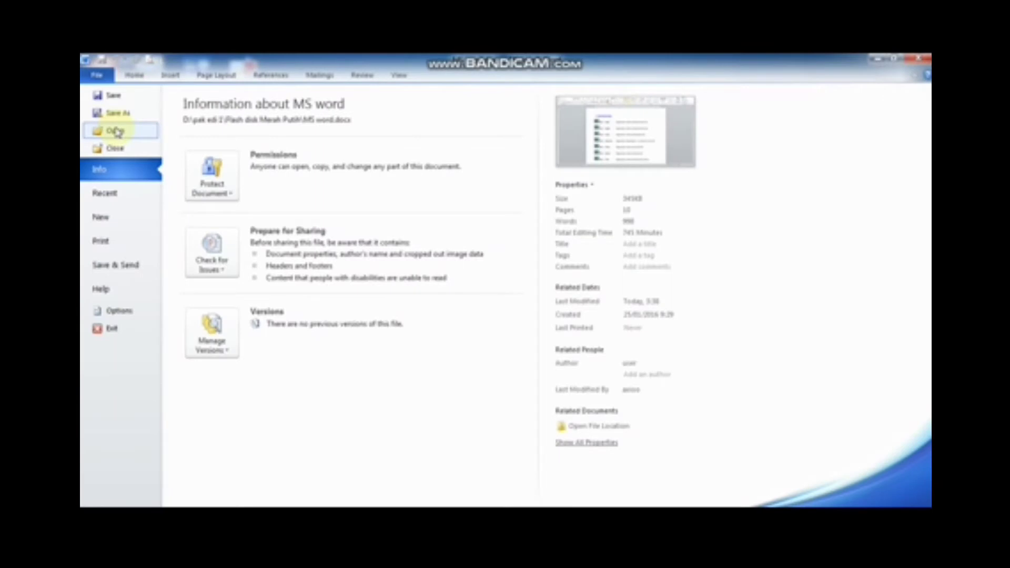
{"action": "left_click", "coordinate": [116, 132]}
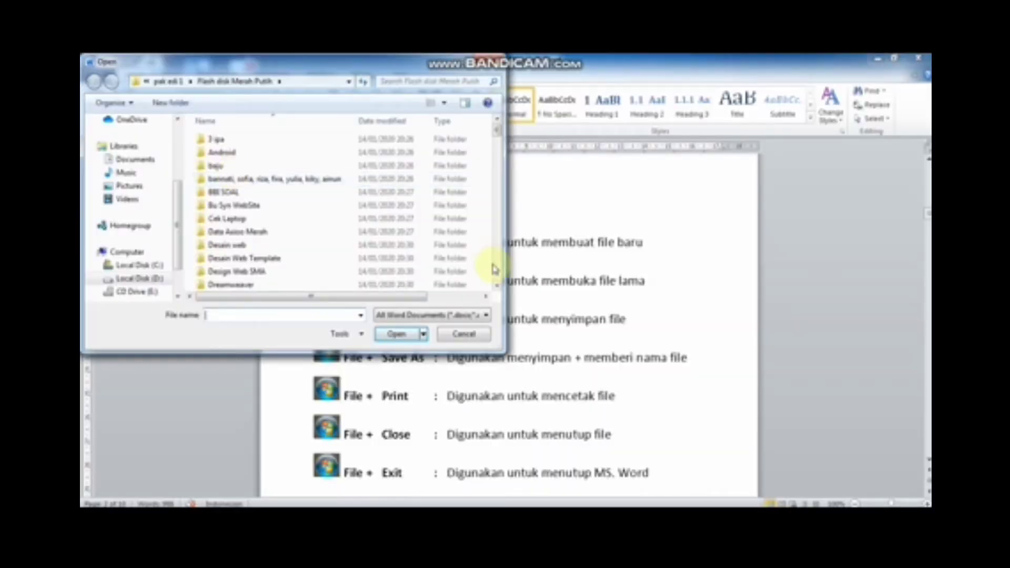
{"action": "left_click", "coordinate": [497, 268]}
{"action": "left_click", "coordinate": [497, 269]}
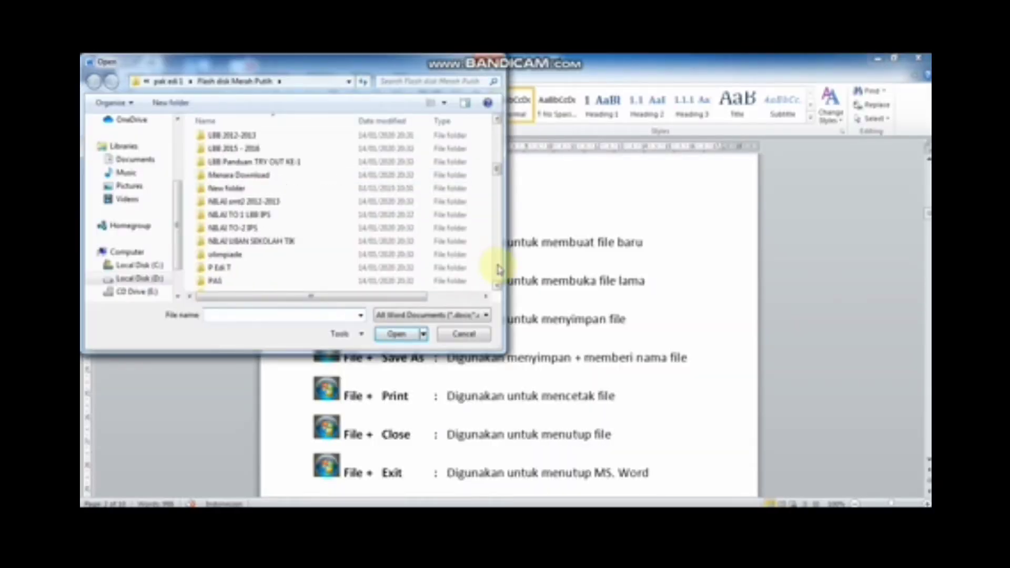
{"action": "left_click", "coordinate": [497, 268]}
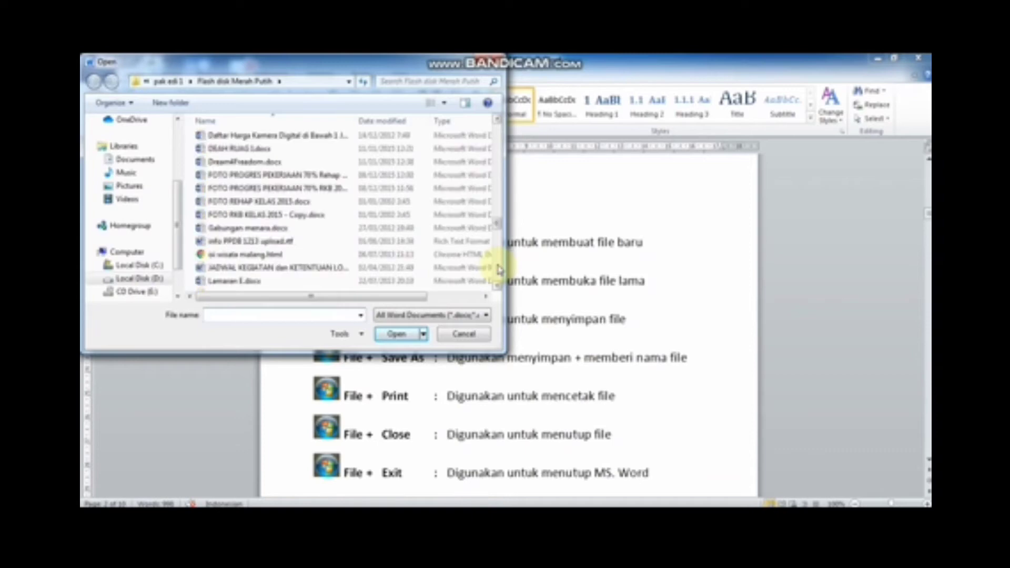
{"action": "left_click", "coordinate": [250, 176]}
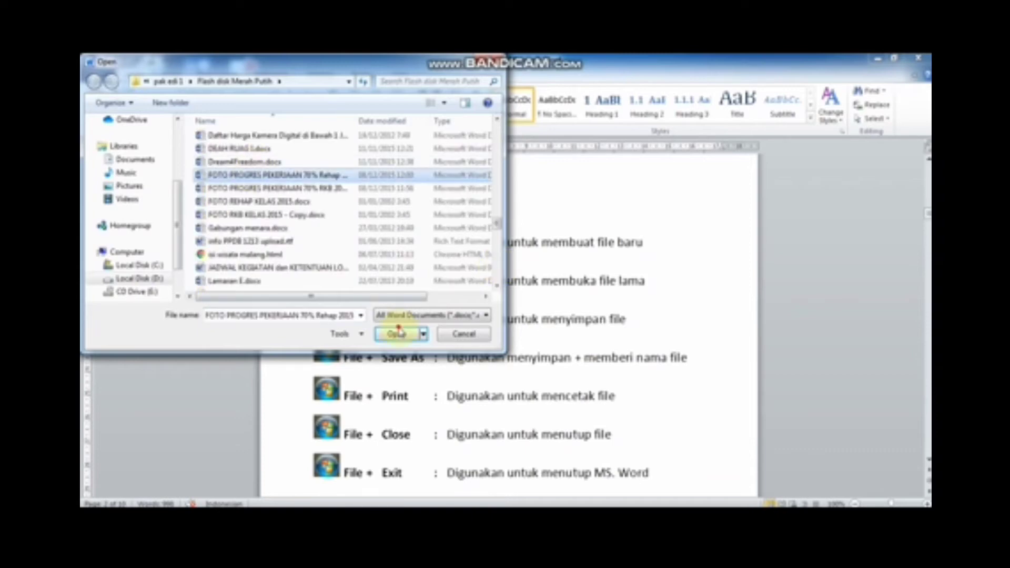
{"action": "left_click", "coordinate": [398, 333]}
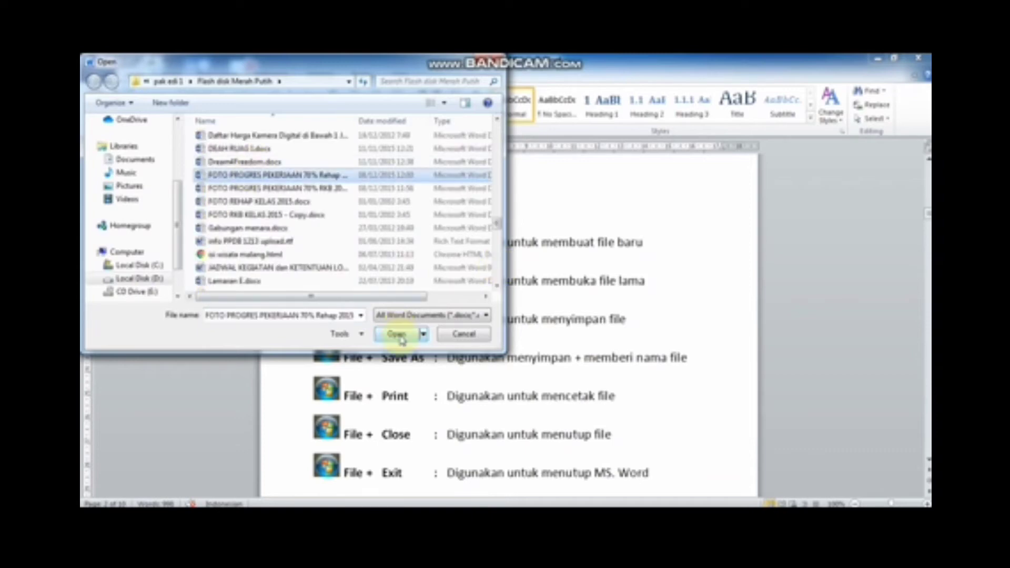
{"action": "left_click", "coordinate": [459, 335]}
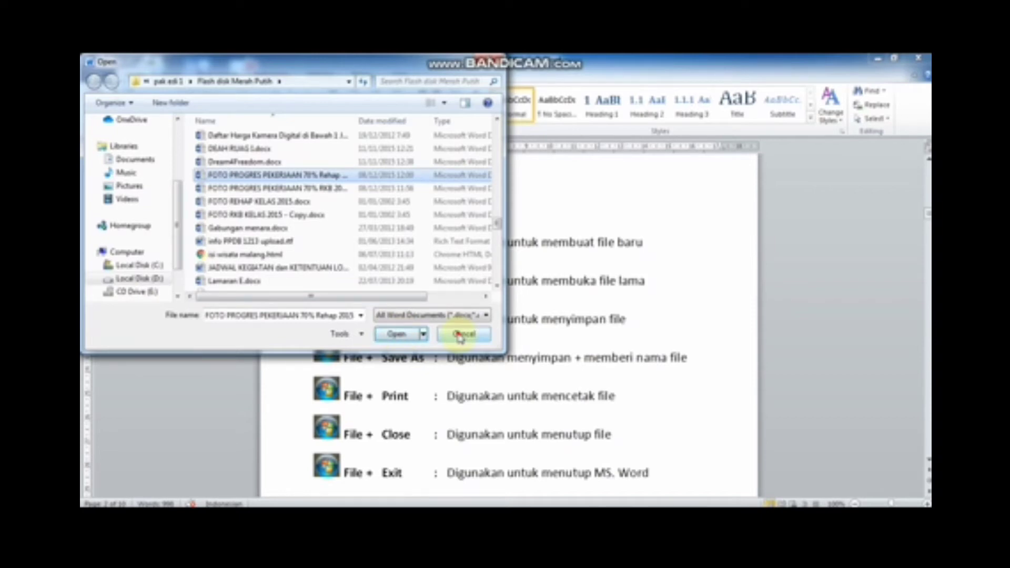
{"action": "left_click", "coordinate": [461, 335]}
Examine the File + Save entry and save a copy of the document as MS word 2
{"action": "left_click_drag", "start_coordinate": [410, 318], "coordinate": [380, 319]}
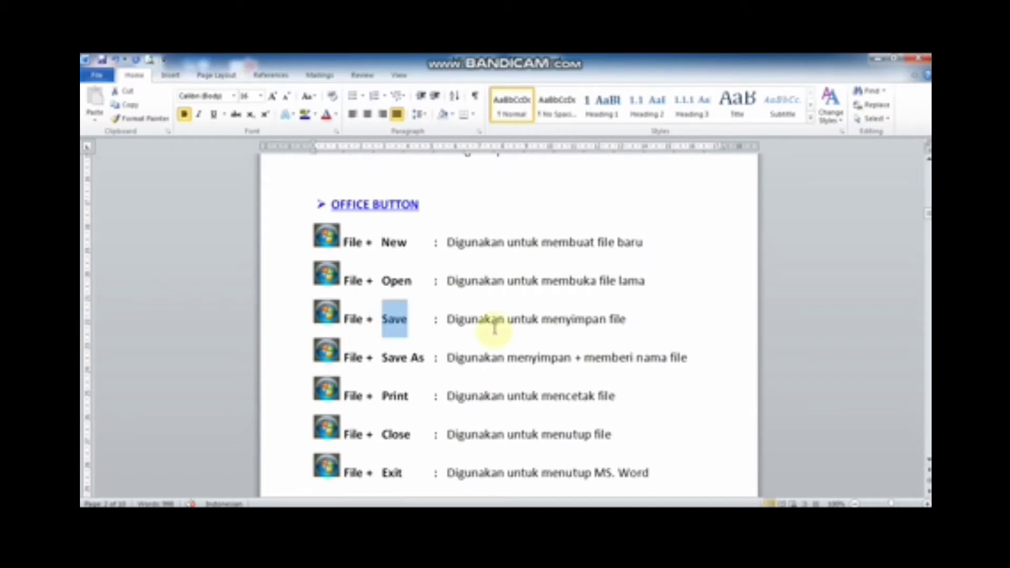
{"action": "left_click", "coordinate": [495, 328]}
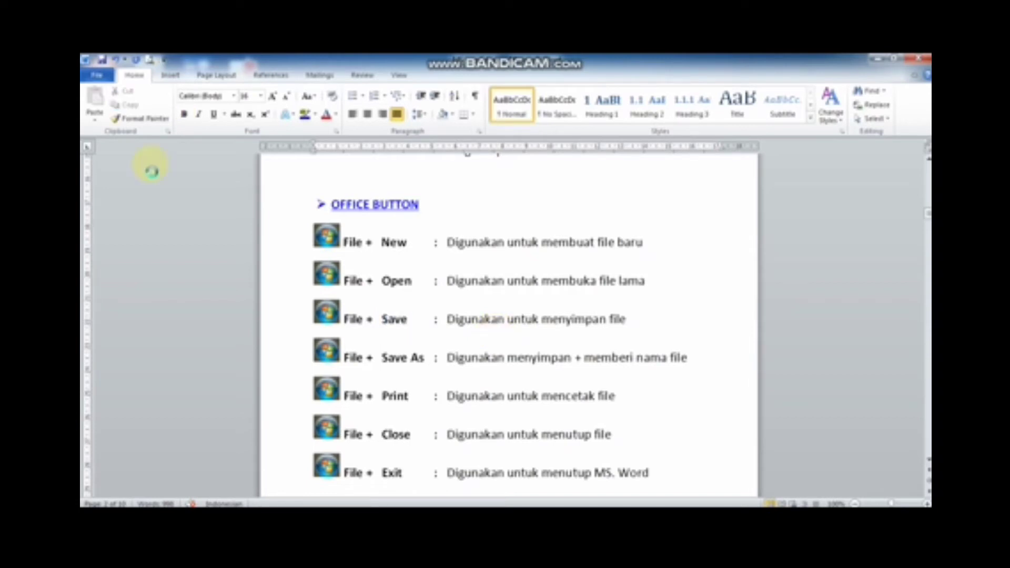
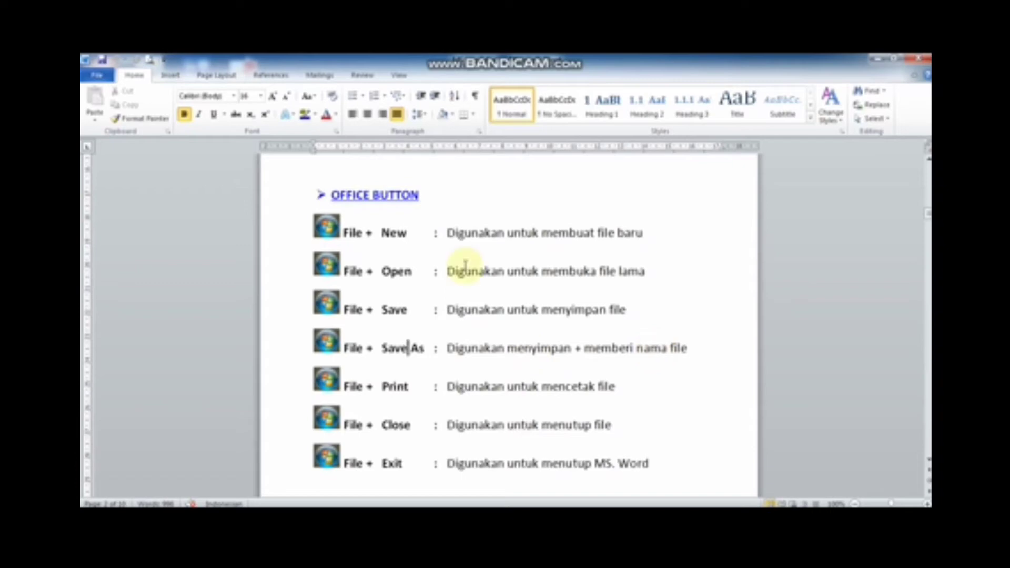
{"action": "left_click", "coordinate": [102, 79]}
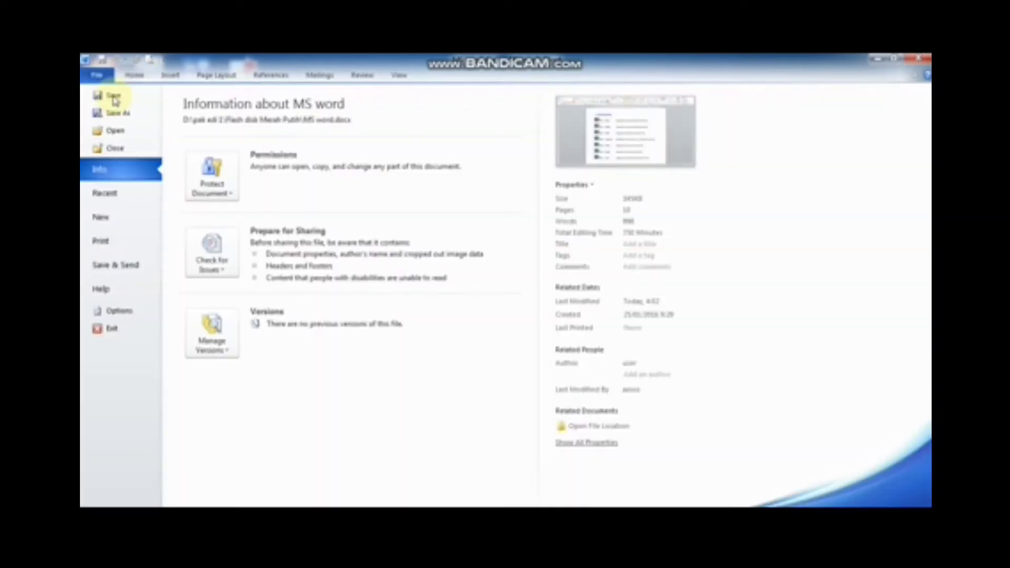
{"action": "left_click", "coordinate": [114, 97]}
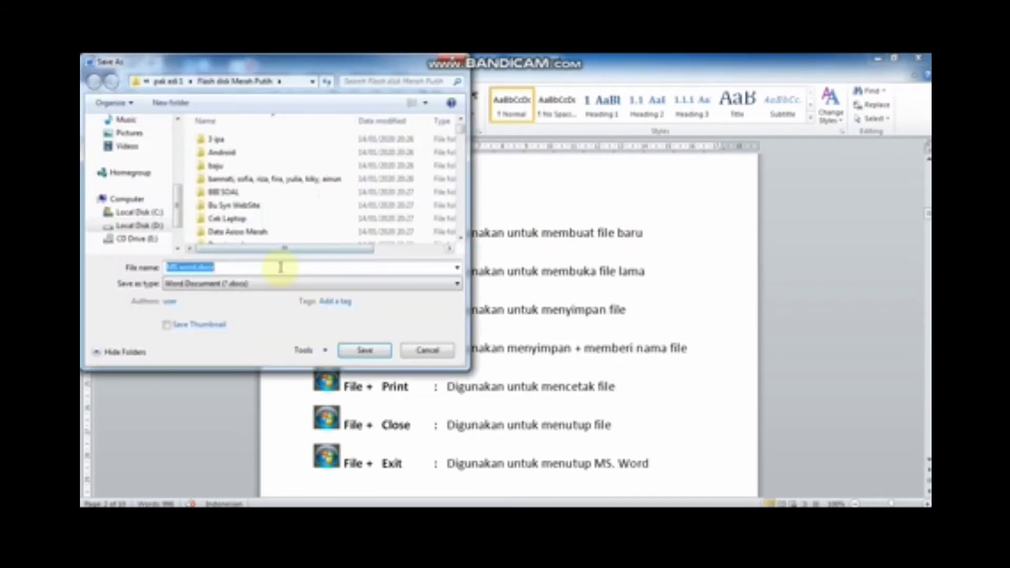
{"action": "left_click", "coordinate": [194, 268]}
{"action": "left_click", "coordinate": [194, 268]}
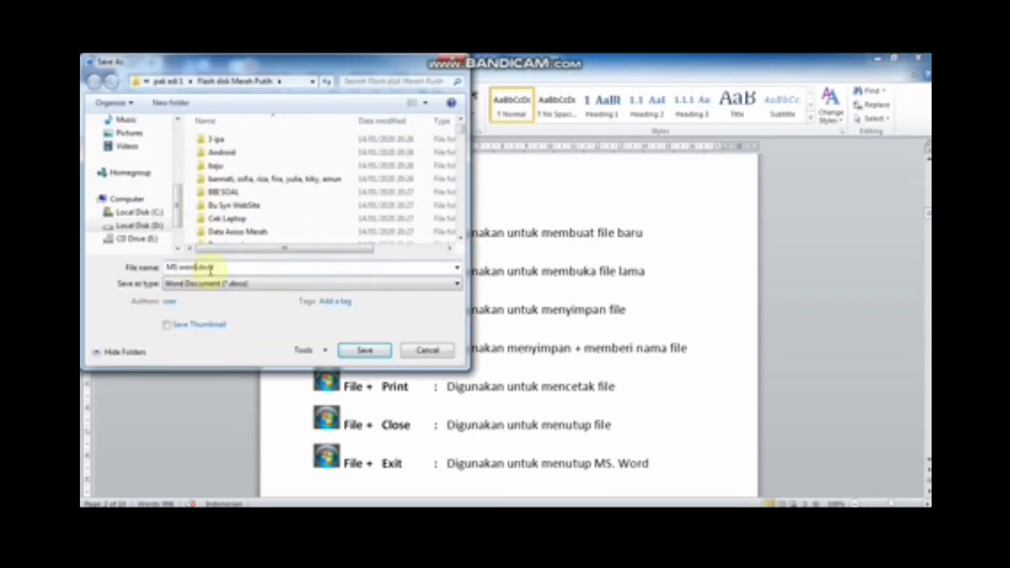
{"action": "type", "text": "1"}
{"action": "left_click", "coordinate": [367, 350]}
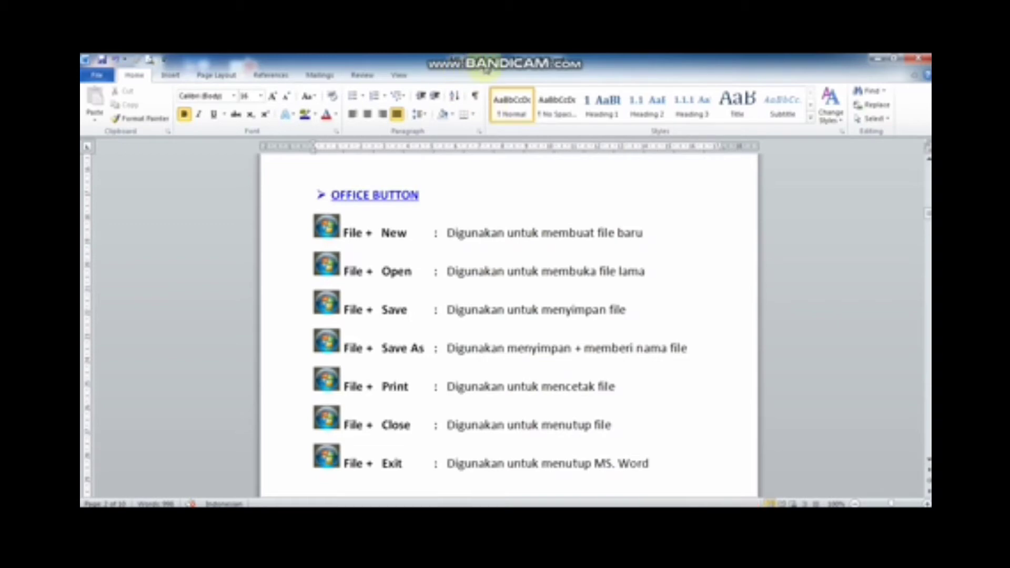
Examine the File + Print entry and its description, and look at the File commands
{"action": "left_click", "coordinate": [465, 387]}
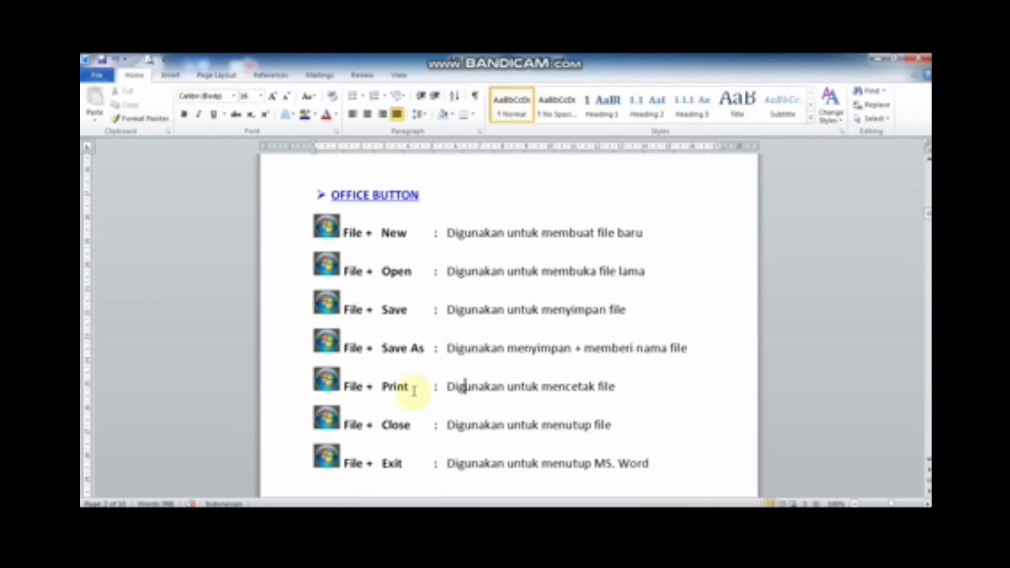
{"action": "left_click_drag", "start_coordinate": [408, 389], "coordinate": [385, 394]}
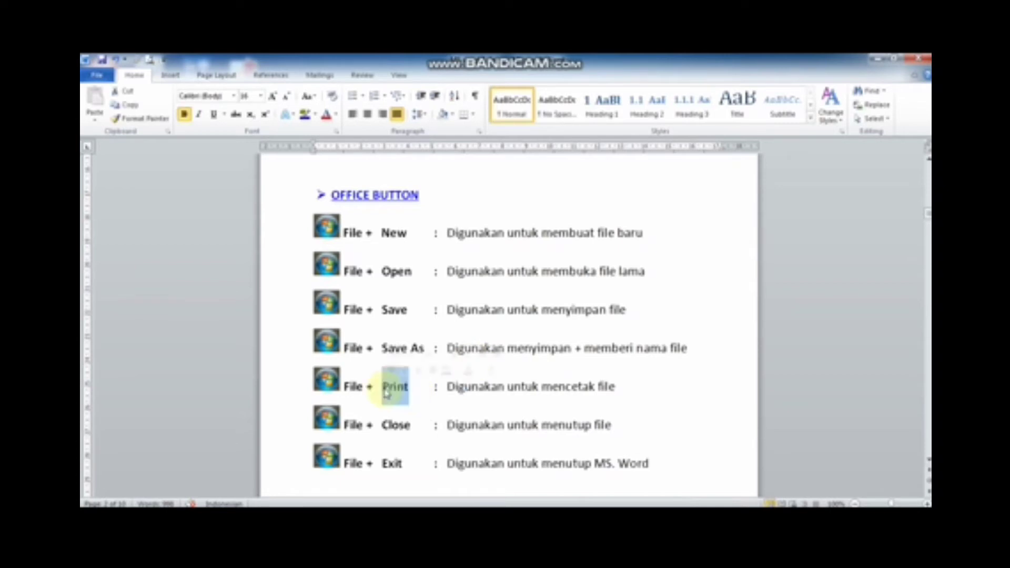
{"action": "left_click", "coordinate": [566, 388]}
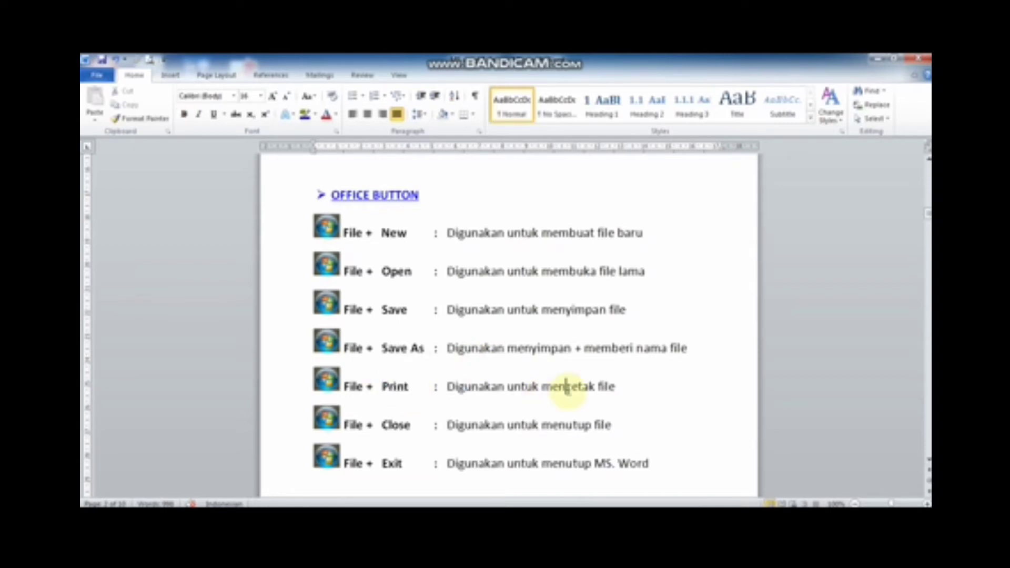
{"action": "left_click", "coordinate": [150, 121]}
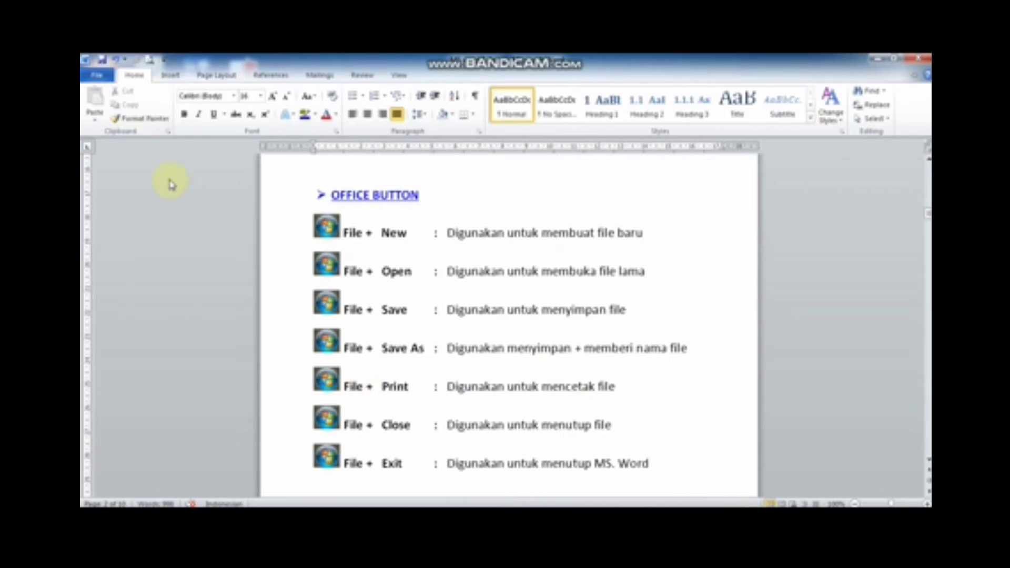
{"action": "left_click", "coordinate": [102, 77]}
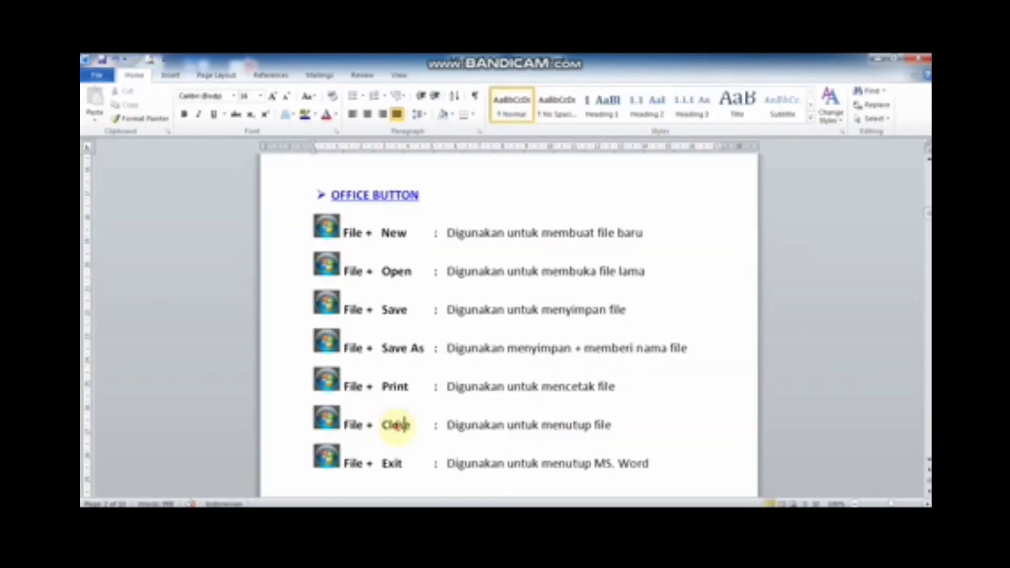
Examine the File + Close entry and locate the Close command among the File commands, keeping the document open
{"action": "left_click_drag", "start_coordinate": [400, 426], "coordinate": [383, 427]}
{"action": "left_click", "coordinate": [497, 426]}
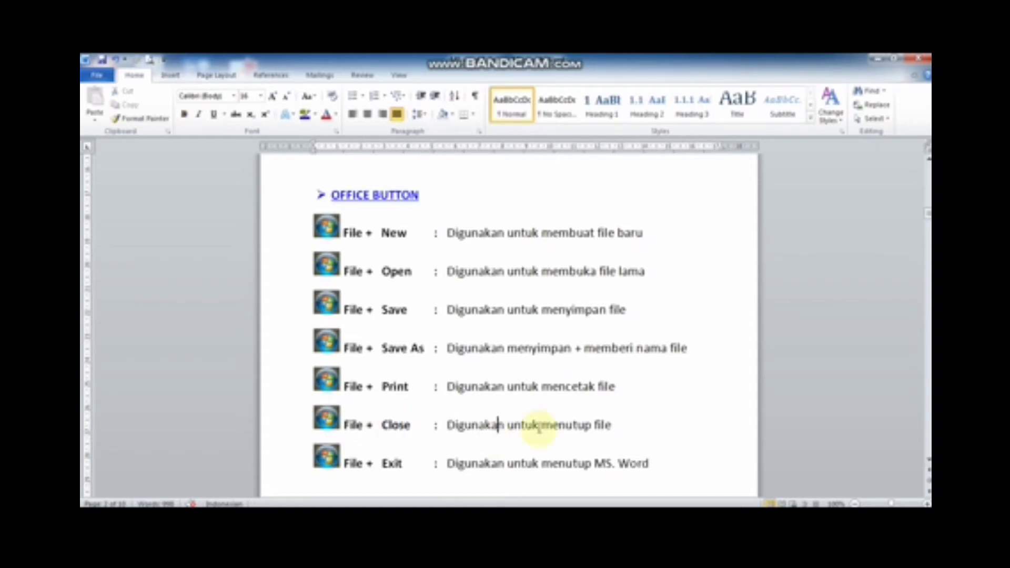
{"action": "left_click", "coordinate": [594, 426]}
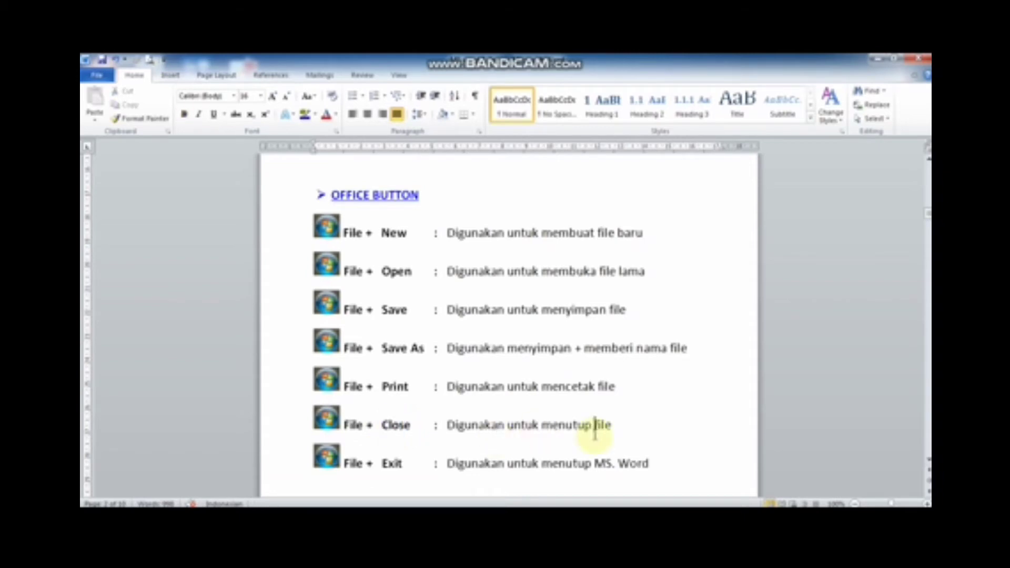
{"action": "left_click", "coordinate": [99, 77]}
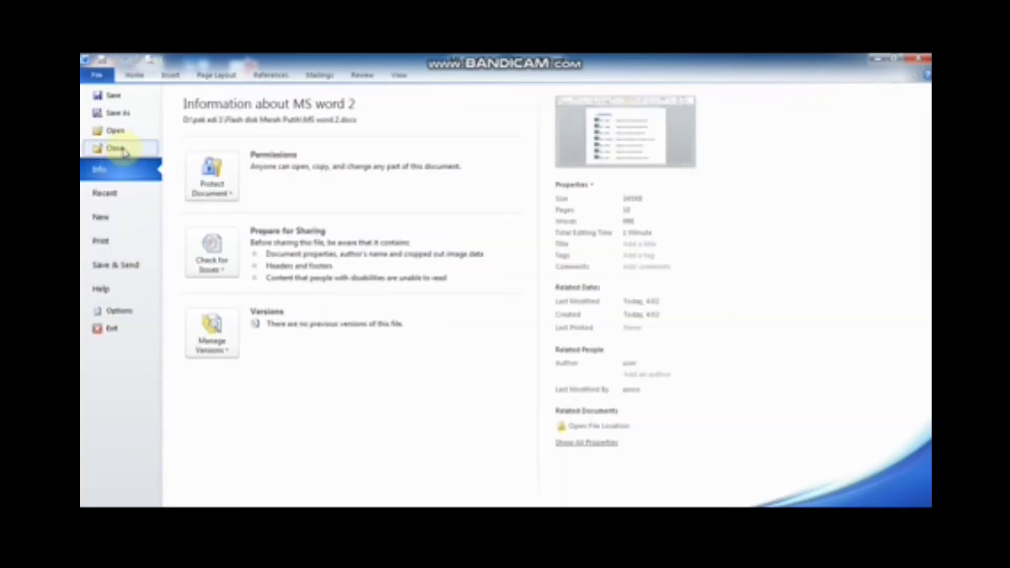
{"action": "key", "text": "Escape"}
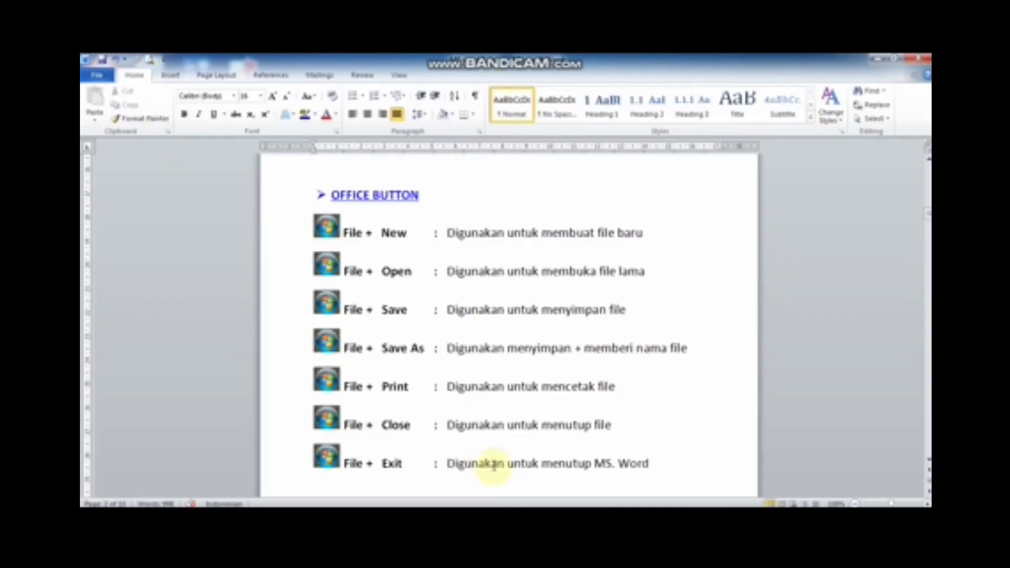
Compare the File + Exit and File + Close descriptions, highlighting "MS. Word" and "file", and review the OFFICE BUTTON list
{"action": "left_click_drag", "start_coordinate": [559, 466], "coordinate": [626, 464]}
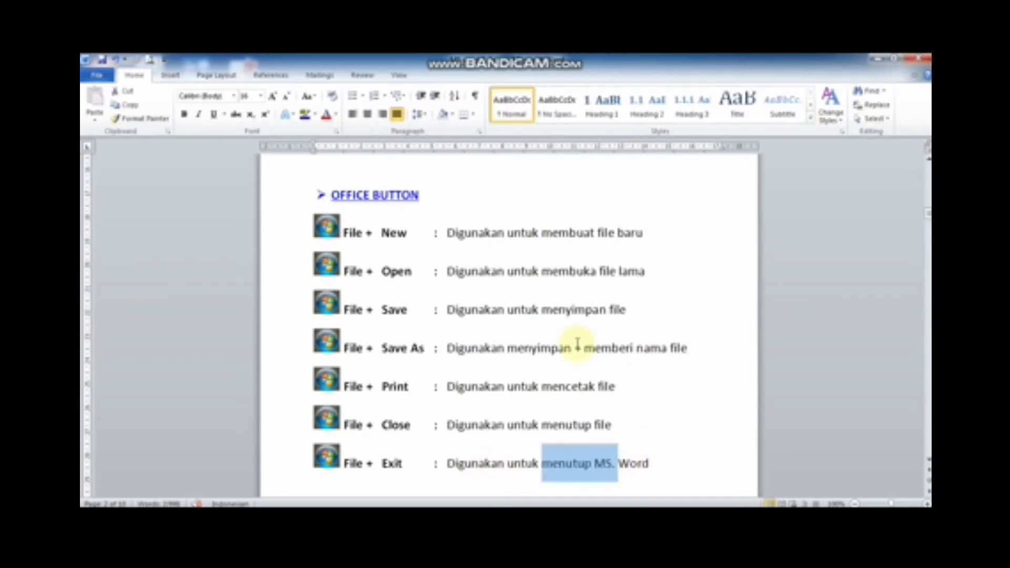
{"action": "left_click", "coordinate": [412, 427]}
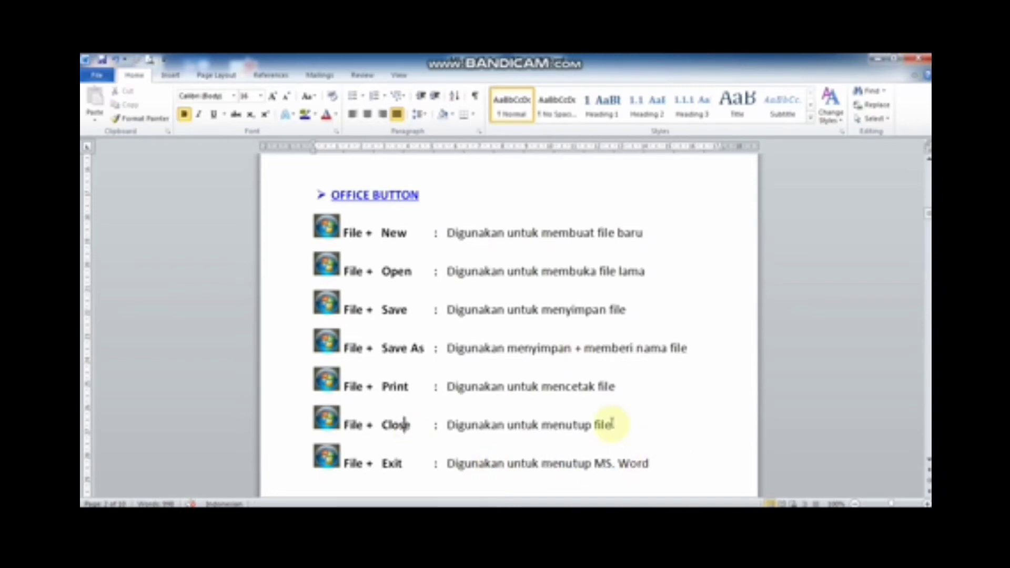
{"action": "left_click_drag", "start_coordinate": [612, 424], "coordinate": [594, 429]}
{"action": "left_click", "coordinate": [552, 465]}
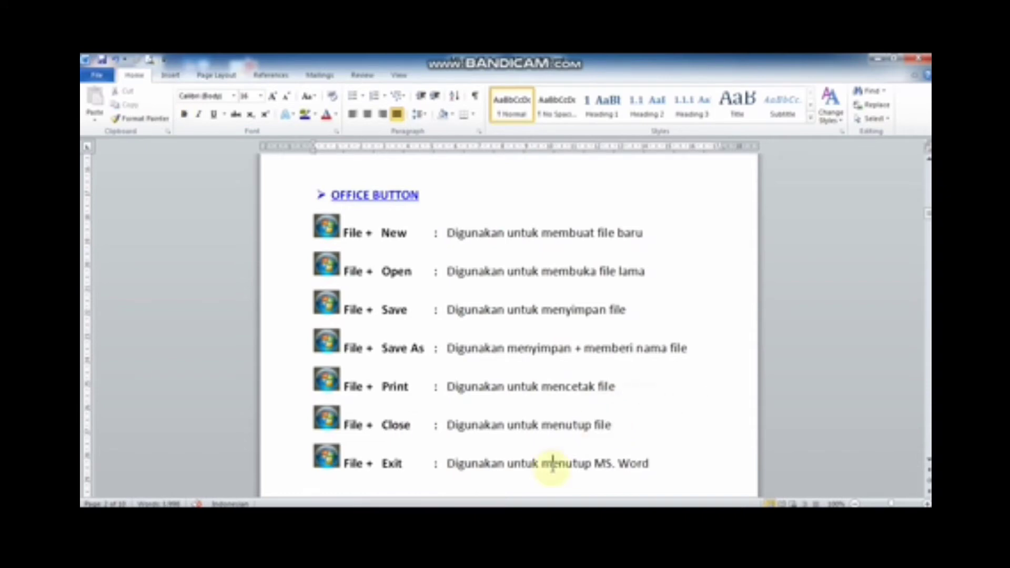
{"action": "left_click_drag", "start_coordinate": [594, 463], "coordinate": [649, 472]}
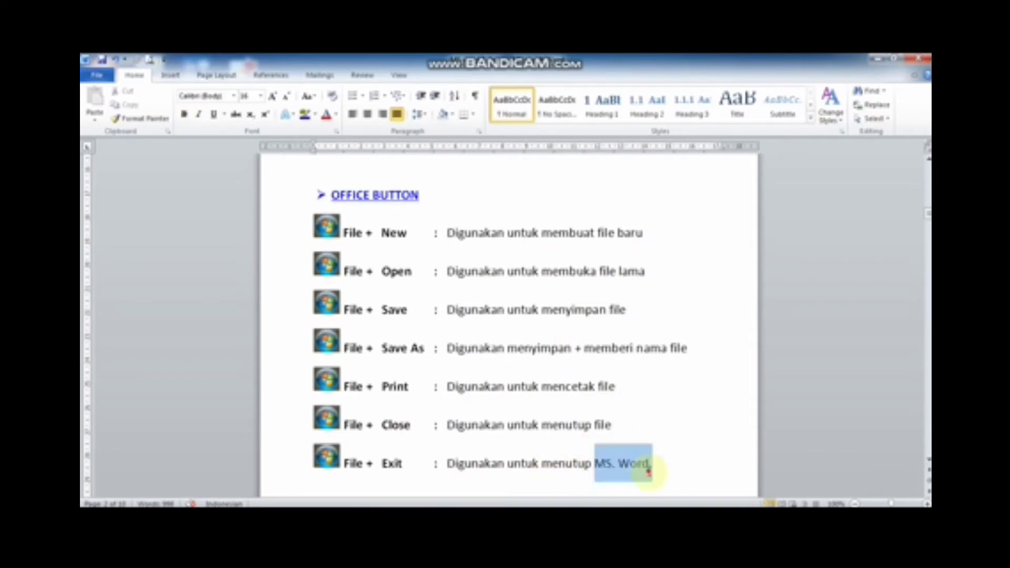
{"action": "left_click", "coordinate": [555, 445]}
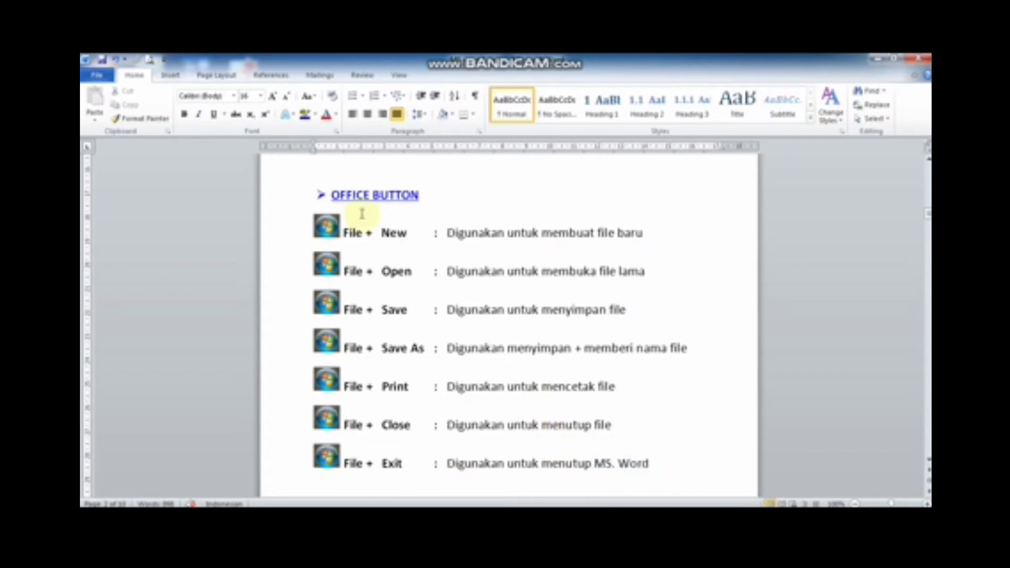
{"action": "left_click", "coordinate": [330, 234]}
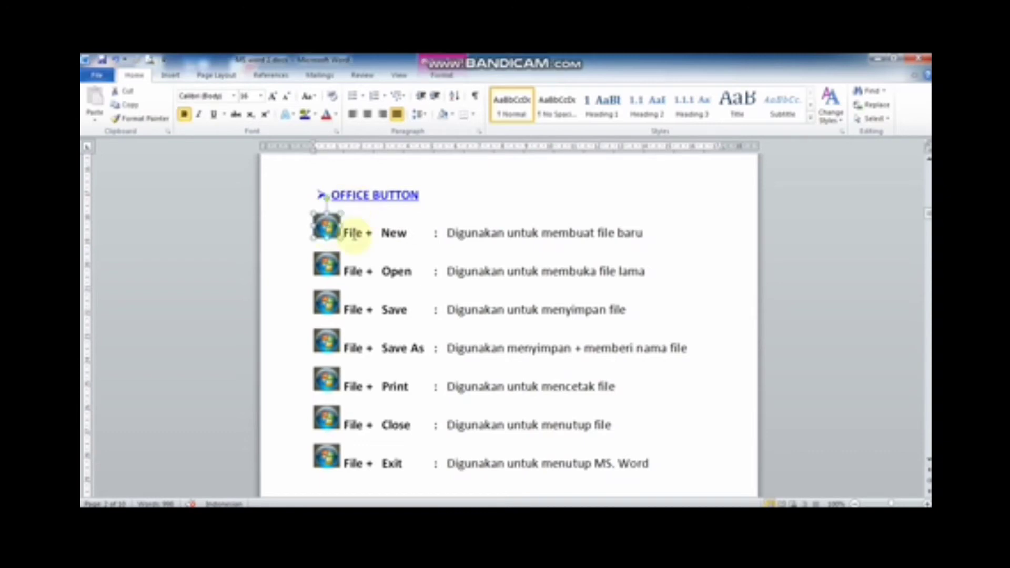
{"action": "left_click", "coordinate": [348, 233]}
{"action": "left_click", "coordinate": [513, 386]}
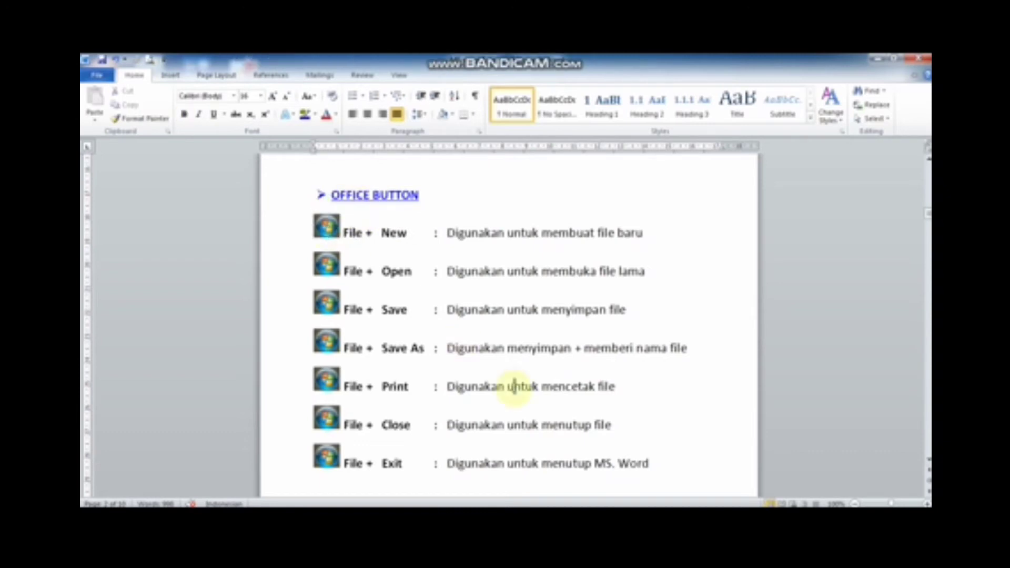
Go to the HOME section on the following page, with its list of commands starting at Cut, Copy and Paste
{"action": "left_click", "coordinate": [929, 458]}
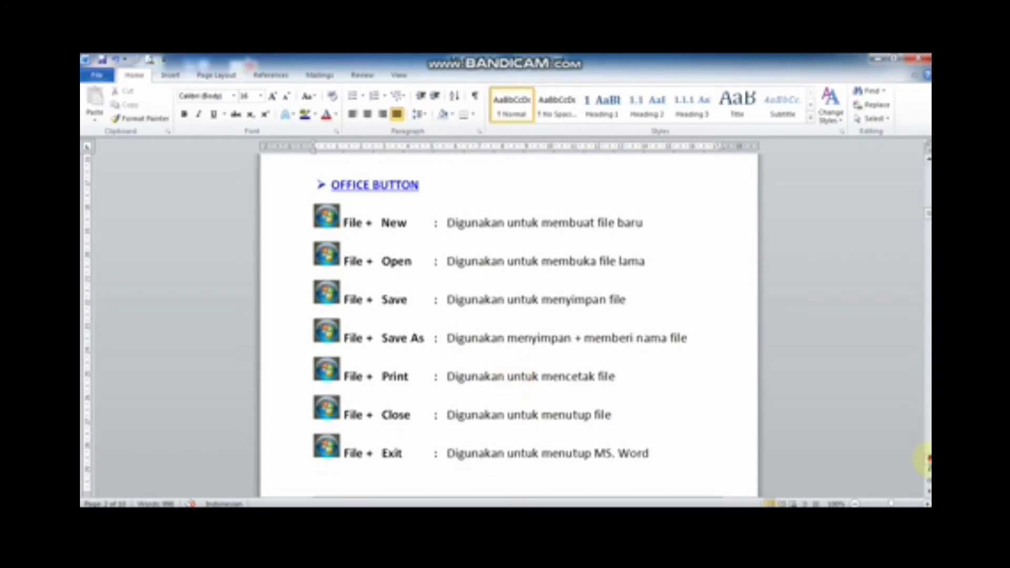
{"action": "left_click", "coordinate": [928, 460]}
{"action": "left_click", "coordinate": [928, 460]}
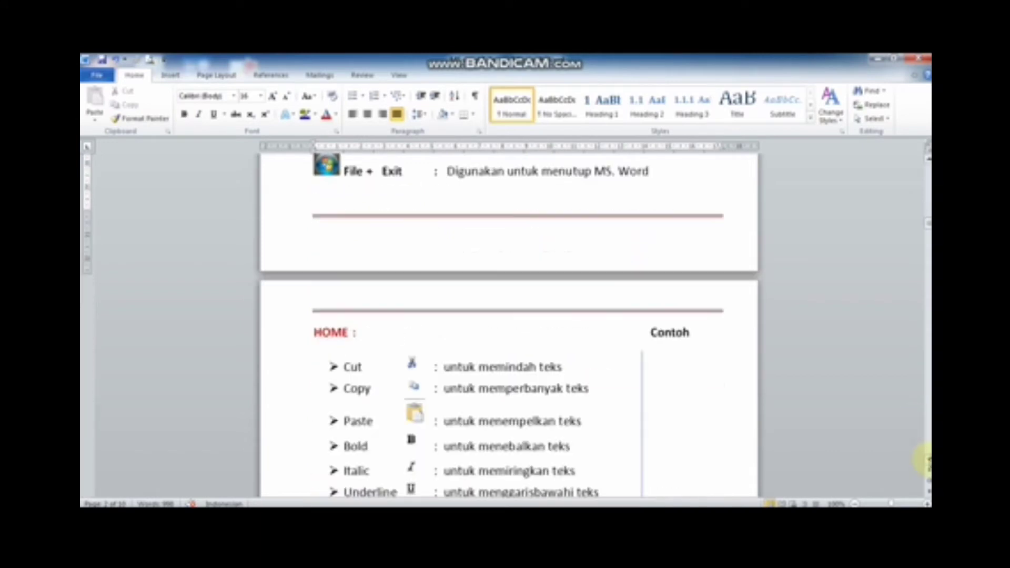
{"action": "left_click", "coordinate": [928, 459]}
{"action": "left_click", "coordinate": [929, 460]}
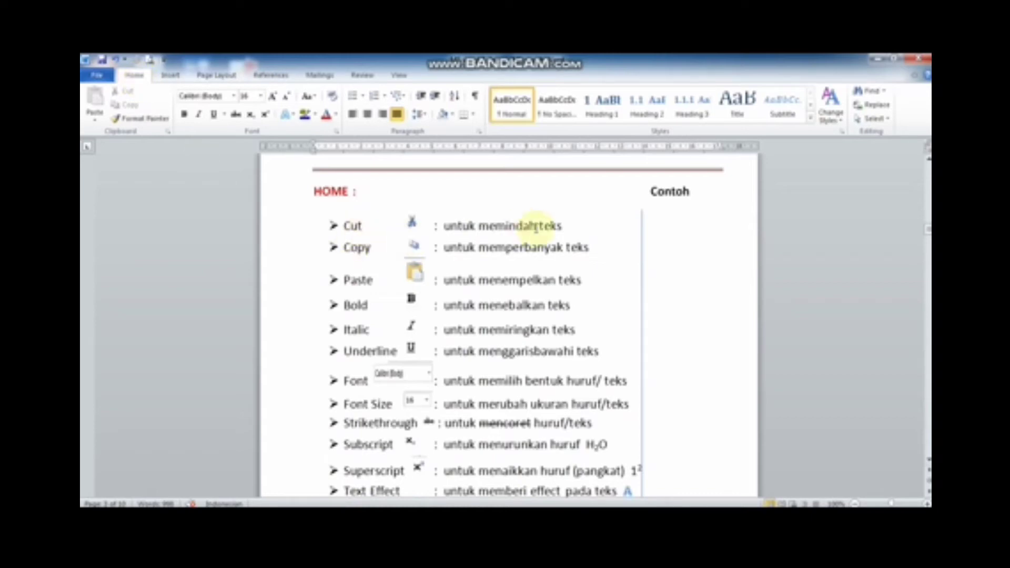
Cut the word "teks" from the end of the Cut entry's description and paste it on the same line under Contoh
{"action": "left_click", "coordinate": [477, 229]}
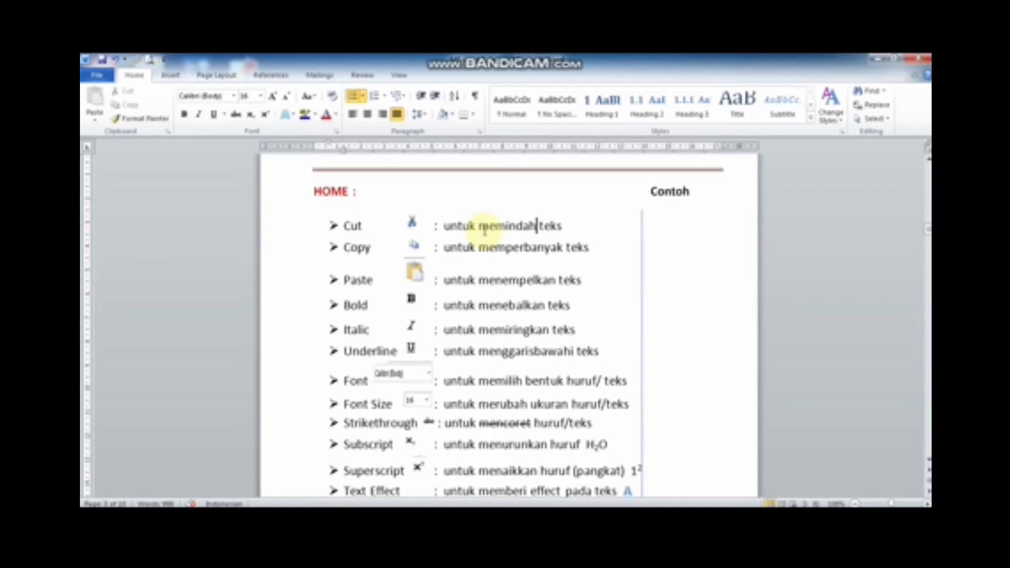
{"action": "left_click", "coordinate": [562, 227]}
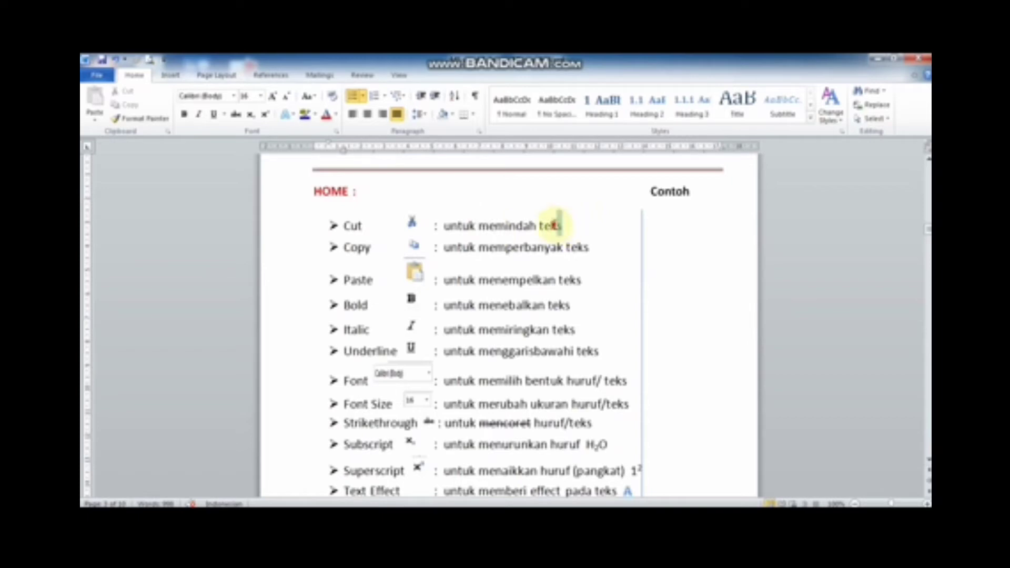
{"action": "left_click_drag", "start_coordinate": [559, 225], "coordinate": [540, 229]}
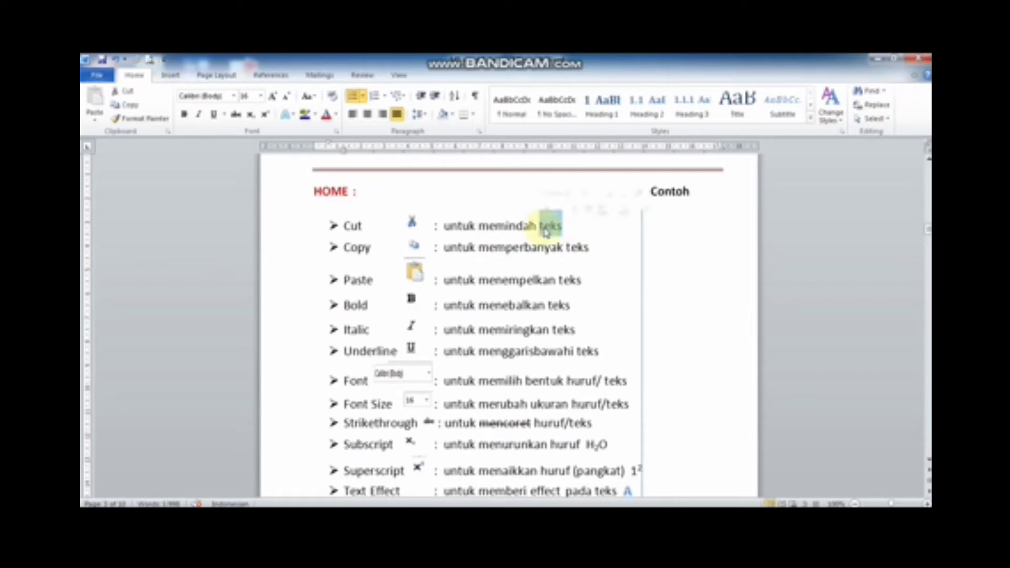
{"action": "left_click", "coordinate": [129, 94]}
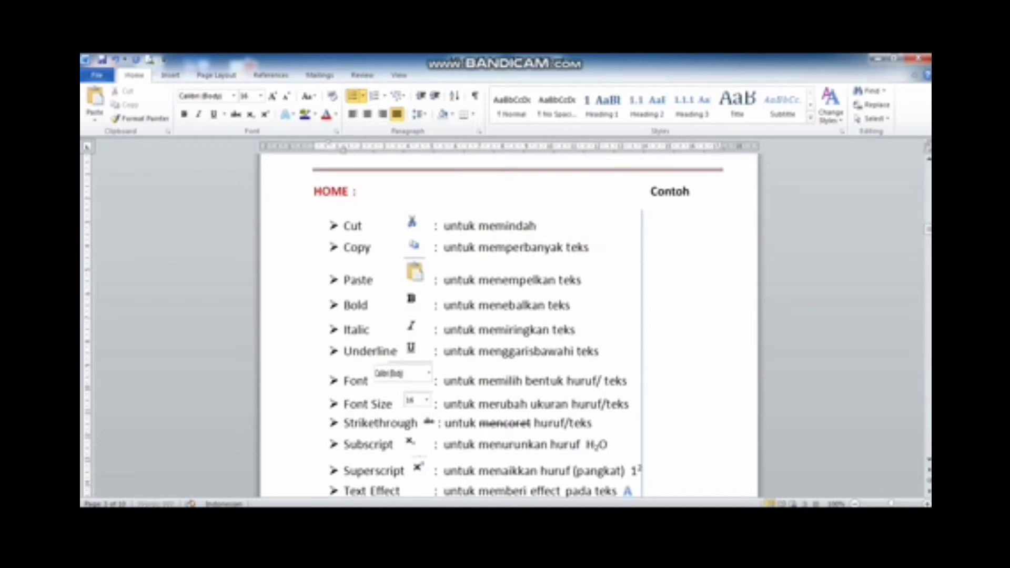
{"action": "key", "text": "Return"}
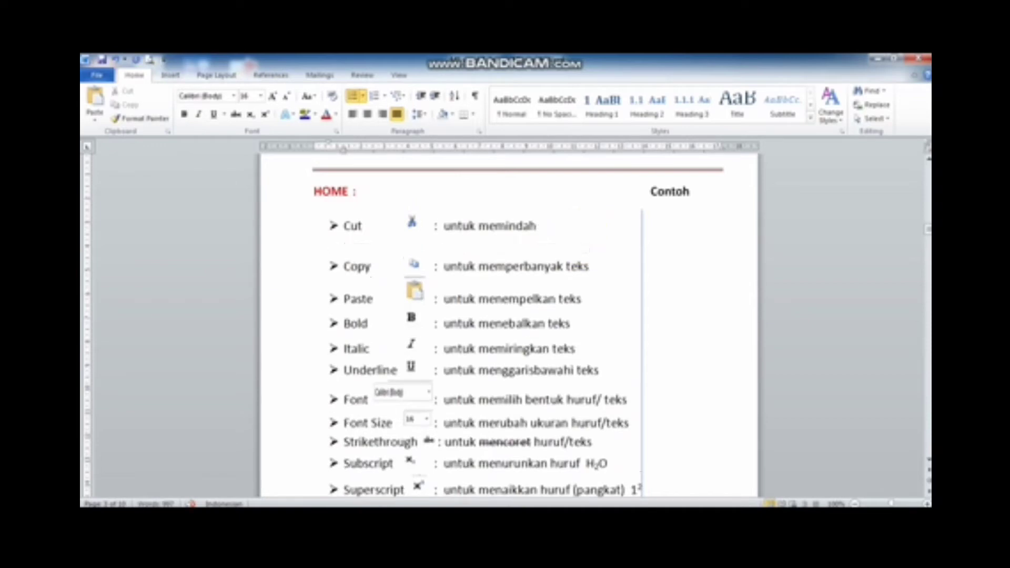
{"action": "key", "text": "BackSpace"}
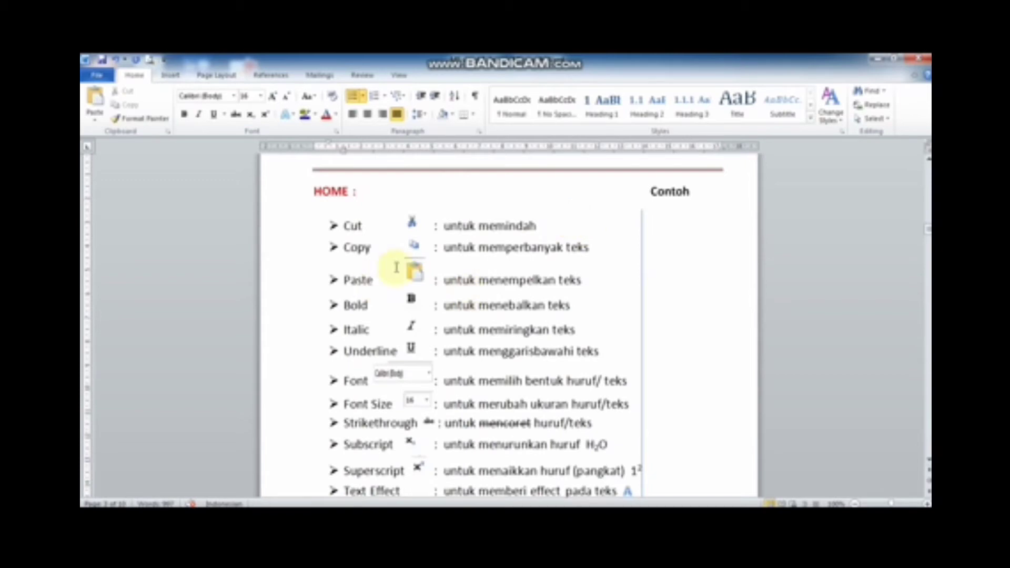
{"action": "left_click", "coordinate": [94, 108]}
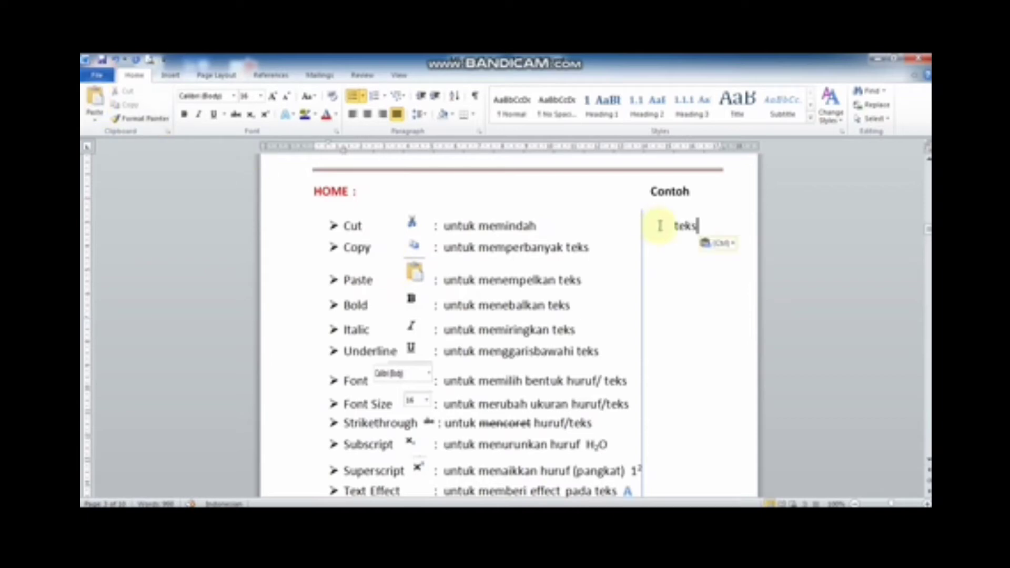
{"action": "left_click", "coordinate": [547, 226]}
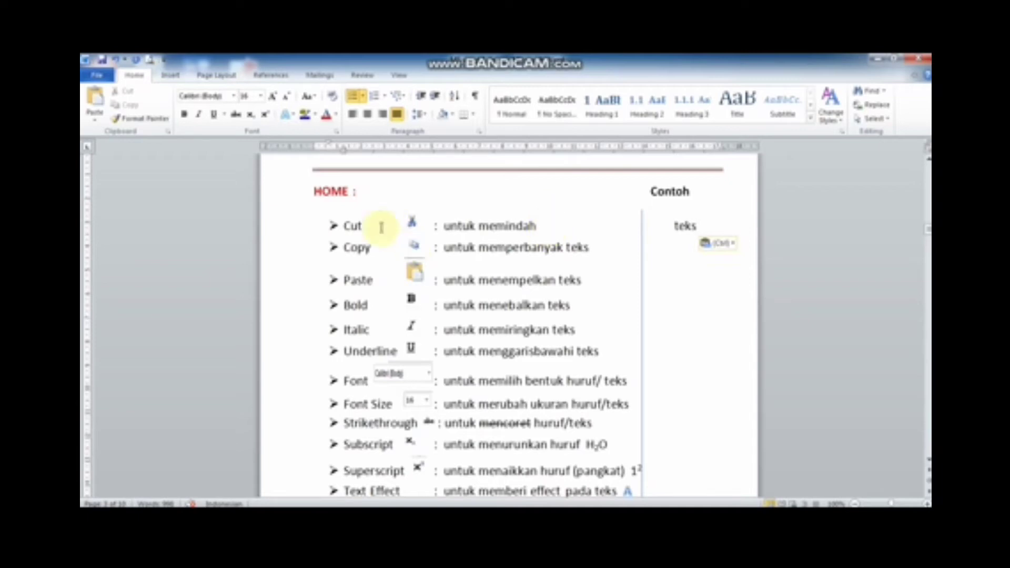
Copy "memperbanyak" from the Copy entry into the Contoh column on the same line, extending the right margin so it fits
{"action": "left_click", "coordinate": [490, 246]}
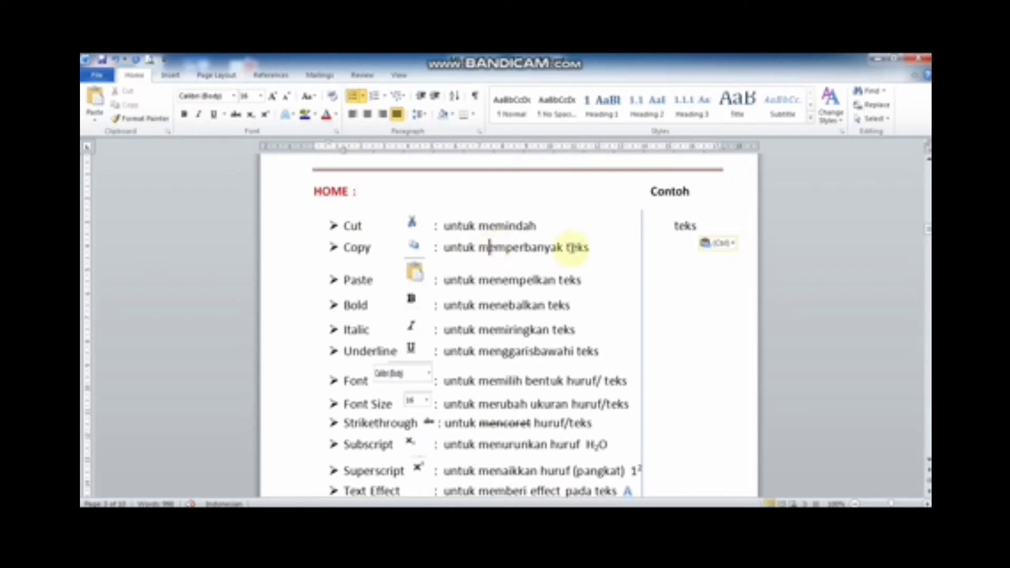
{"action": "left_click", "coordinate": [562, 247]}
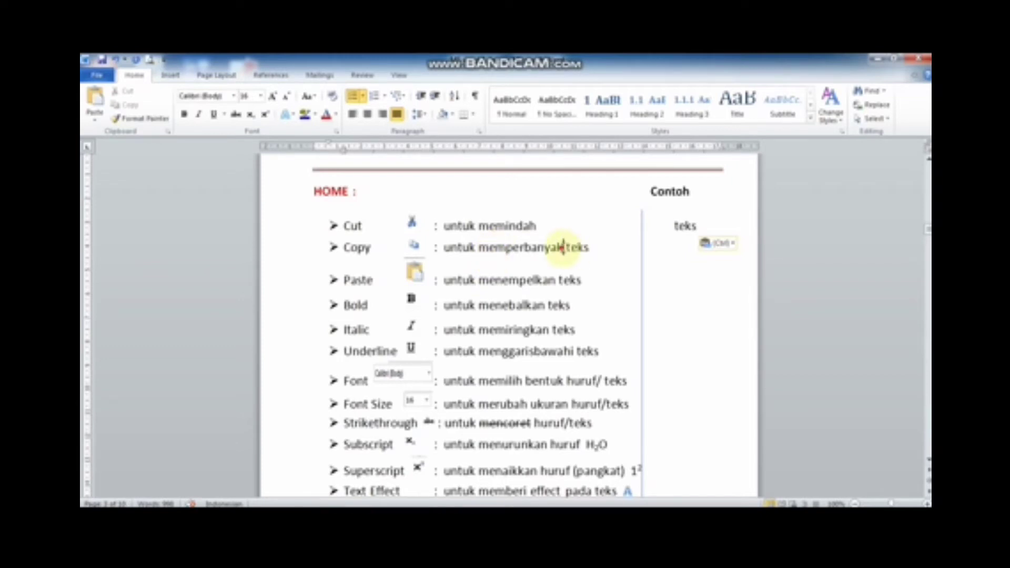
{"action": "left_click_drag", "start_coordinate": [566, 246], "coordinate": [482, 259]}
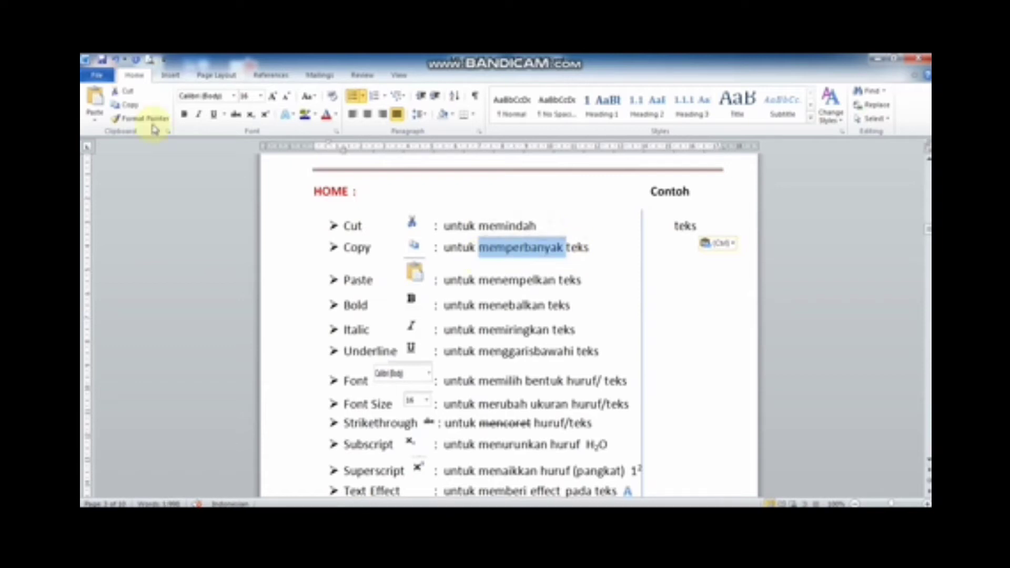
{"action": "left_click", "coordinate": [134, 110]}
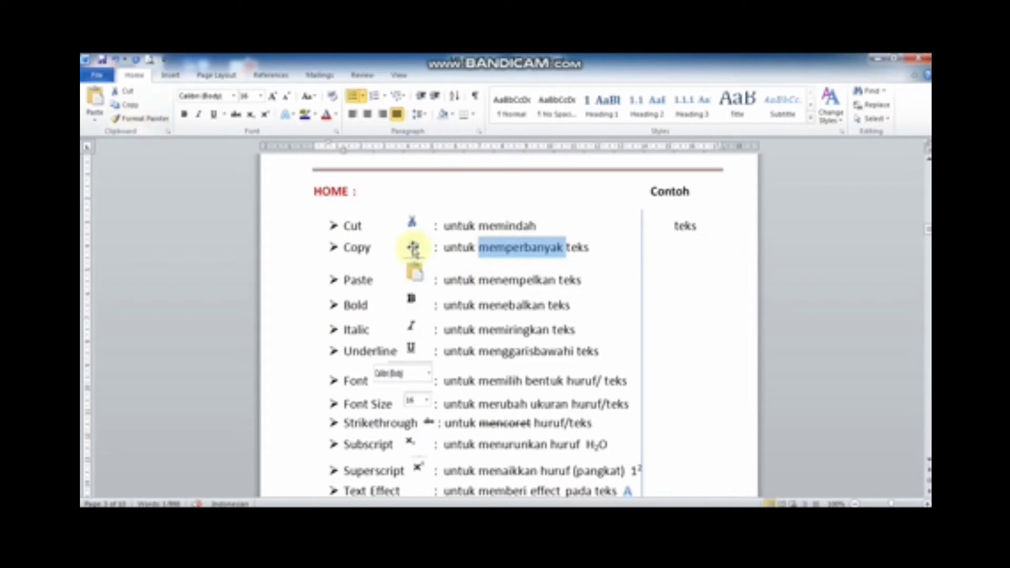
{"action": "left_click", "coordinate": [624, 247]}
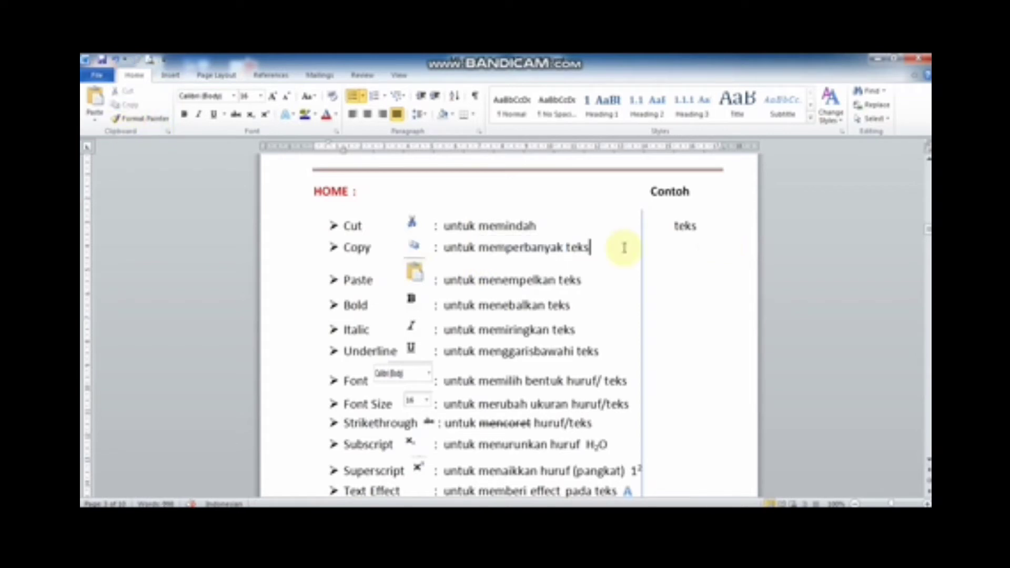
{"action": "key", "text": "Tab"}
{"action": "key", "text": "Tab"}
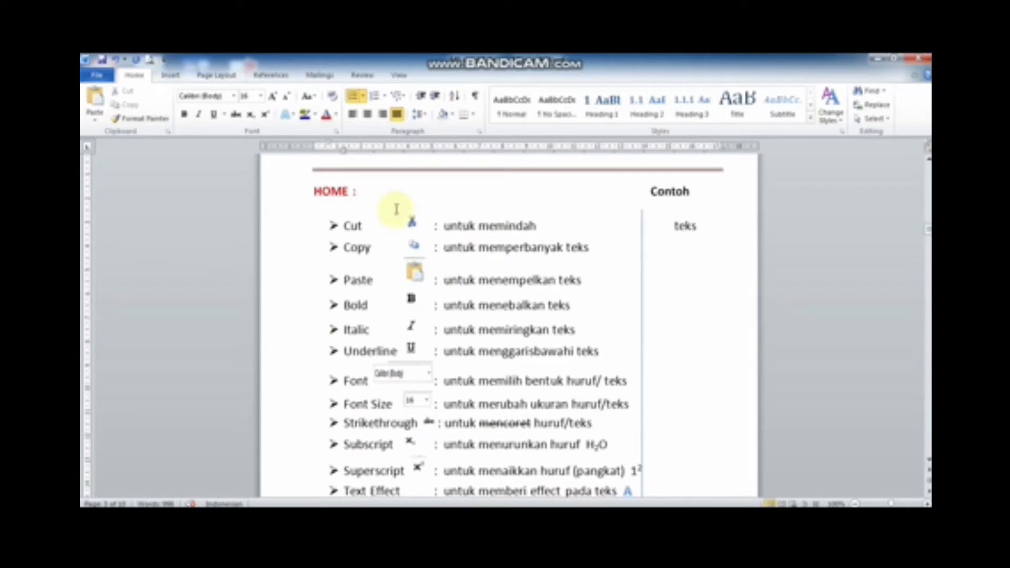
{"action": "left_click", "coordinate": [97, 97]}
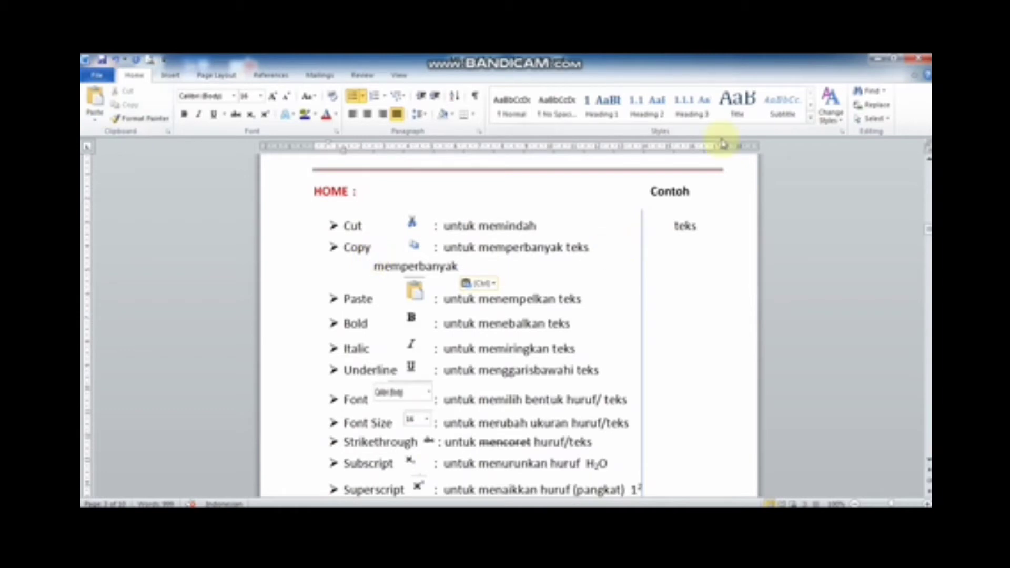
{"action": "left_click_drag", "start_coordinate": [736, 149], "coordinate": [736, 149]}
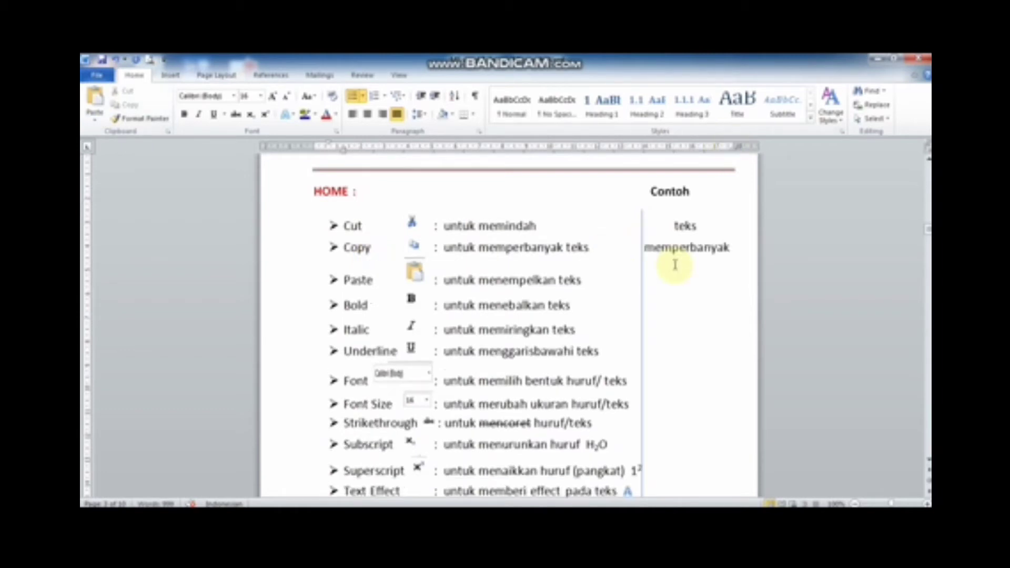
Review the Paste entry's description together with the Cut and Copy entries above it
{"action": "left_click", "coordinate": [671, 275]}
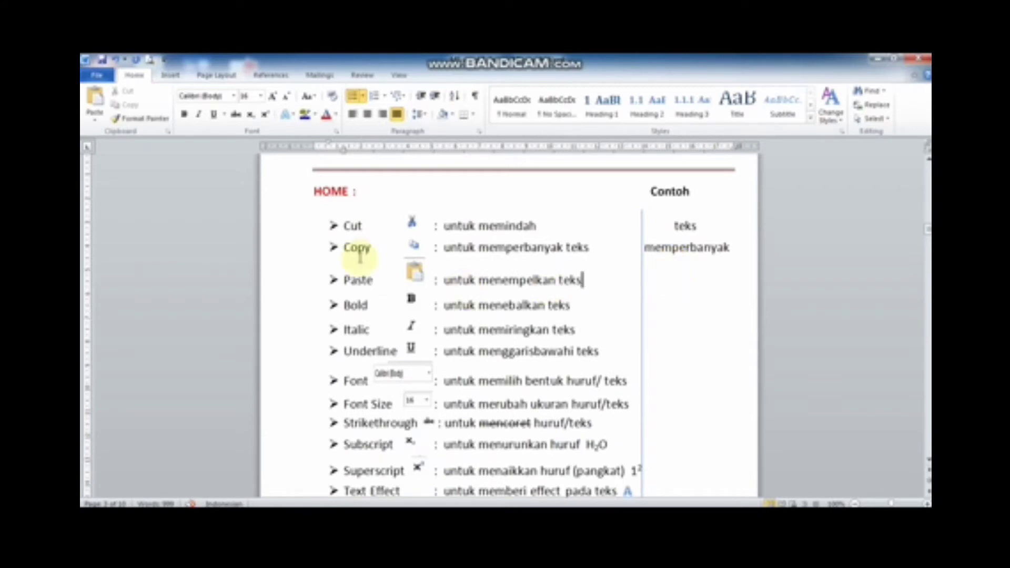
{"action": "left_click", "coordinate": [359, 226]}
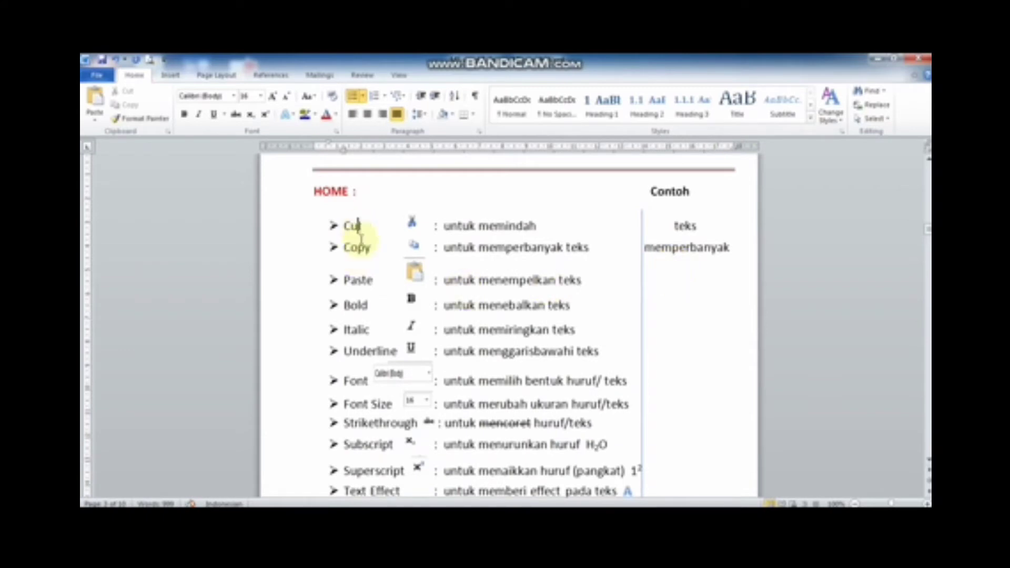
{"action": "left_click", "coordinate": [366, 248]}
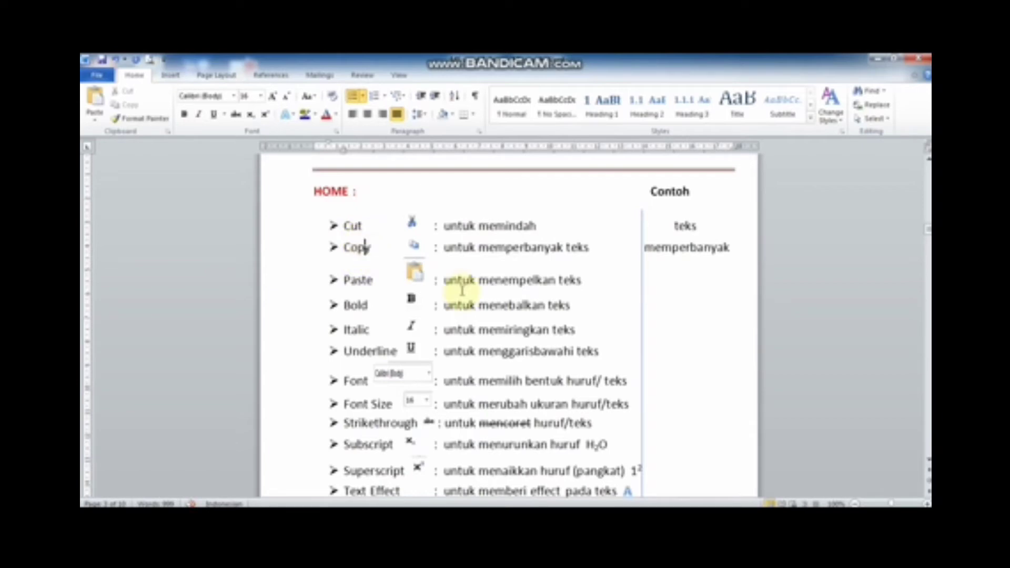
{"action": "left_click", "coordinate": [478, 280]}
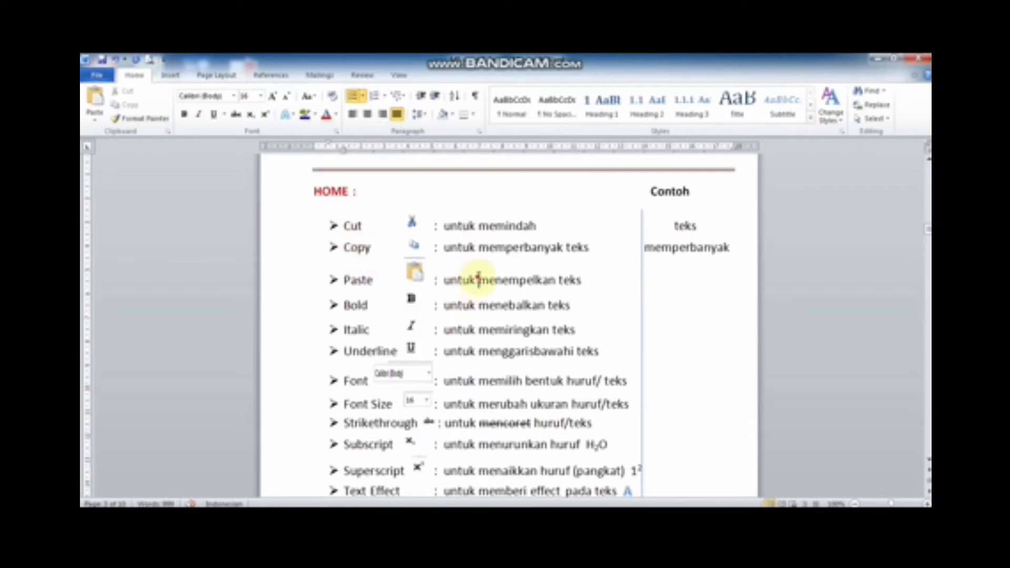
Make the Bold entry's description "untuk menebalkan teks" bold and the Italic entry's description "untuk memiringkan teks" italic
{"action": "left_click", "coordinate": [575, 305]}
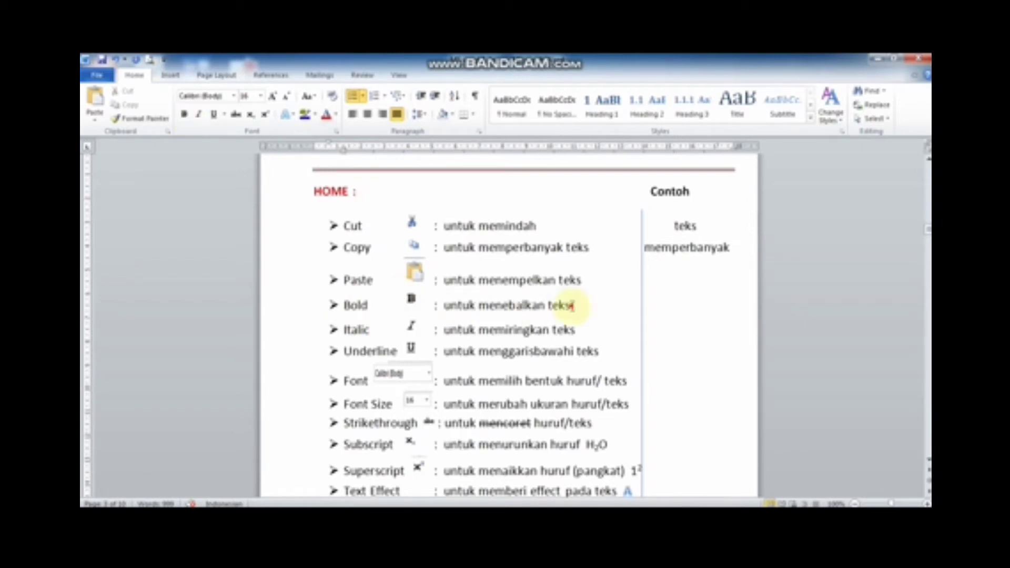
{"action": "left_click_drag", "start_coordinate": [572, 306], "coordinate": [459, 317]}
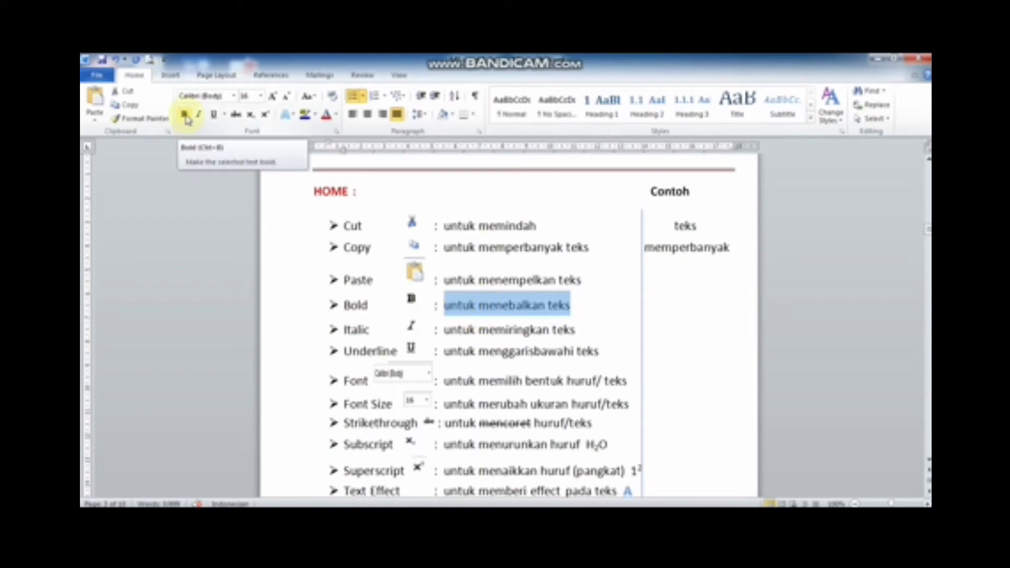
{"action": "left_click", "coordinate": [184, 114]}
{"action": "left_click", "coordinate": [479, 279]}
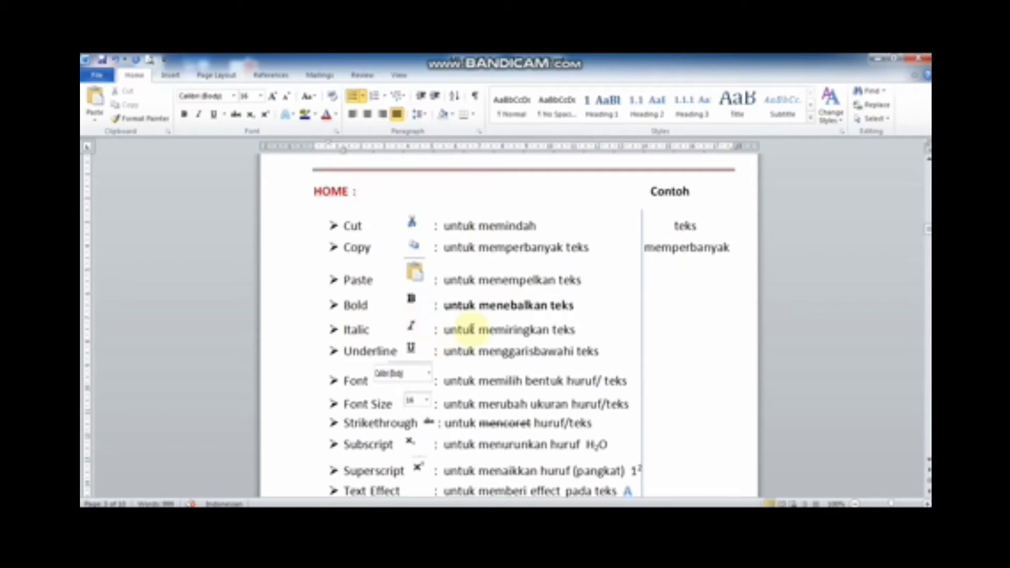
{"action": "left_click_drag", "start_coordinate": [578, 328], "coordinate": [445, 330]}
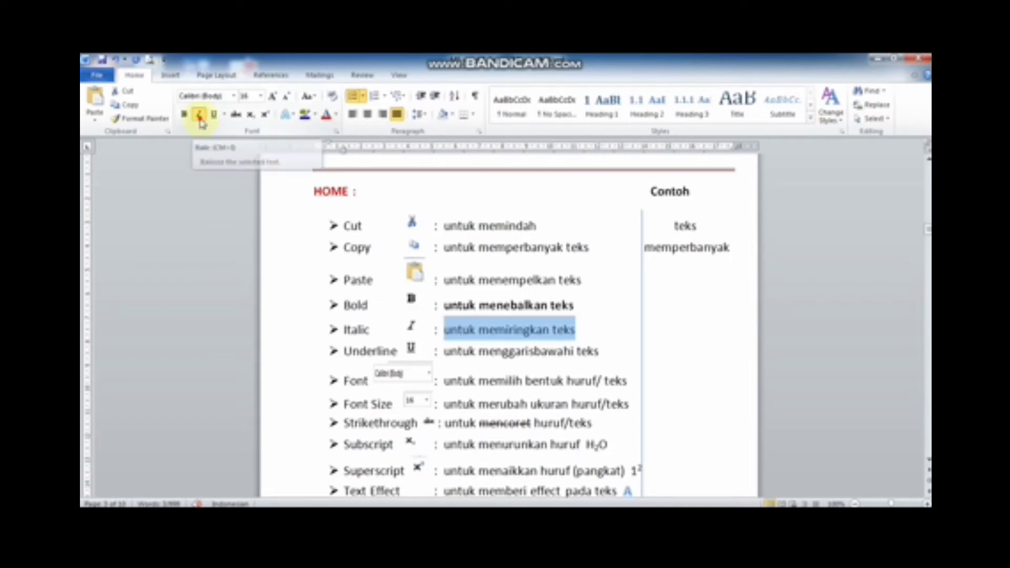
{"action": "left_click", "coordinate": [200, 116]}
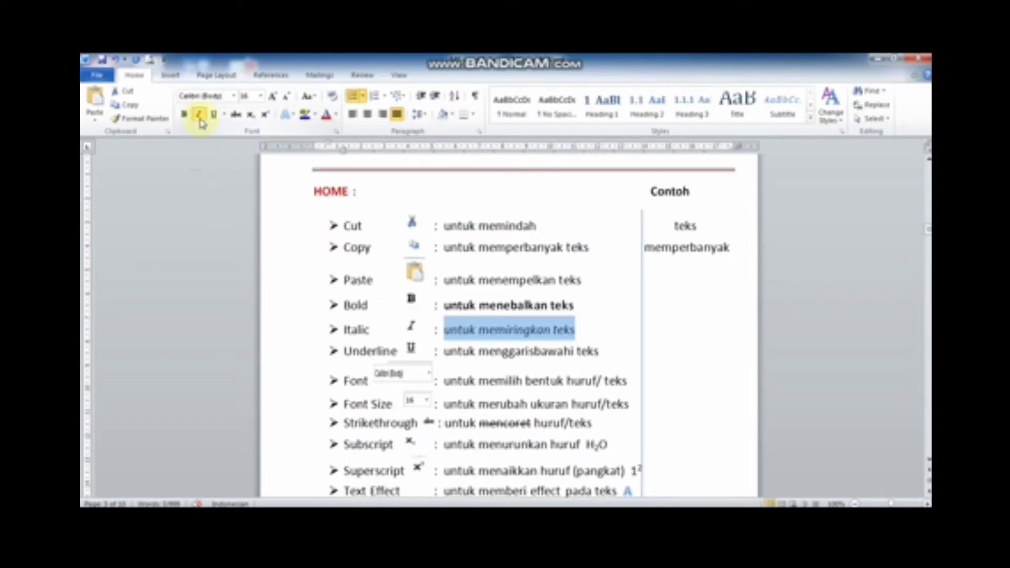
Underline the Underline entry's description "untuk menggarisbawahi teks"
{"action": "left_click", "coordinate": [484, 363]}
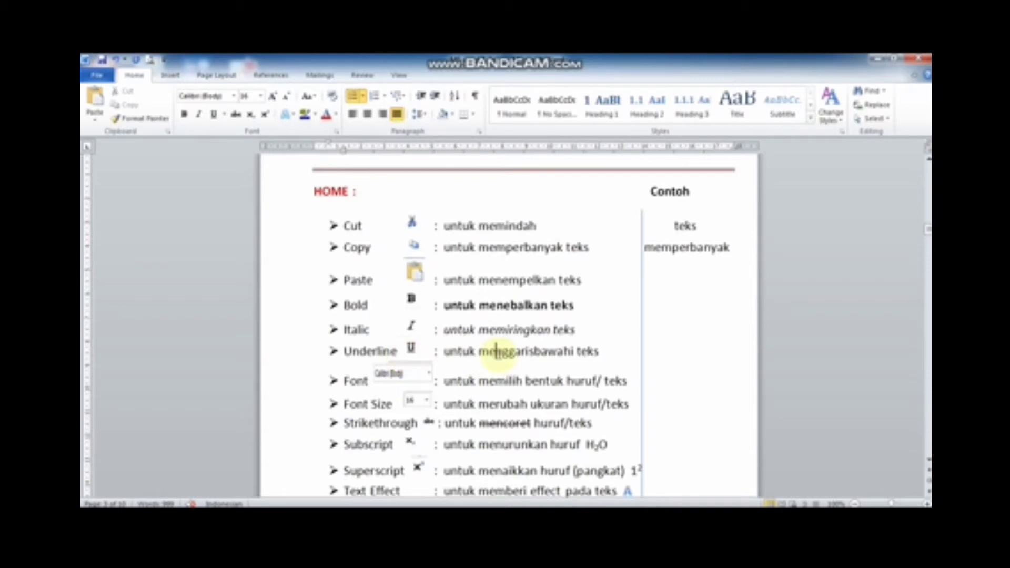
{"action": "left_click_drag", "start_coordinate": [602, 352], "coordinate": [461, 357]}
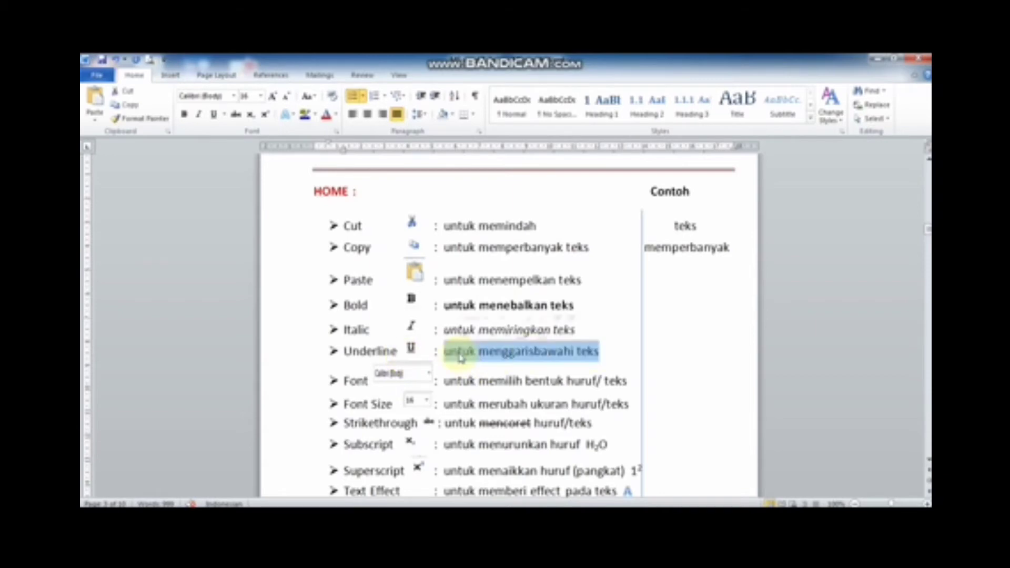
{"action": "left_click", "coordinate": [214, 117]}
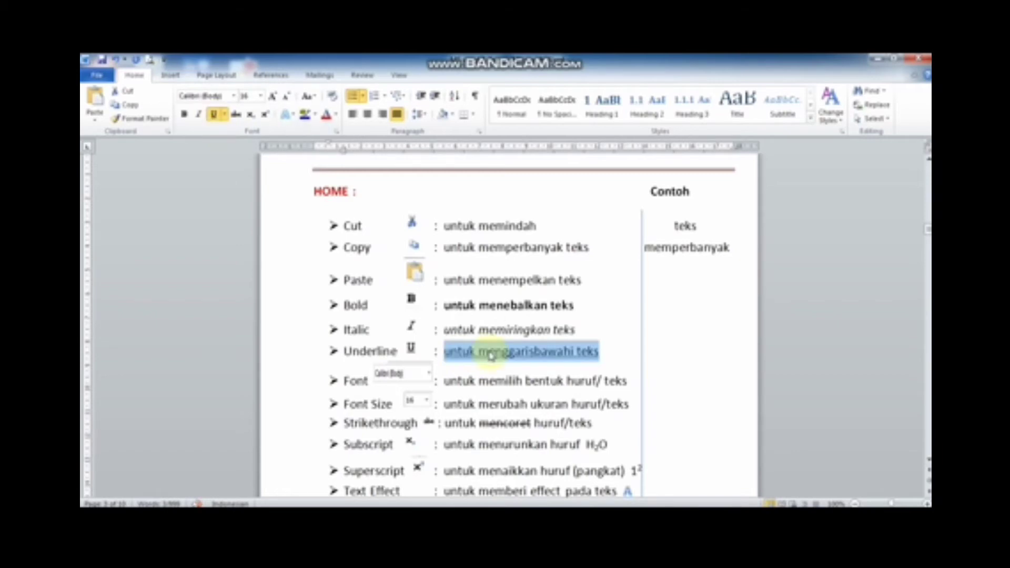
Change the font of the Font entry's description "untuk memilih bentuk huruf/ teks" to Bodoni MT Black
{"action": "left_click", "coordinate": [479, 381]}
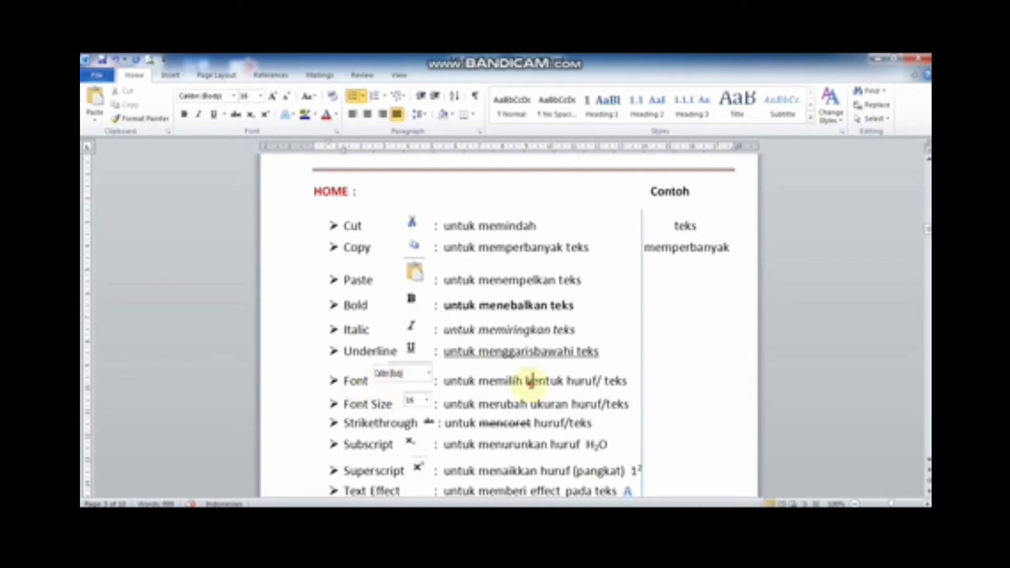
{"action": "left_click", "coordinate": [623, 381]}
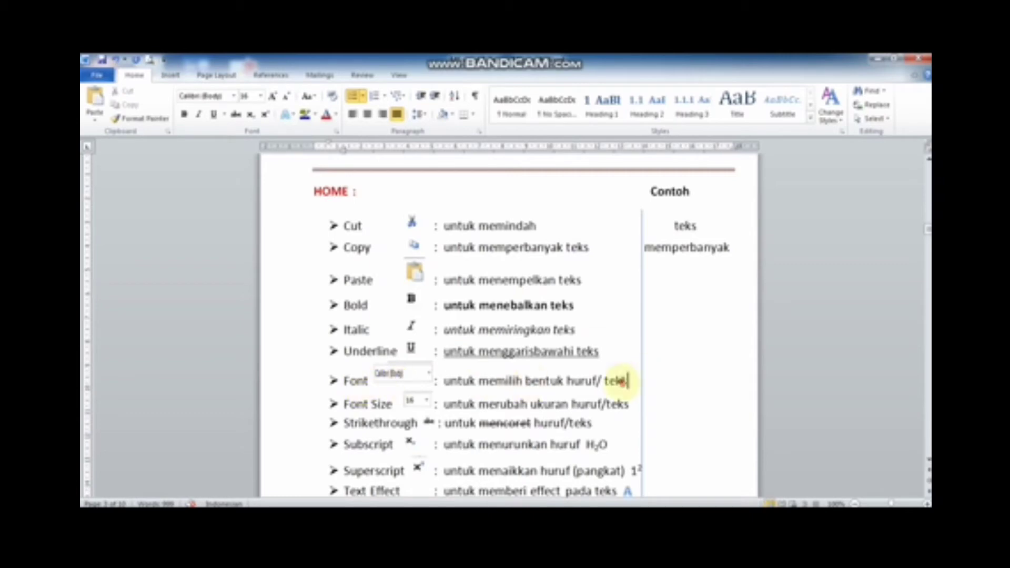
{"action": "left_click_drag", "start_coordinate": [624, 380], "coordinate": [467, 378]}
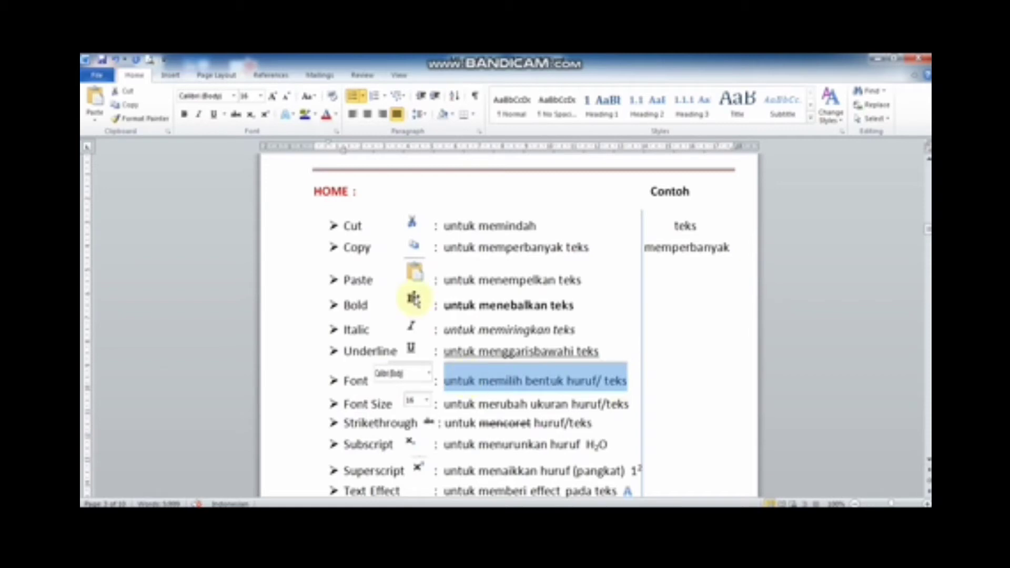
{"action": "left_click", "coordinate": [233, 96]}
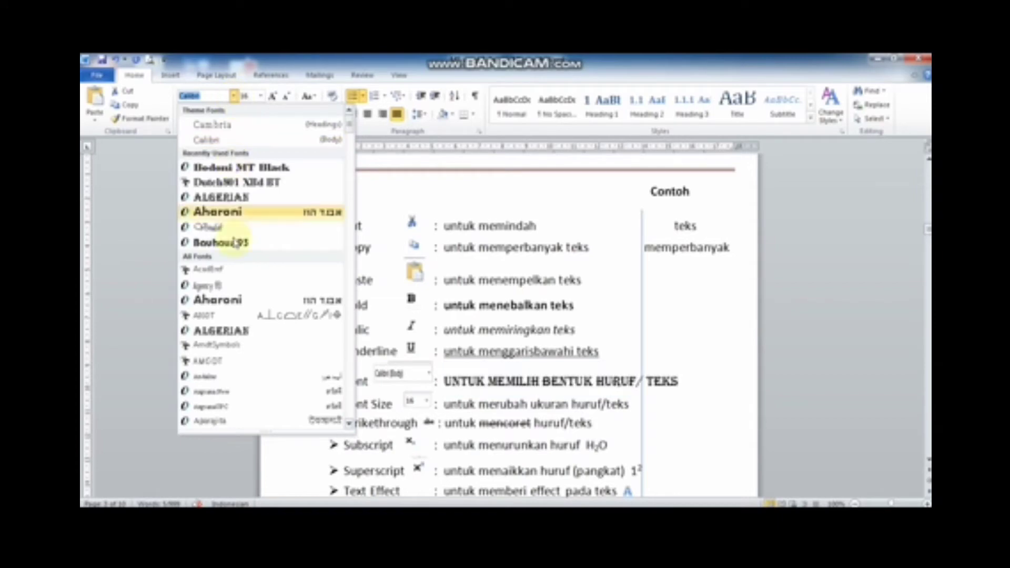
{"action": "left_click", "coordinate": [263, 168]}
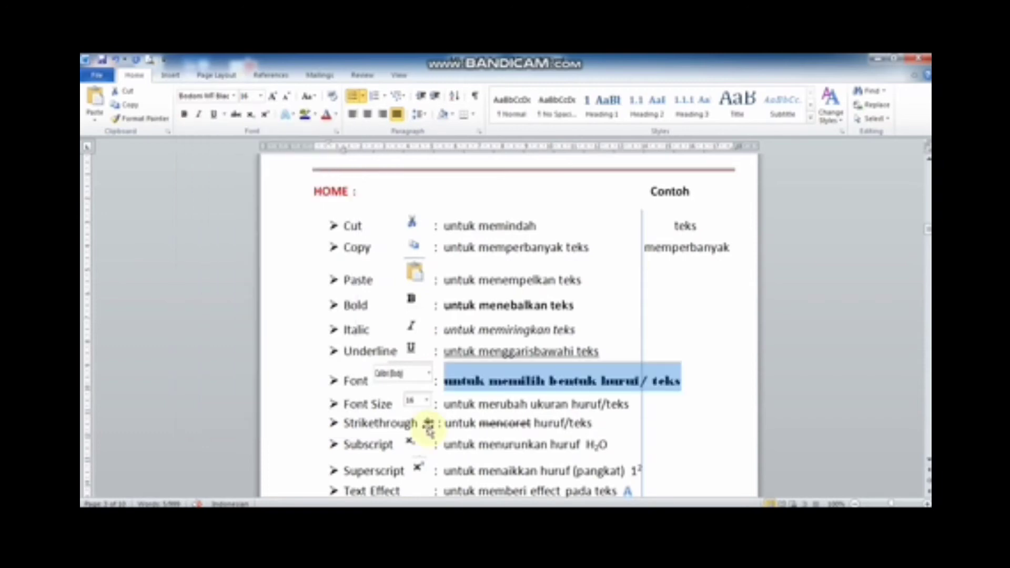
Set the font size of the Font Size entry's description "untuk merubah ukuran huruf/teks" to 20
{"action": "left_click", "coordinate": [531, 405]}
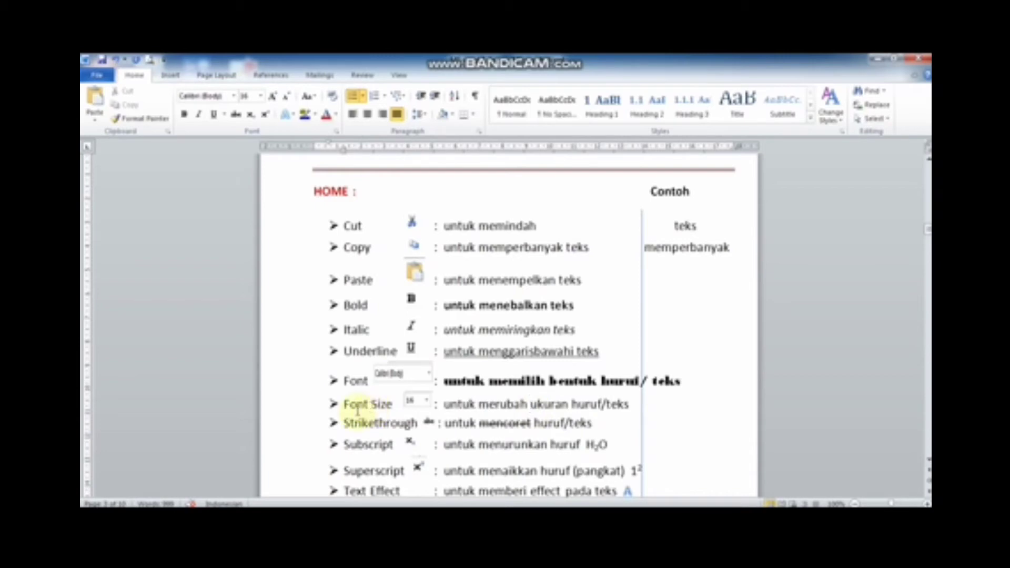
{"action": "left_click", "coordinate": [495, 404]}
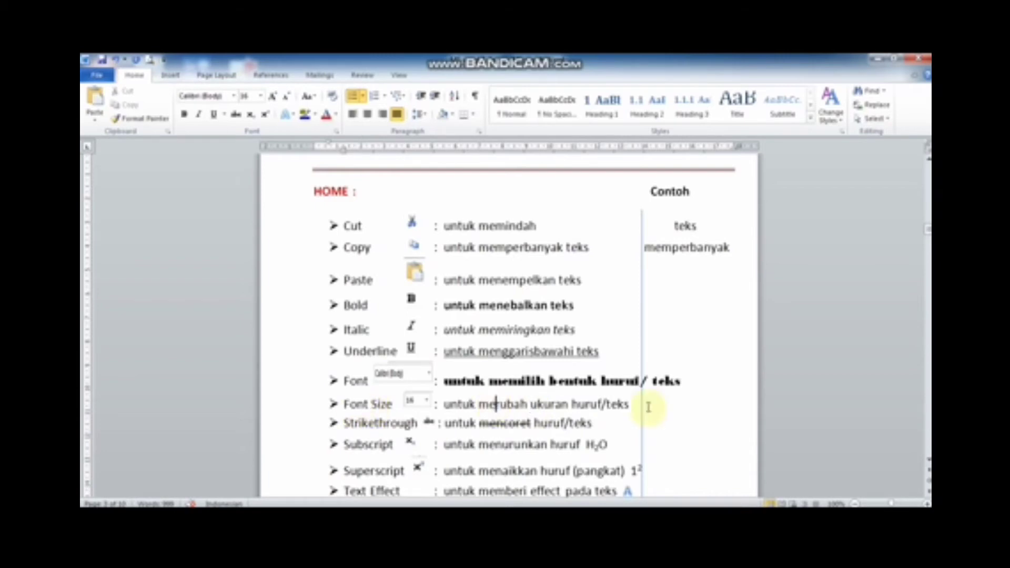
{"action": "left_click_drag", "start_coordinate": [649, 408], "coordinate": [465, 405]}
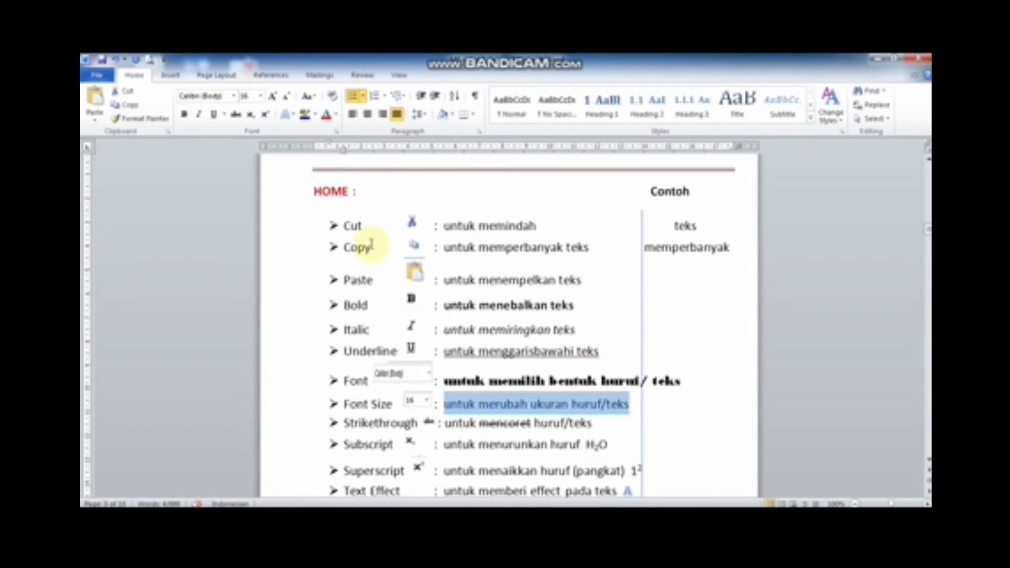
{"action": "left_click", "coordinate": [260, 96]}
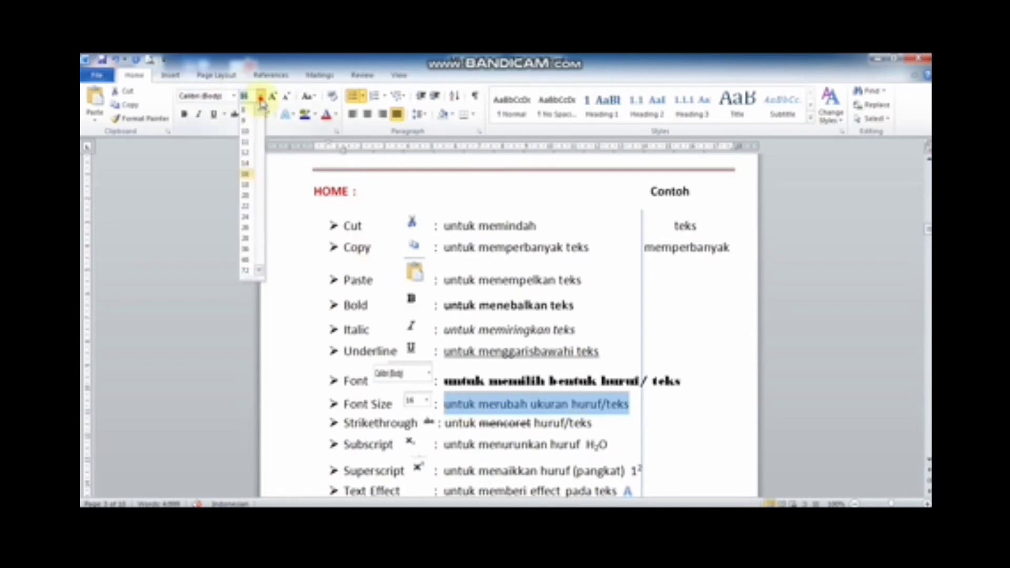
{"action": "left_click", "coordinate": [247, 197]}
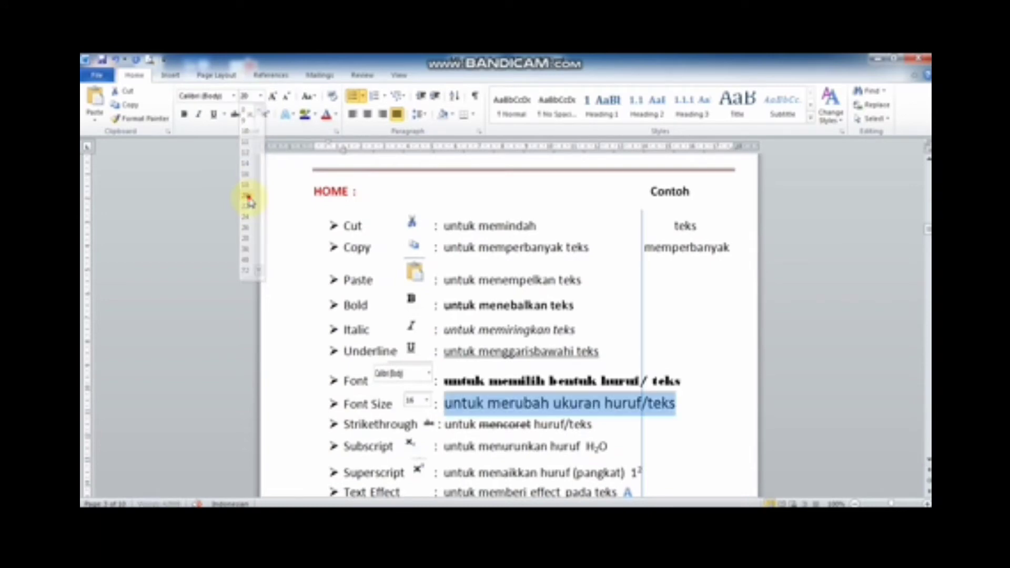
Apply strikethrough to the words "huruf/teks" in the Strikethrough entry's description
{"action": "left_click", "coordinate": [520, 423]}
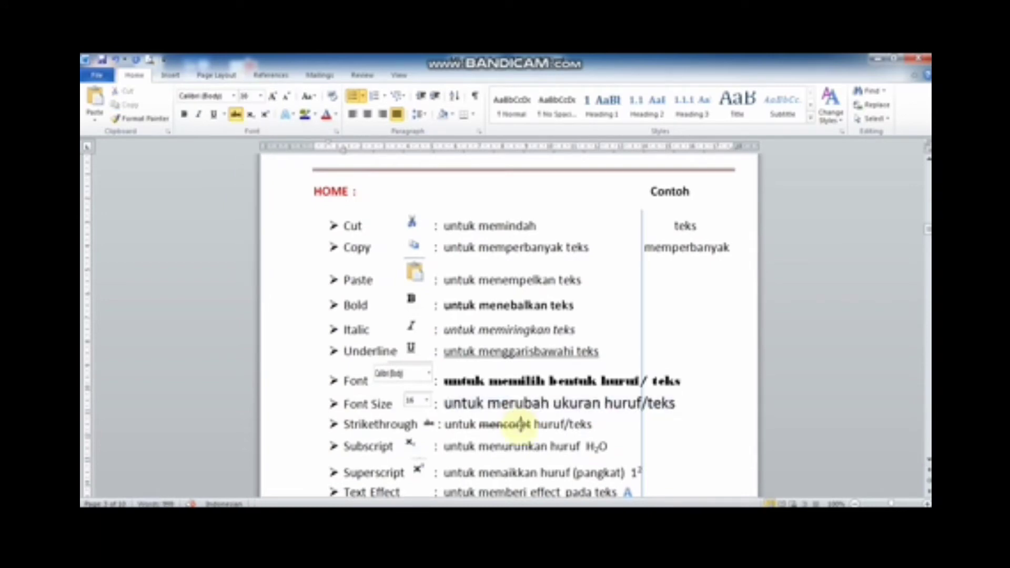
{"action": "left_click", "coordinate": [534, 424]}
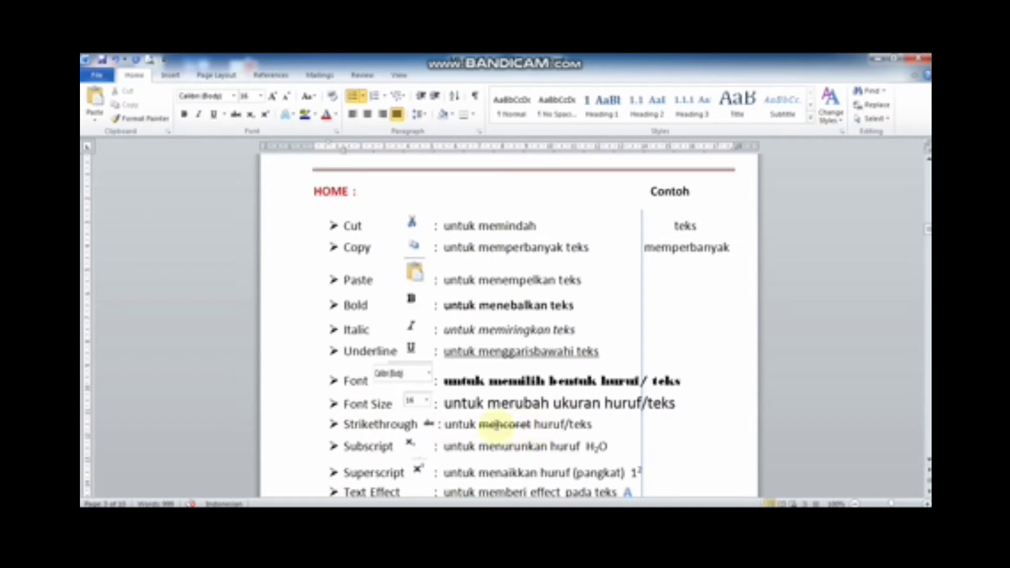
{"action": "left_click", "coordinate": [594, 424]}
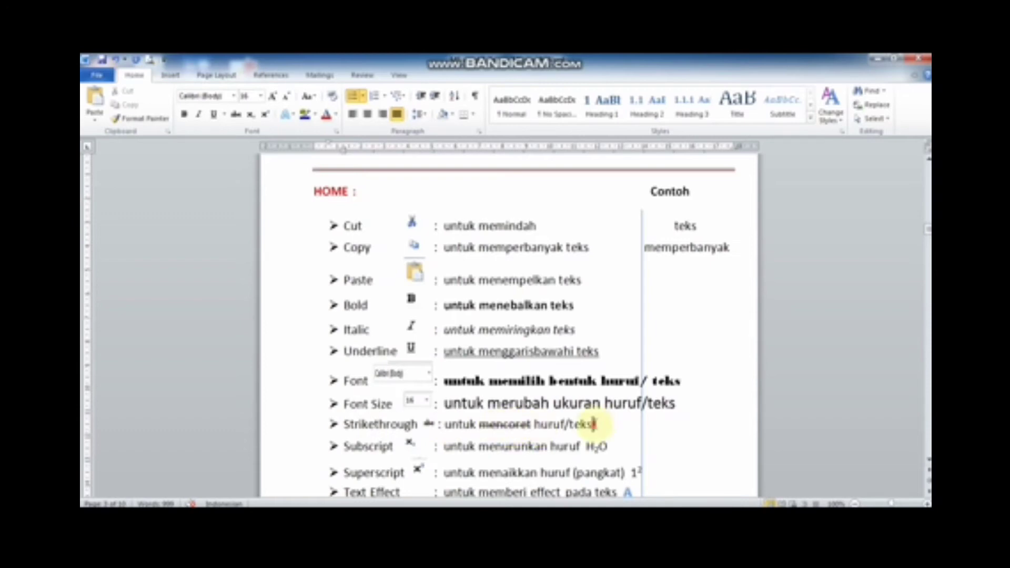
{"action": "left_click_drag", "start_coordinate": [594, 424], "coordinate": [534, 424]}
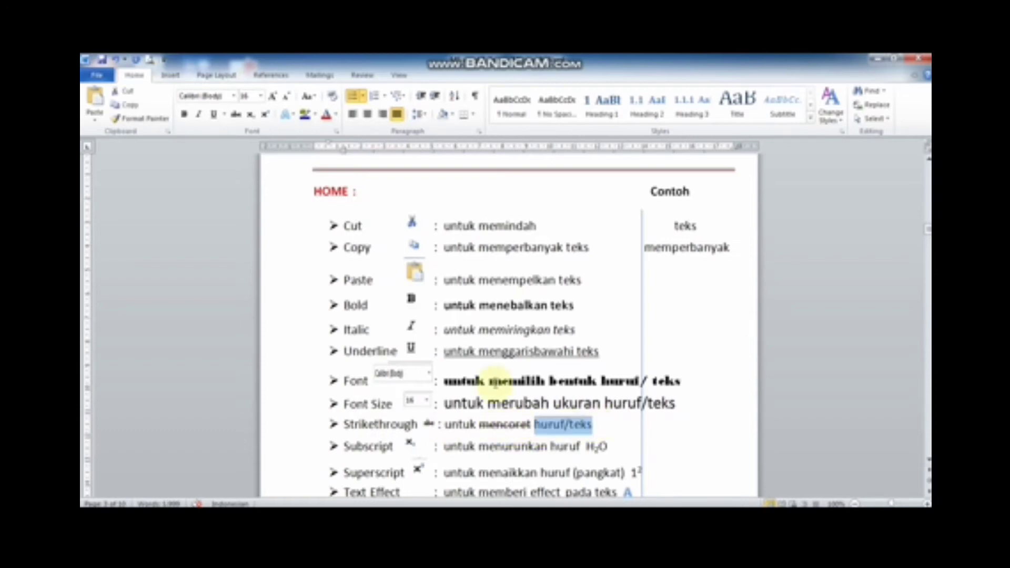
{"action": "left_click", "coordinate": [236, 118]}
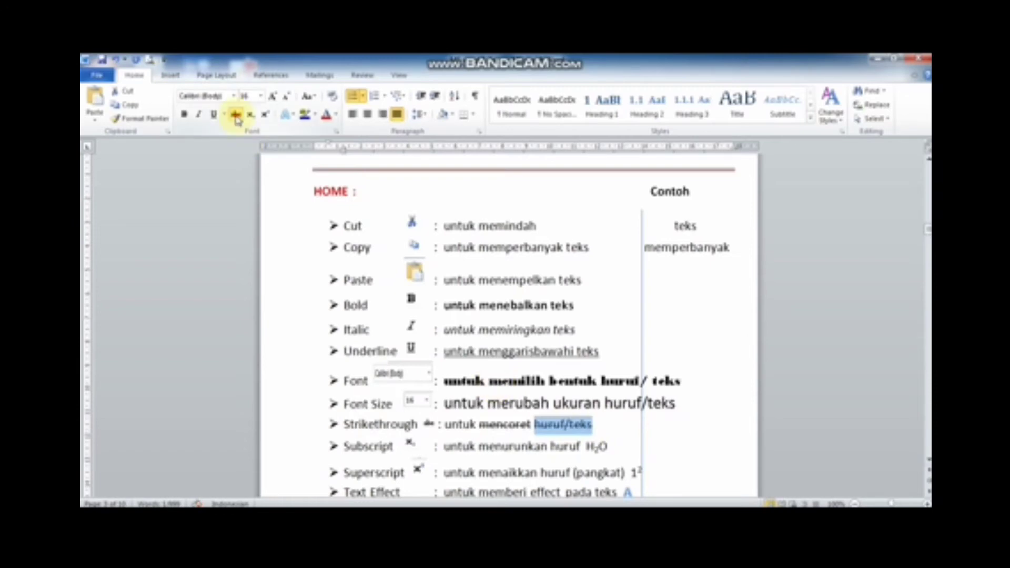
Add the example H2O in the Contoh column of the Subscript entry and make its 2 subscript
{"action": "left_click", "coordinate": [478, 447]}
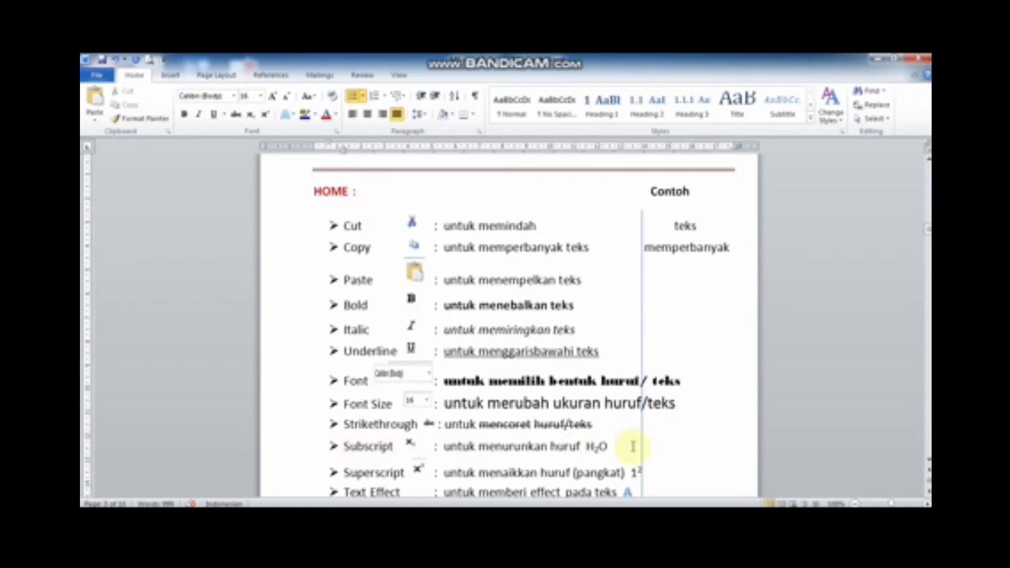
{"action": "key", "text": "Tab"}
{"action": "key", "text": "Tab"}
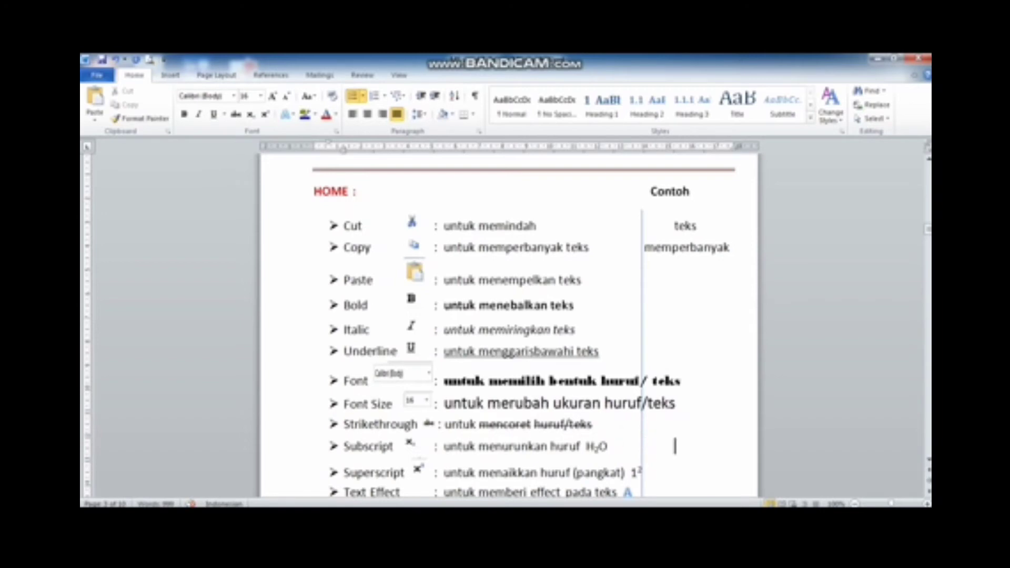
{"action": "type", "text": "h"}
{"action": "key", "text": "BackSpace"}
{"action": "type", "text": "H2O"}
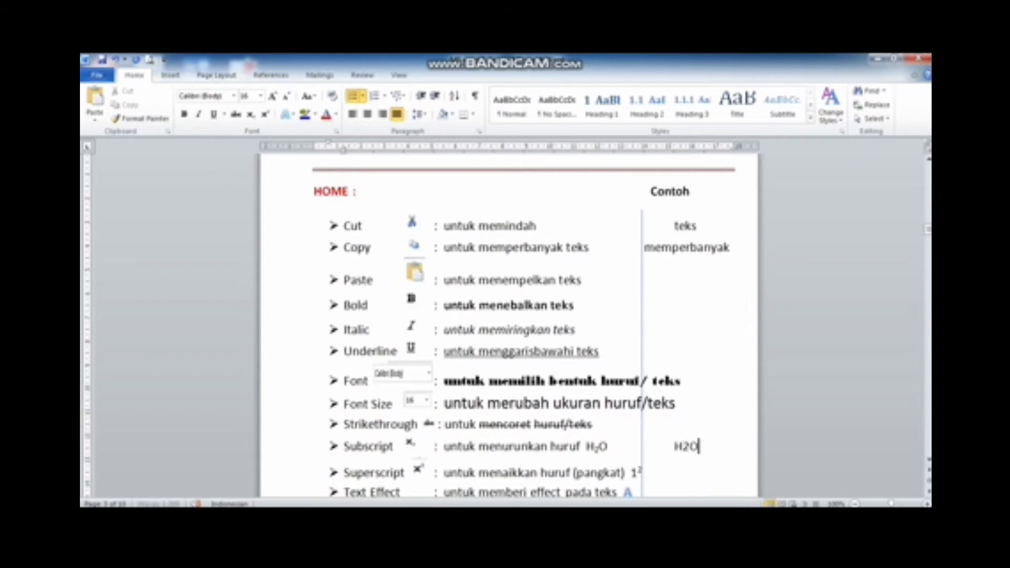
{"action": "left_click", "coordinate": [689, 450]}
{"action": "left_click_drag", "start_coordinate": [690, 448], "coordinate": [682, 448]}
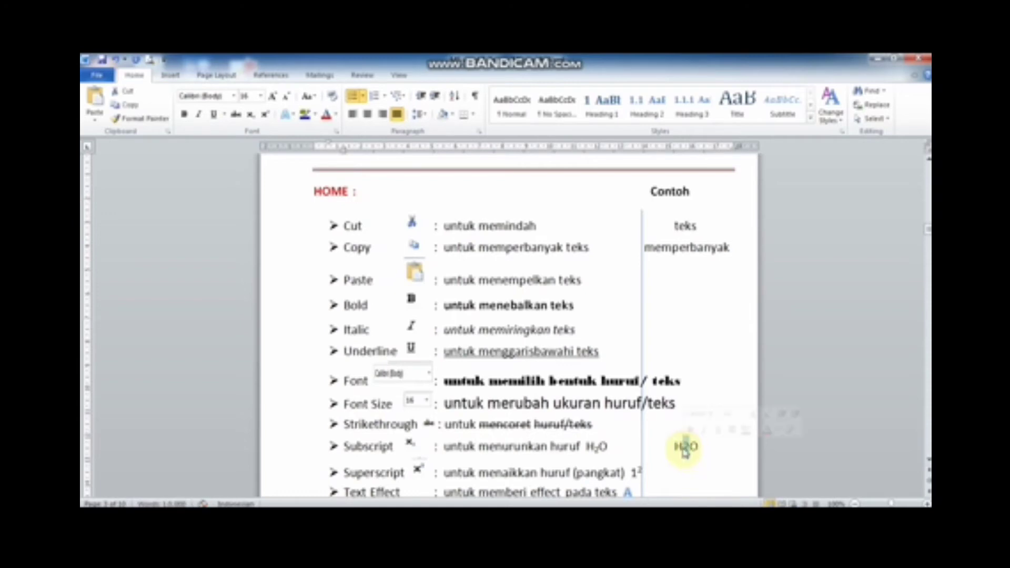
{"action": "left_click", "coordinate": [252, 117]}
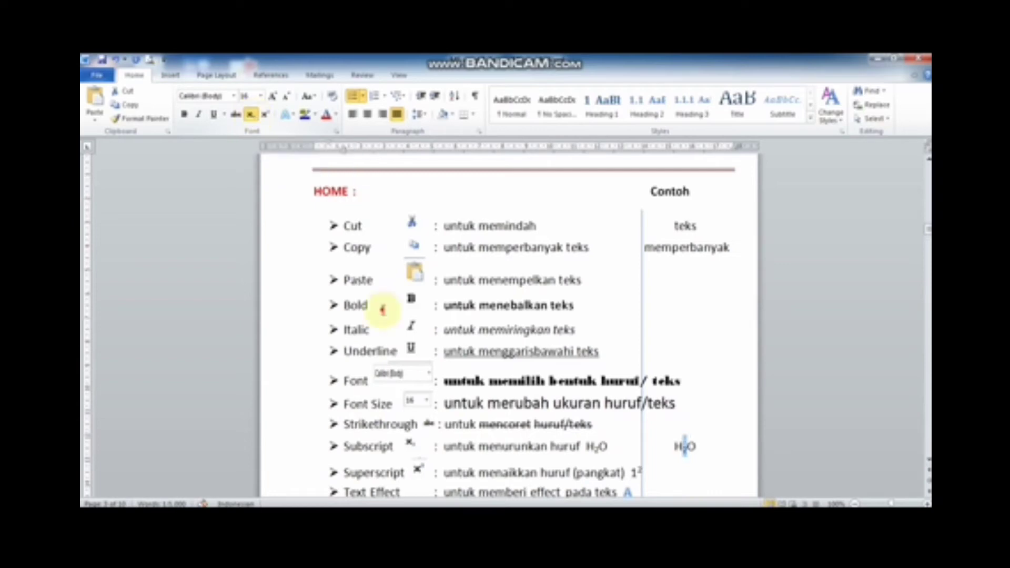
Add the example 22 in the Contoh column of the Superscript entry and make its second 2 superscript
{"action": "left_click", "coordinate": [660, 478]}
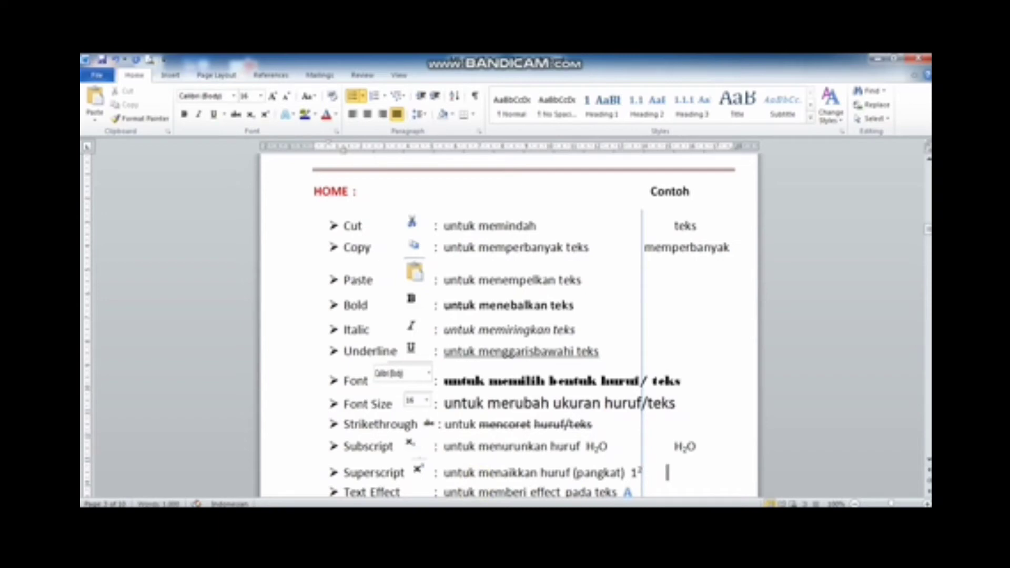
{"action": "type", "text": "22"}
{"action": "key", "text": "shift+Left"}
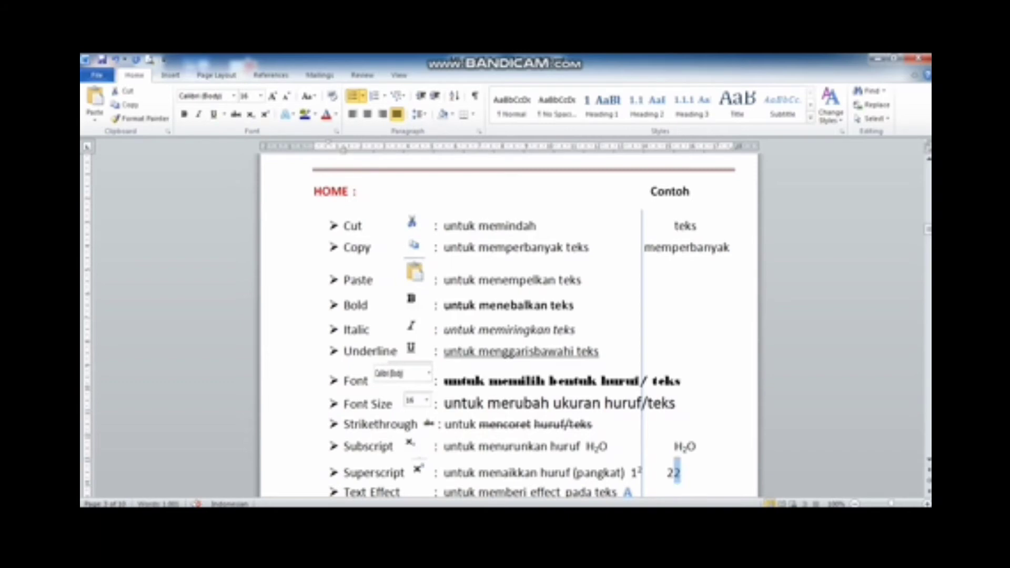
{"action": "left_click", "coordinate": [267, 116]}
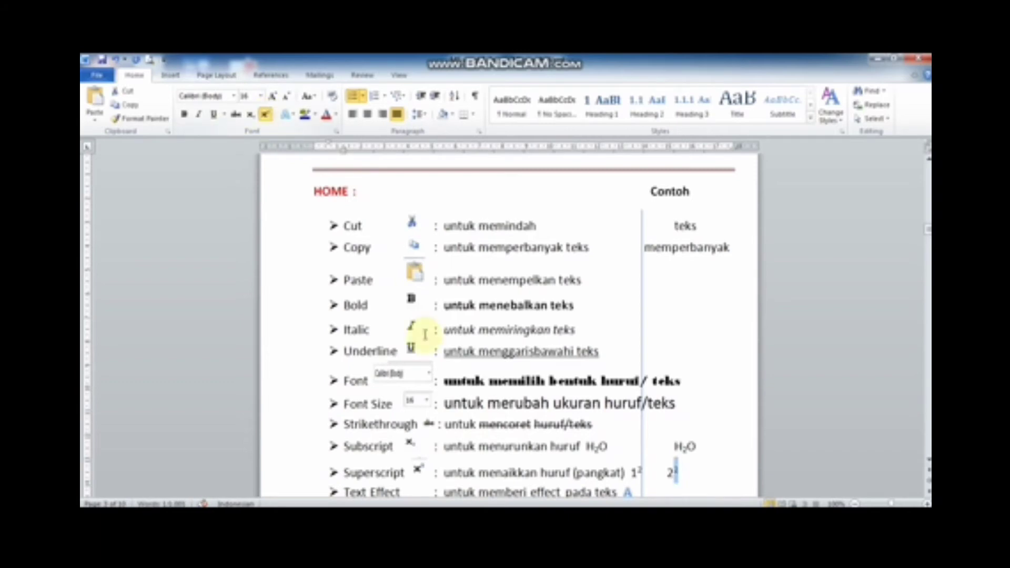
Add the example word "EFFECK" in the Contoh column of the Text Effect entry, using the solid black text effect
{"action": "left_click", "coordinate": [652, 490]}
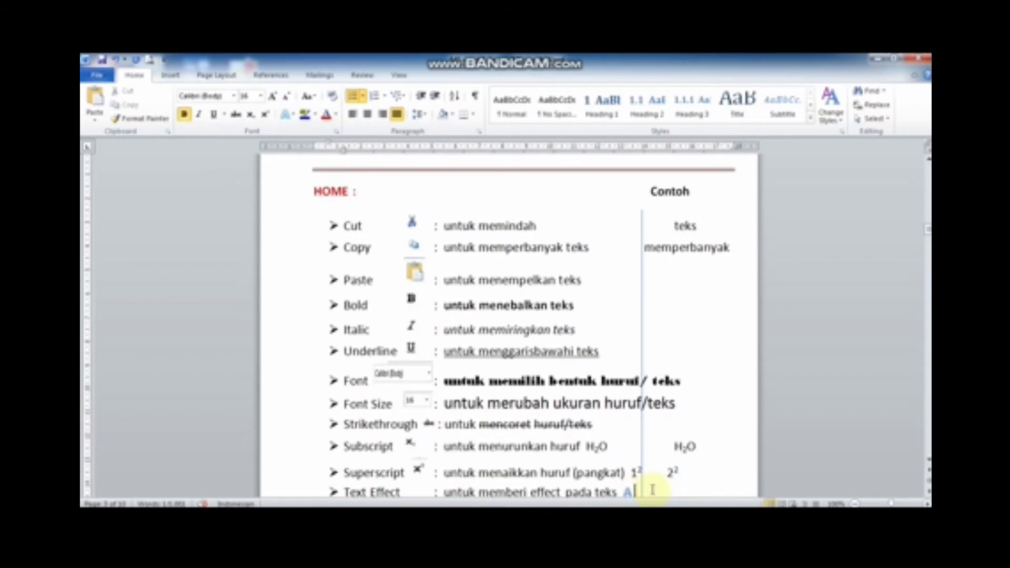
{"action": "left_click", "coordinate": [925, 464]}
{"action": "left_click", "coordinate": [927, 463]}
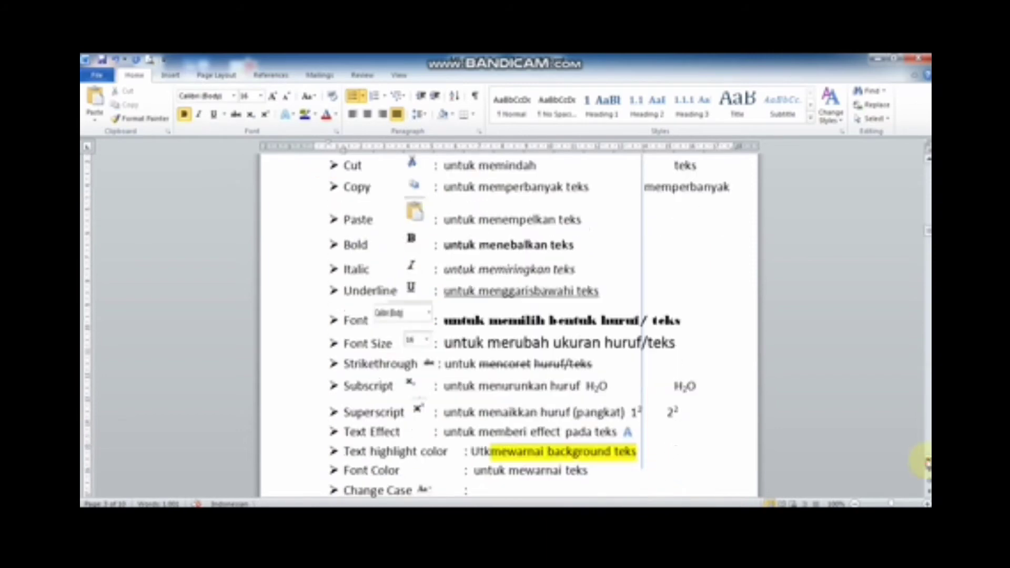
{"action": "left_click", "coordinate": [927, 463]}
{"action": "left_click", "coordinate": [927, 463]}
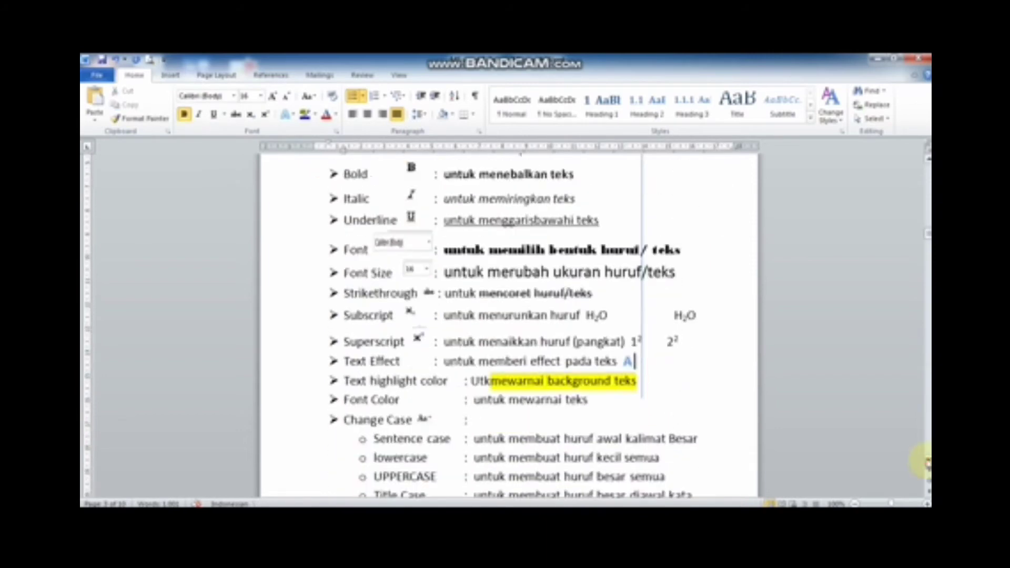
{"action": "left_click", "coordinate": [927, 463]}
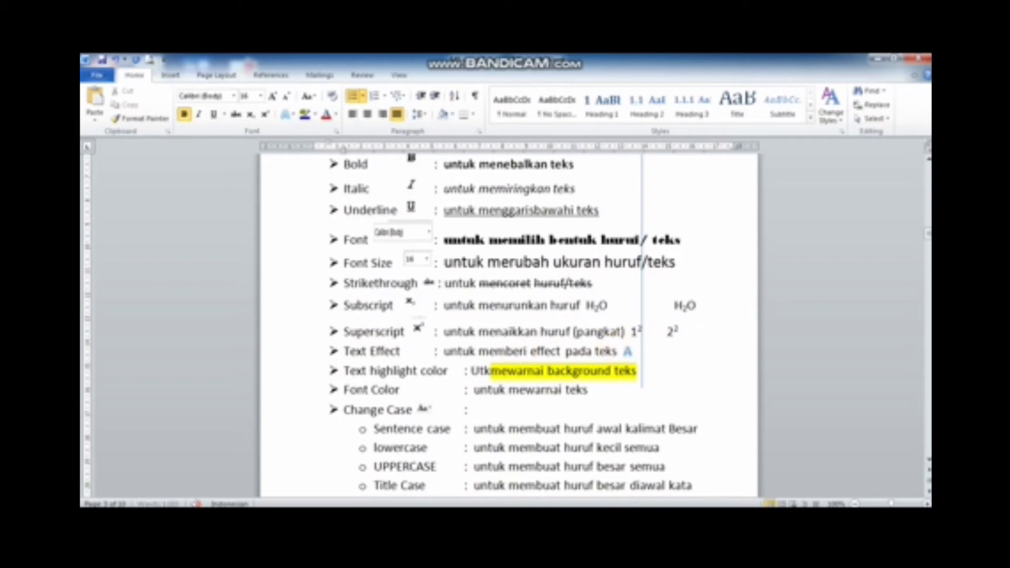
{"action": "left_click", "coordinate": [293, 117]}
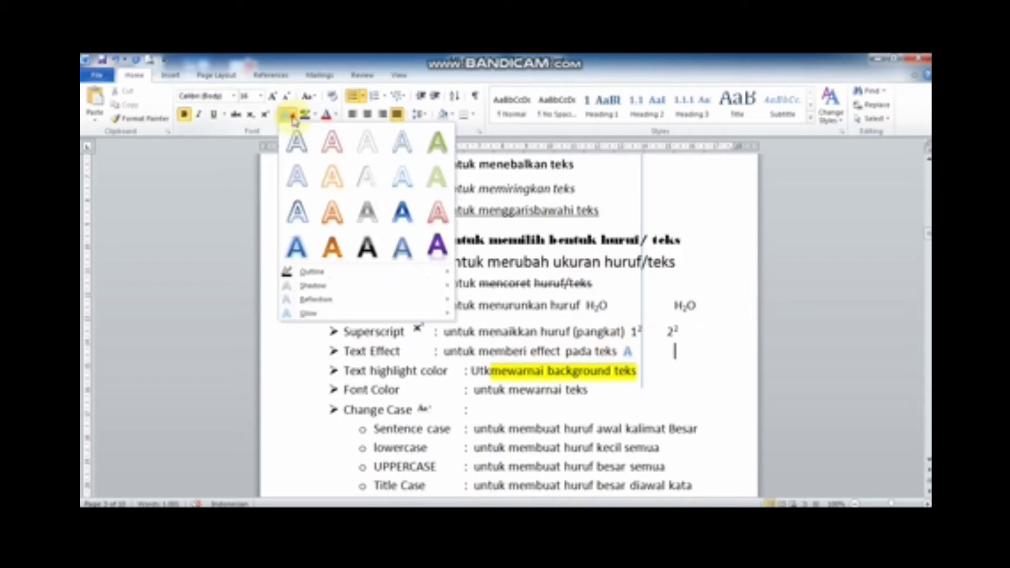
{"action": "left_click", "coordinate": [368, 251]}
{"action": "left_click", "coordinate": [677, 351]}
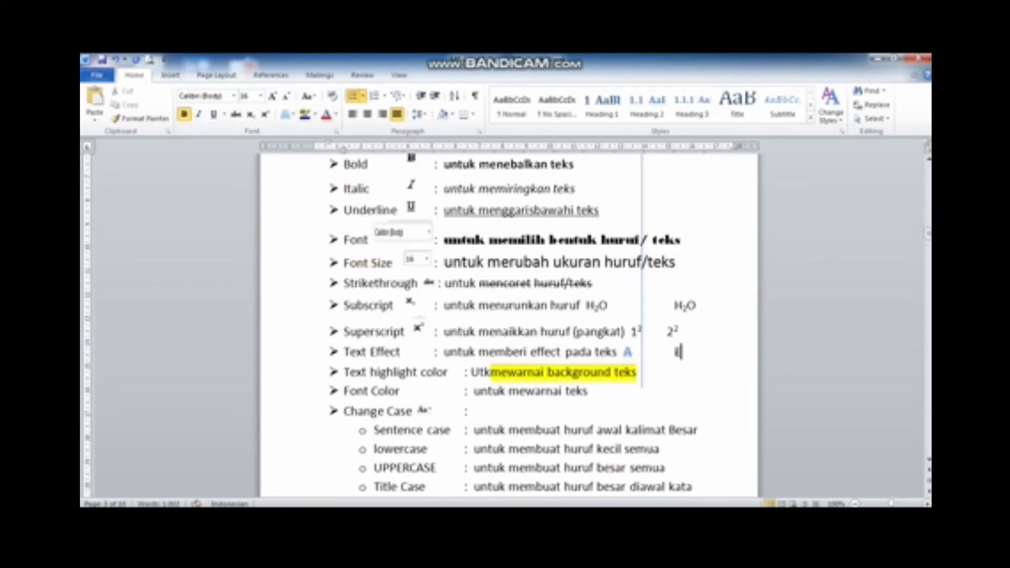
{"action": "type", "text": "EFEECK"}
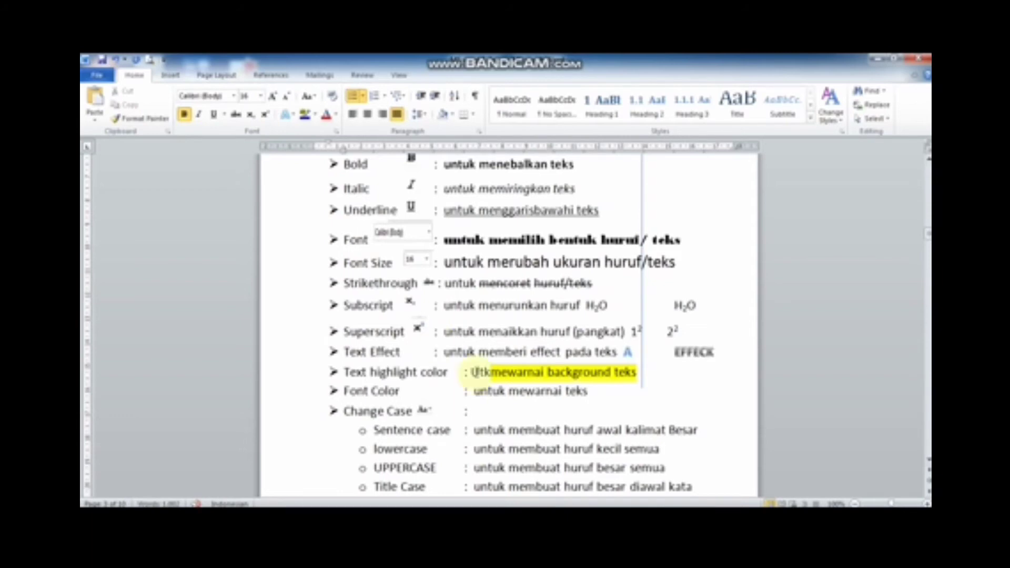
Color the word "Utk" in the Text highlight color entry's description red and highlight it in red
{"action": "left_click", "coordinate": [394, 371]}
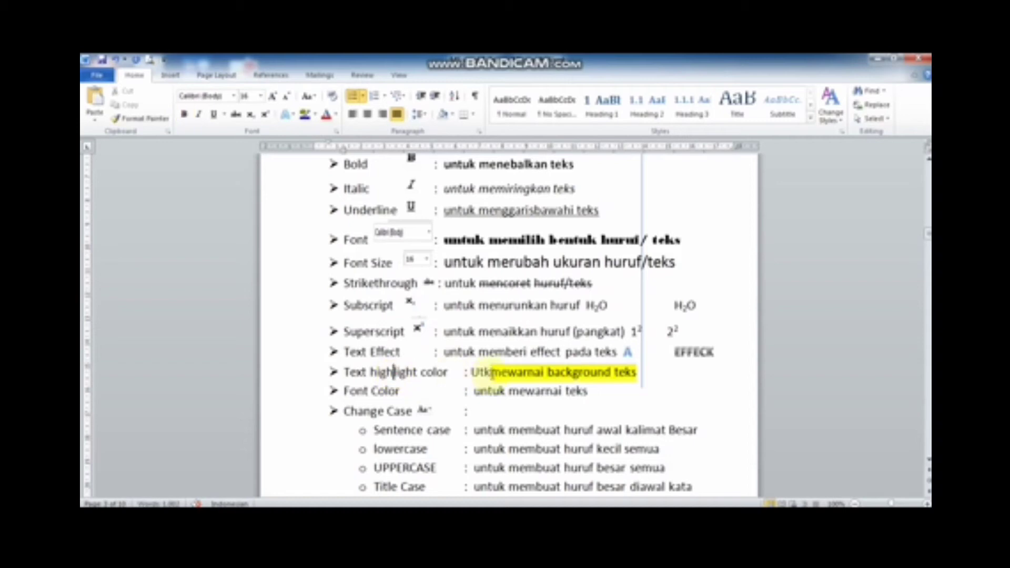
{"action": "left_click_drag", "start_coordinate": [492, 373], "coordinate": [472, 372]}
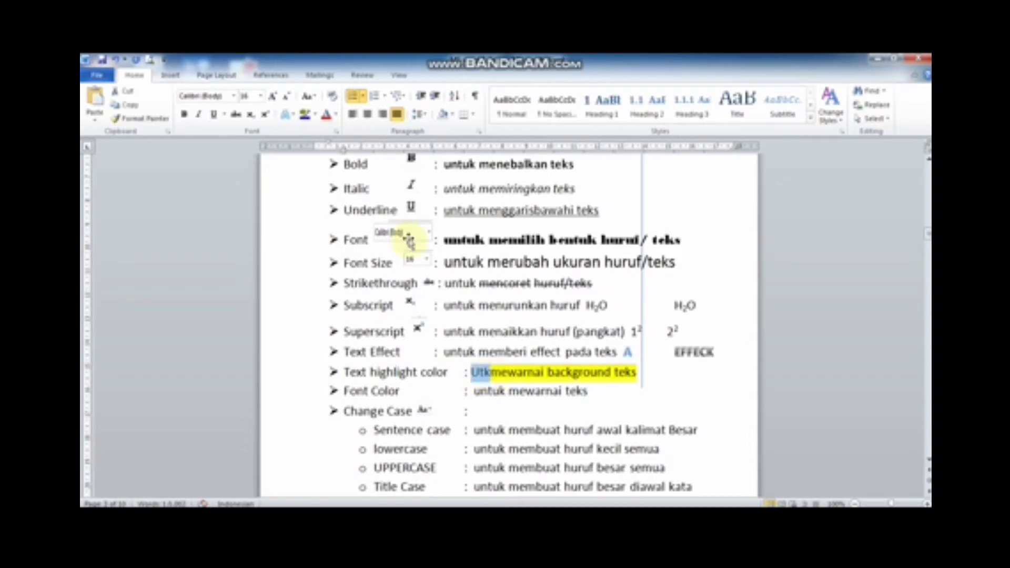
{"action": "left_click", "coordinate": [338, 115]}
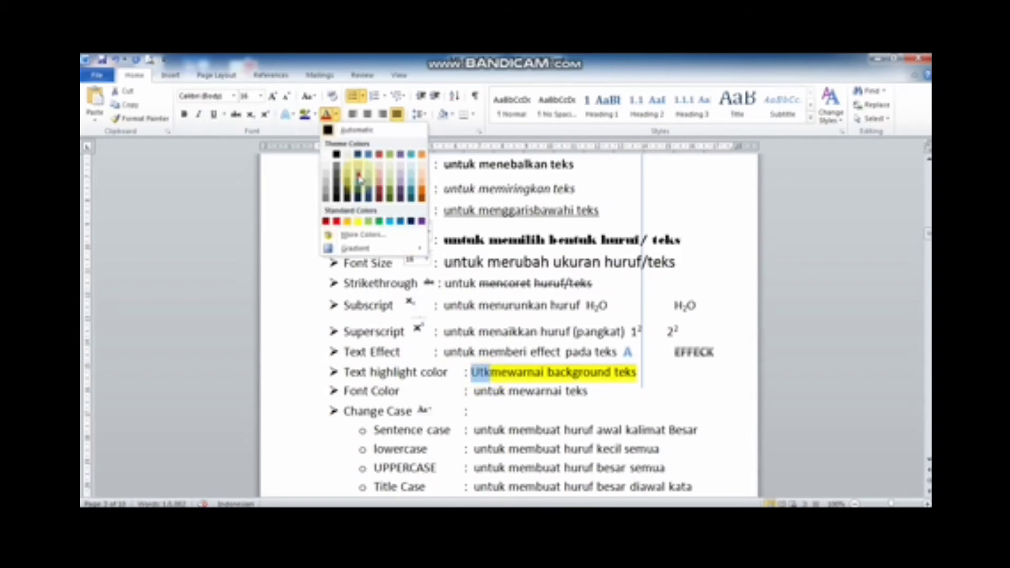
{"action": "left_click", "coordinate": [337, 221]}
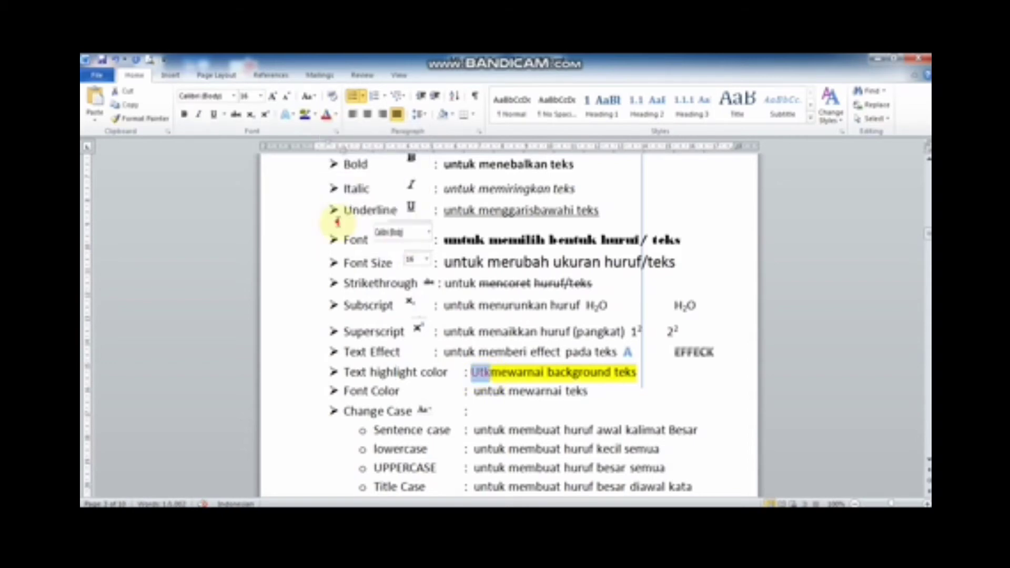
{"action": "left_click", "coordinate": [315, 115]}
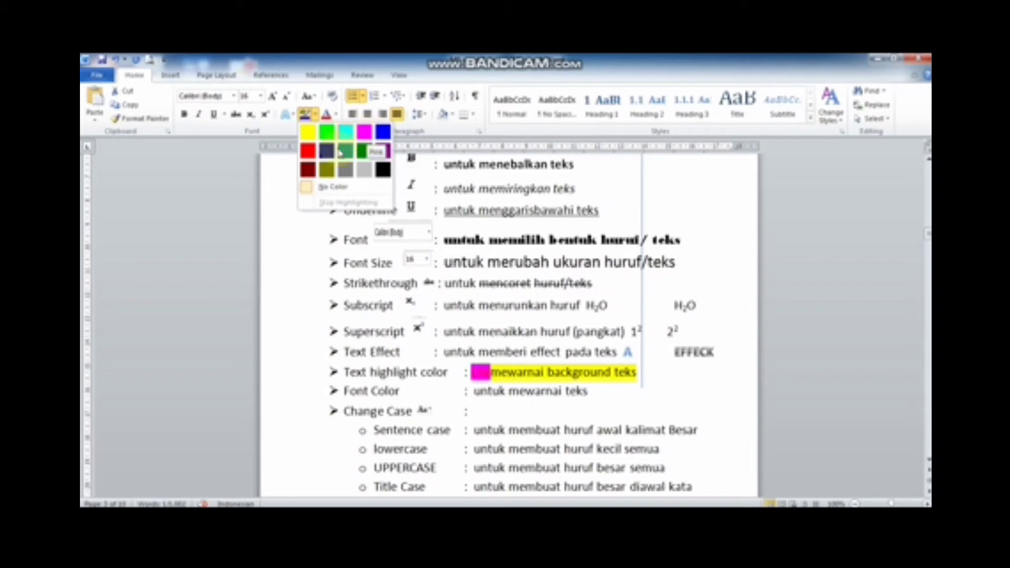
{"action": "left_click", "coordinate": [308, 153]}
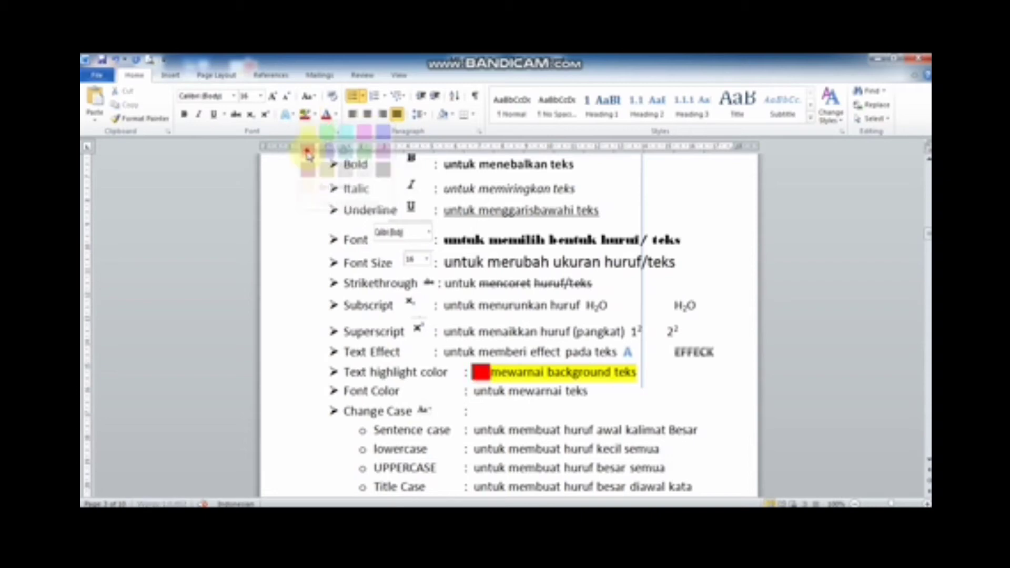
Set the font color of the Font Color entry's description "untuk mewarnai teks" to red
{"action": "left_click", "coordinate": [491, 397]}
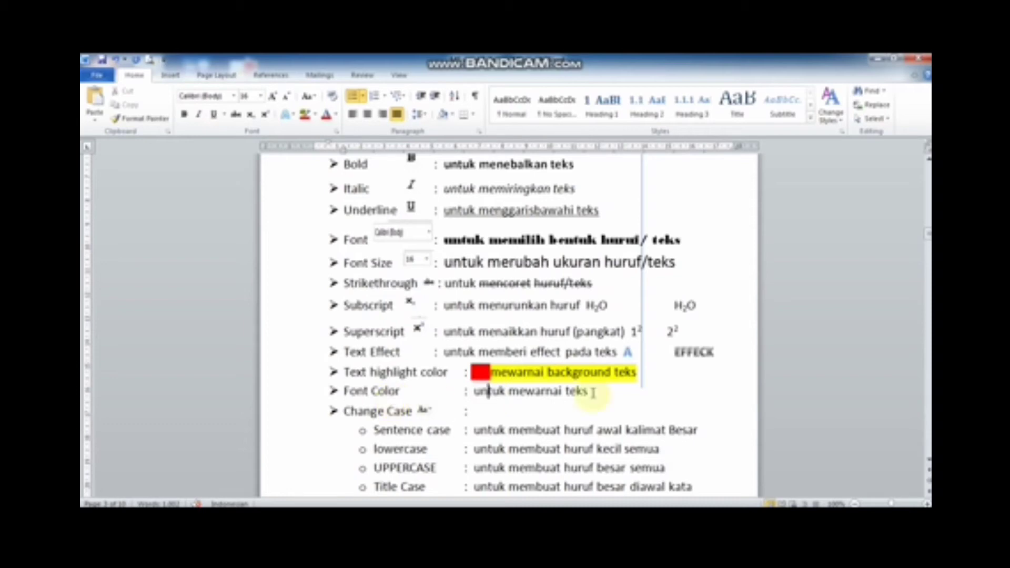
{"action": "left_click_drag", "start_coordinate": [593, 392], "coordinate": [498, 391]}
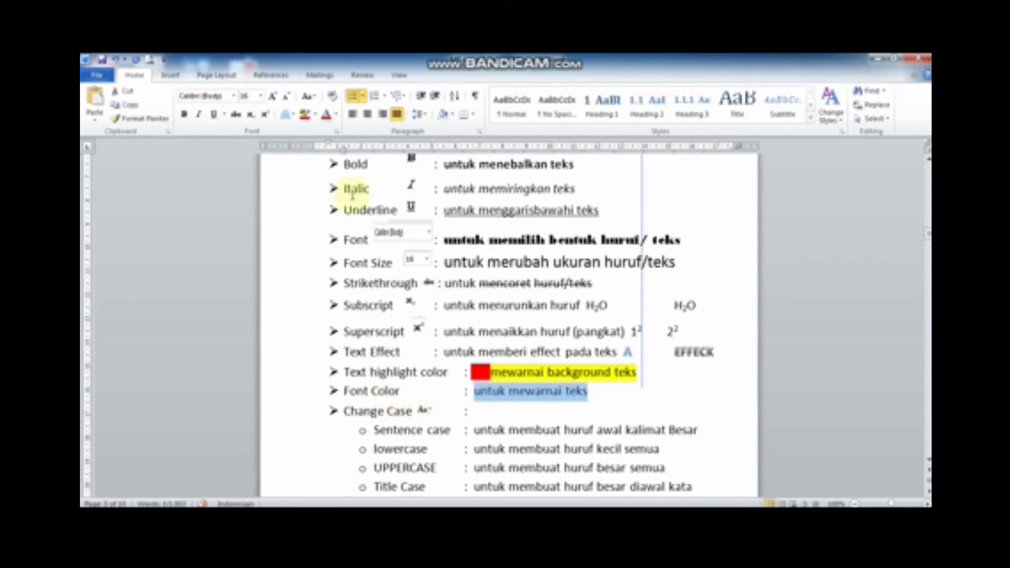
{"action": "left_click", "coordinate": [337, 116]}
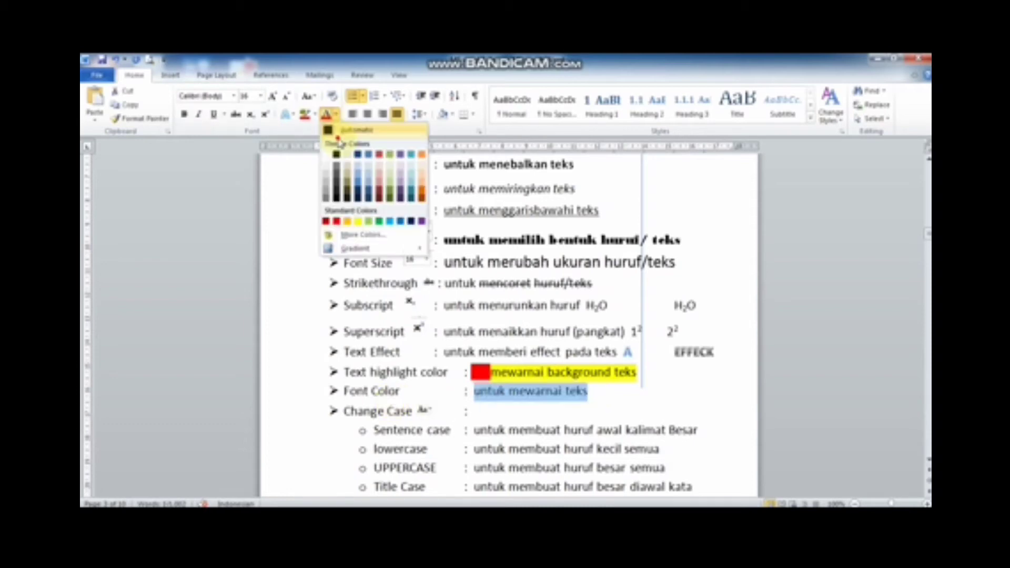
{"action": "left_click", "coordinate": [337, 223]}
{"action": "left_click", "coordinate": [599, 467]}
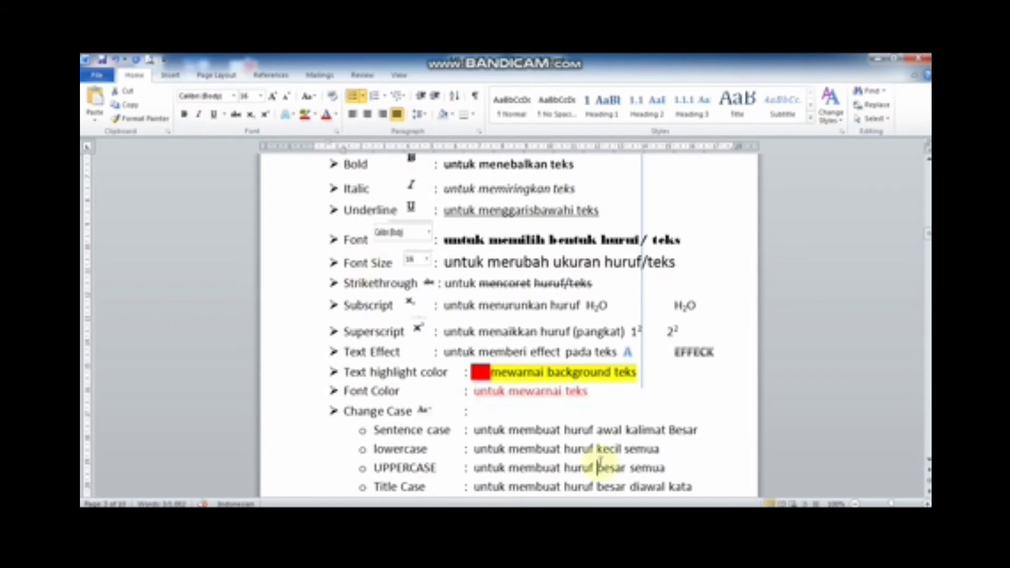
Examine the Change Case entries in the lesson and the available Change Case options
{"action": "scroll", "coordinate": [926, 462], "scroll_direction": "down", "scroll_amount": 1}
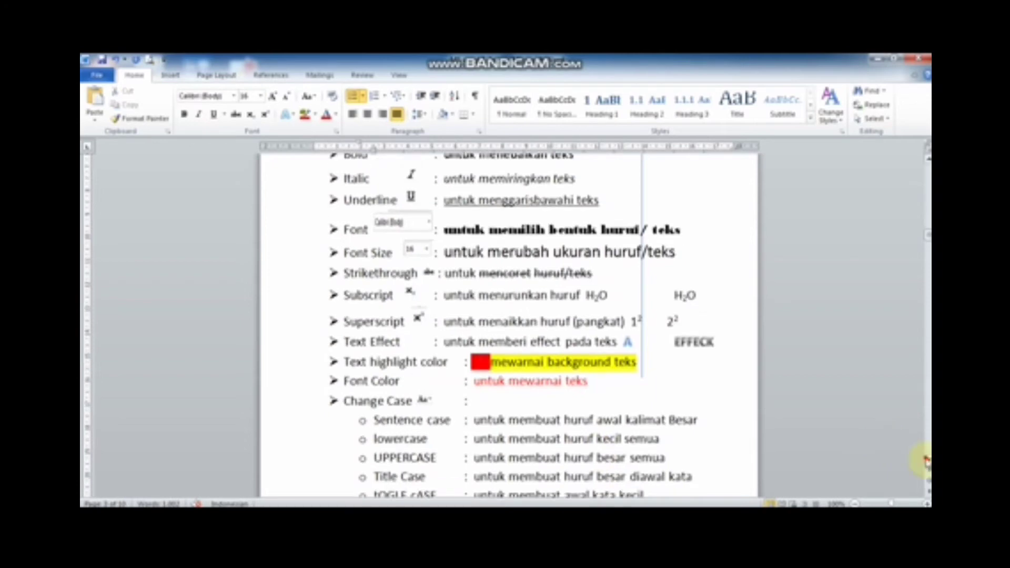
{"action": "scroll", "coordinate": [926, 462], "scroll_direction": "down", "scroll_amount": 1}
{"action": "scroll", "coordinate": [926, 462], "scroll_direction": "down", "scroll_amount": 1}
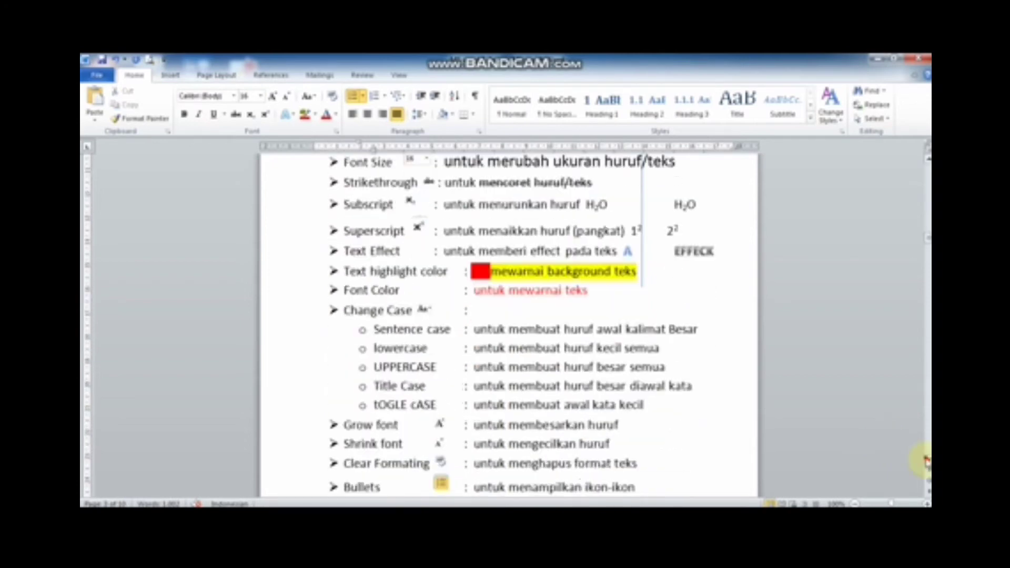
{"action": "scroll", "coordinate": [926, 462], "scroll_direction": "down", "scroll_amount": 1}
{"action": "scroll", "coordinate": [926, 462], "scroll_direction": "down", "scroll_amount": 1}
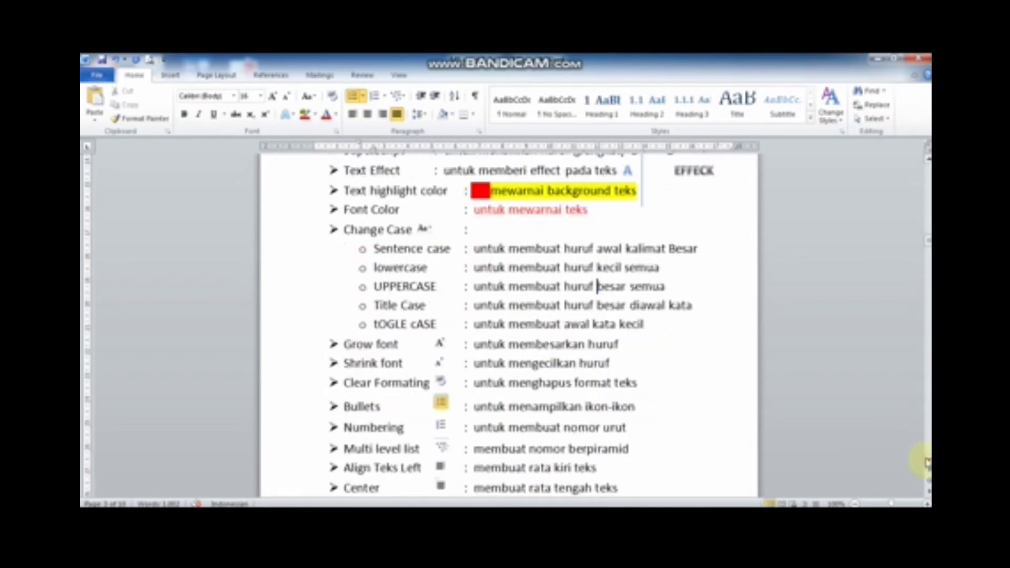
{"action": "scroll", "coordinate": [927, 461], "scroll_direction": "down", "scroll_amount": 1}
{"action": "scroll", "coordinate": [627, 269], "scroll_direction": "down", "scroll_amount": 1}
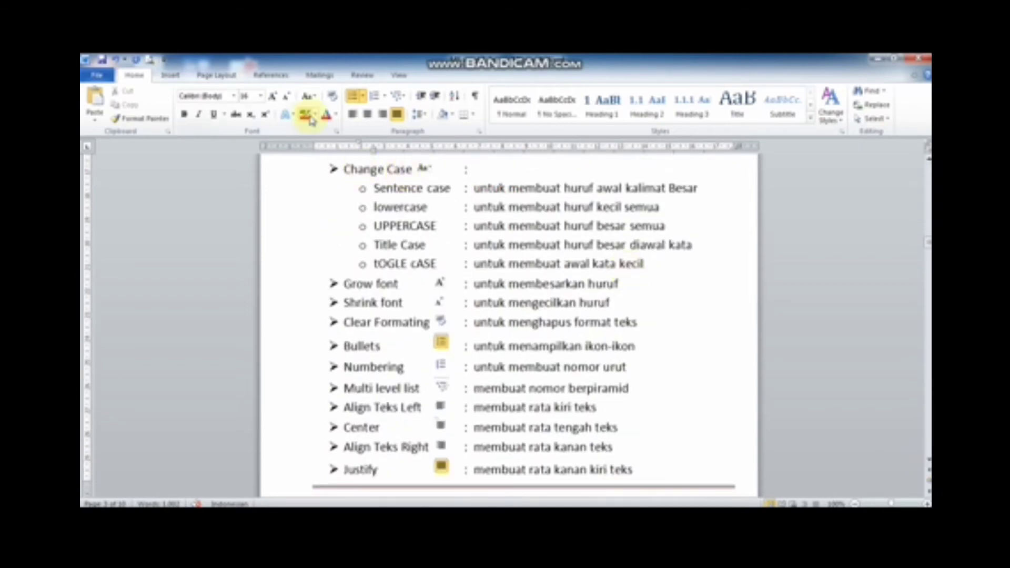
{"action": "left_click", "coordinate": [316, 98]}
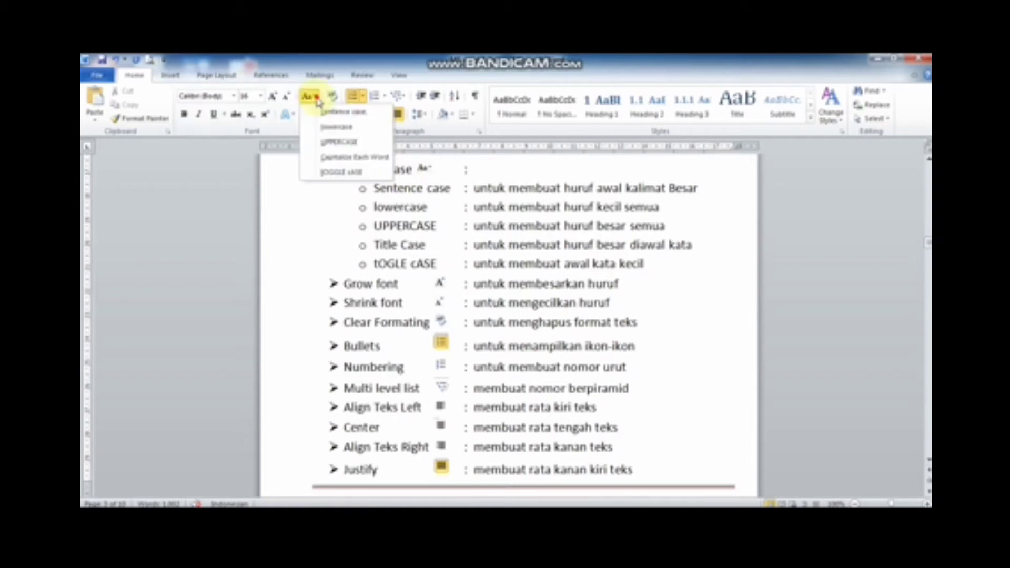
{"action": "left_click", "coordinate": [497, 168]}
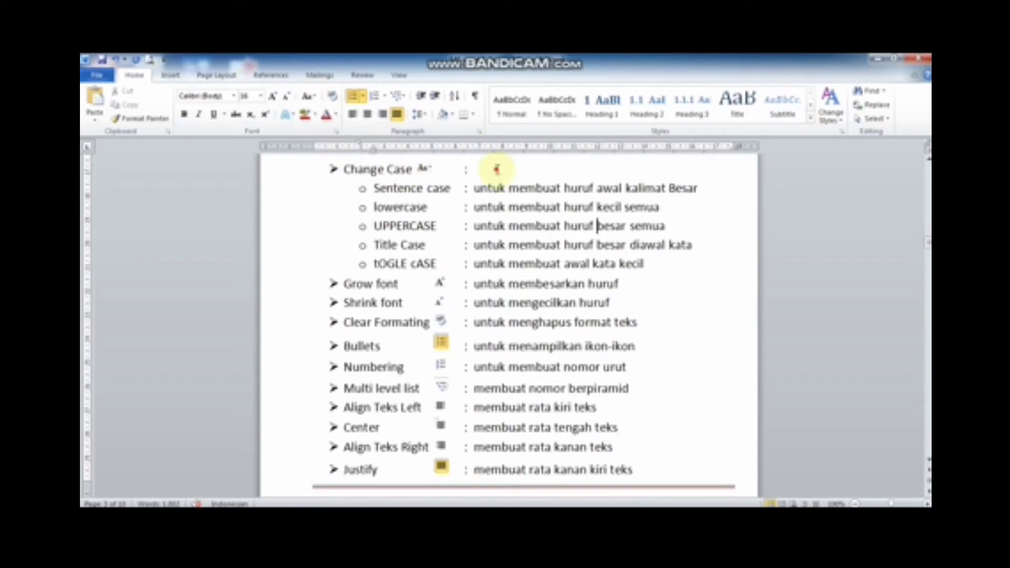
Make the word "Besar" lowercase in the Sentence case entry's description and try applying Sentence case to the whole description
{"action": "left_click", "coordinate": [509, 189]}
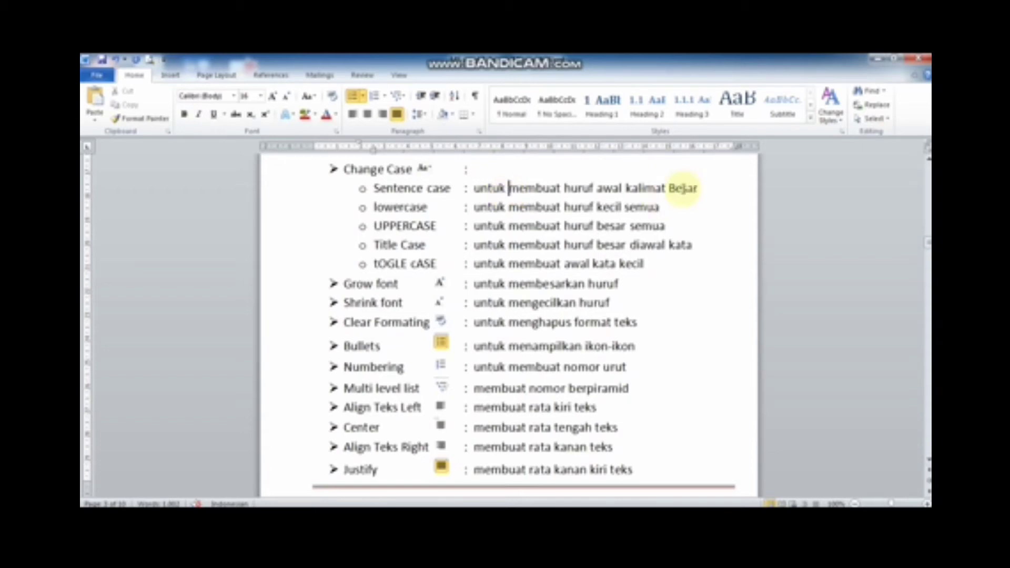
{"action": "left_click", "coordinate": [677, 188]}
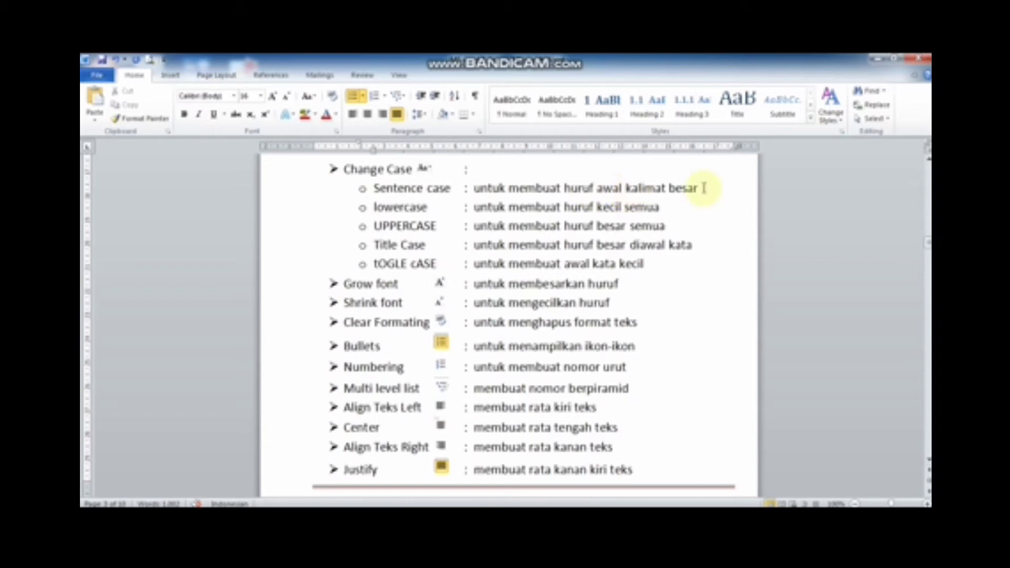
{"action": "left_click_drag", "start_coordinate": [704, 188], "coordinate": [490, 193]}
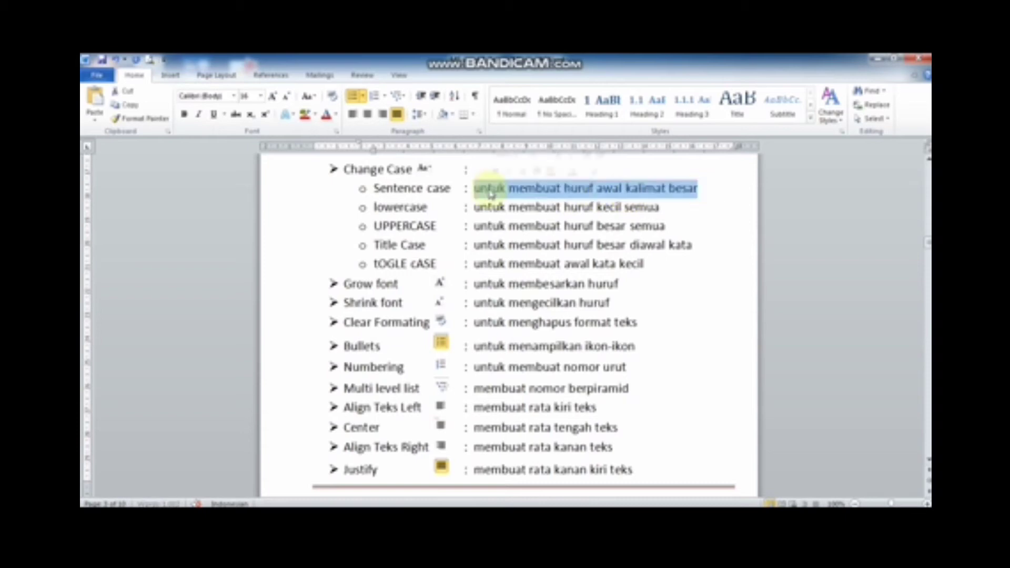
{"action": "left_click", "coordinate": [309, 96]}
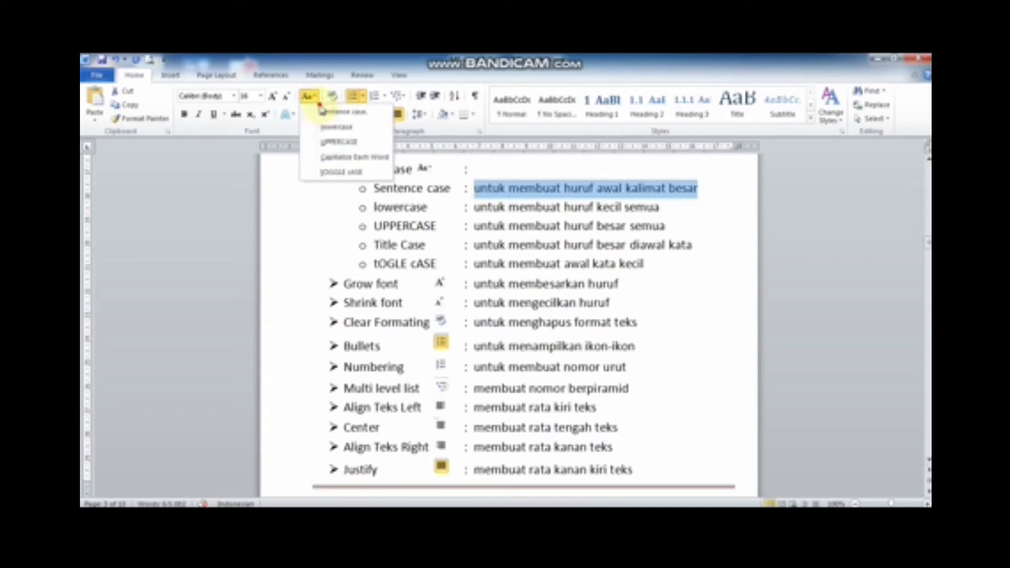
{"action": "left_click", "coordinate": [324, 112]}
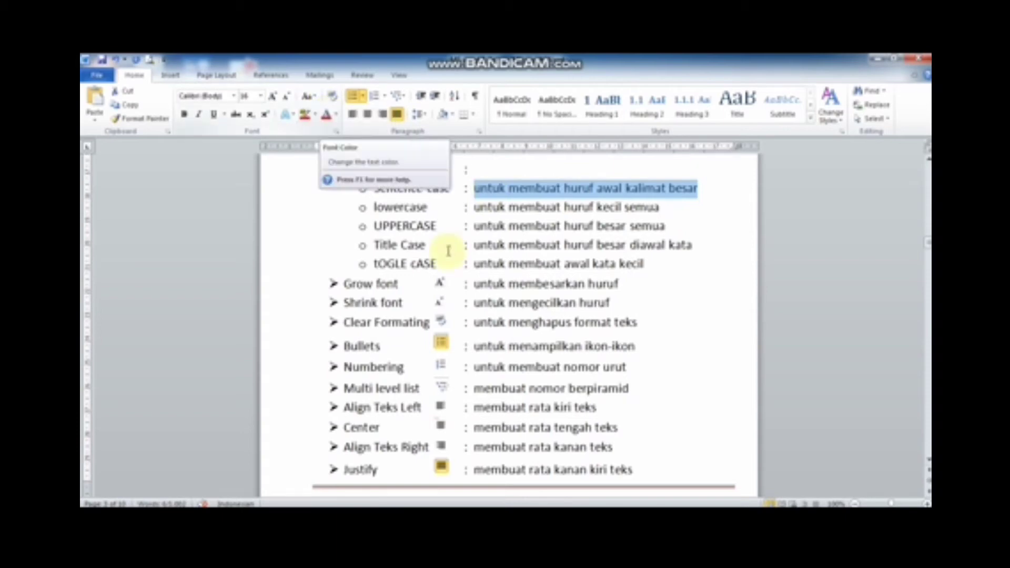
Add an unbulleted line below the Sentence case entry containing a copy of its description "untuk membuat huruf awal kalimat besar"
{"action": "left_click", "coordinate": [706, 193]}
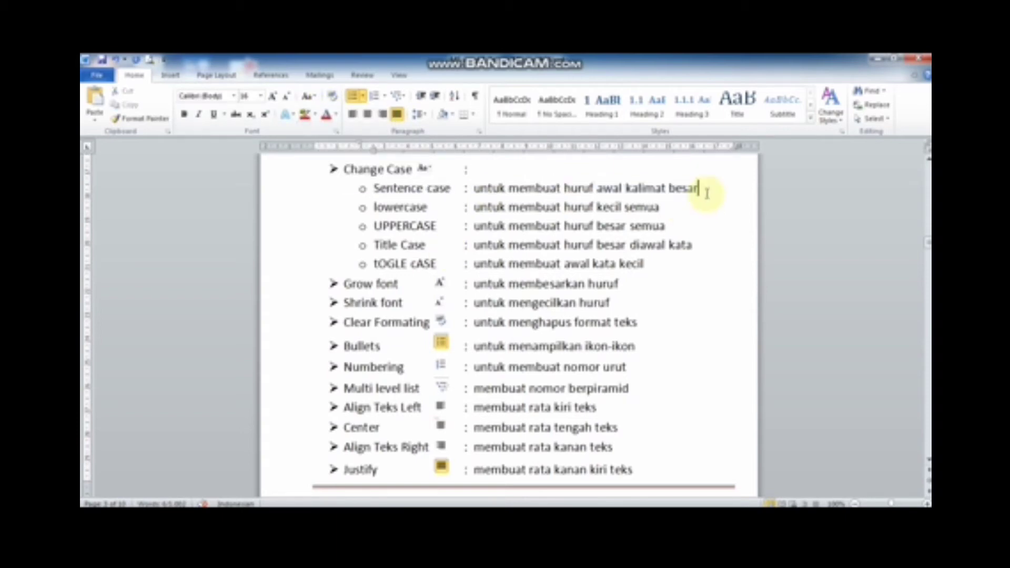
{"action": "key", "text": "Return"}
{"action": "key", "text": "BackSpace"}
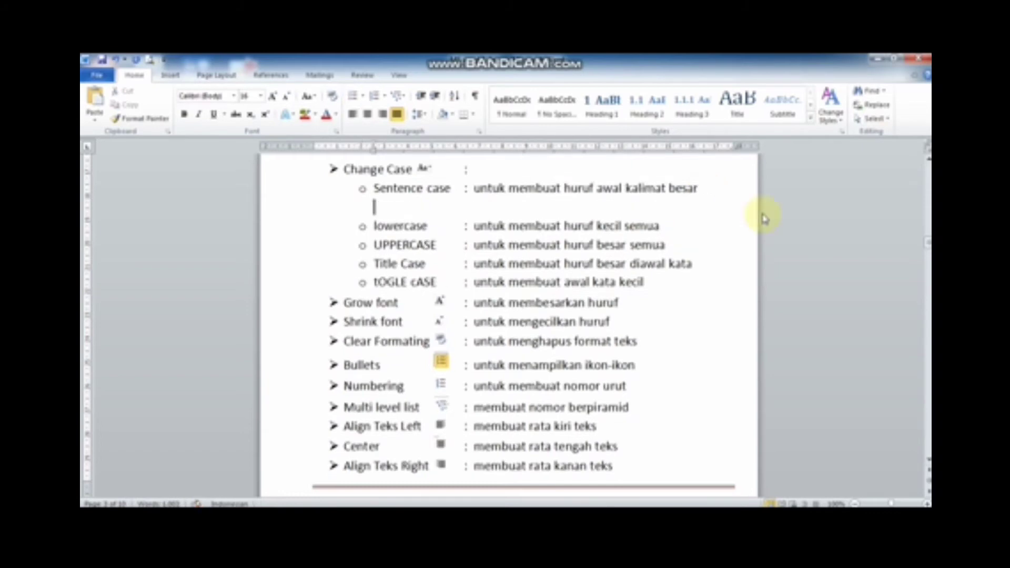
{"action": "left_click", "coordinate": [701, 189]}
{"action": "left_click_drag", "start_coordinate": [702, 189], "coordinate": [480, 192]}
{"action": "key", "text": "ctrl+c"}
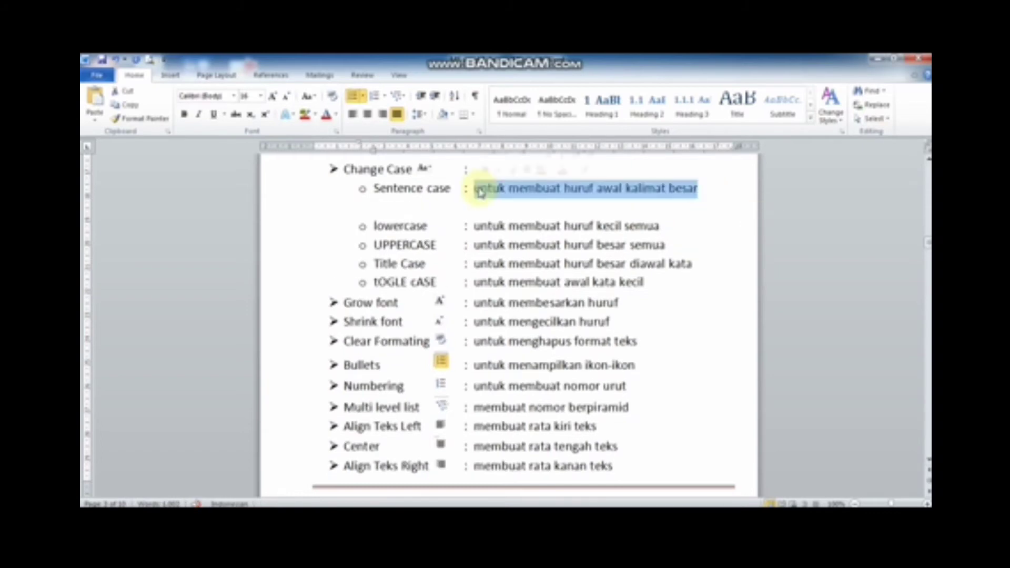
{"action": "left_click", "coordinate": [466, 202]}
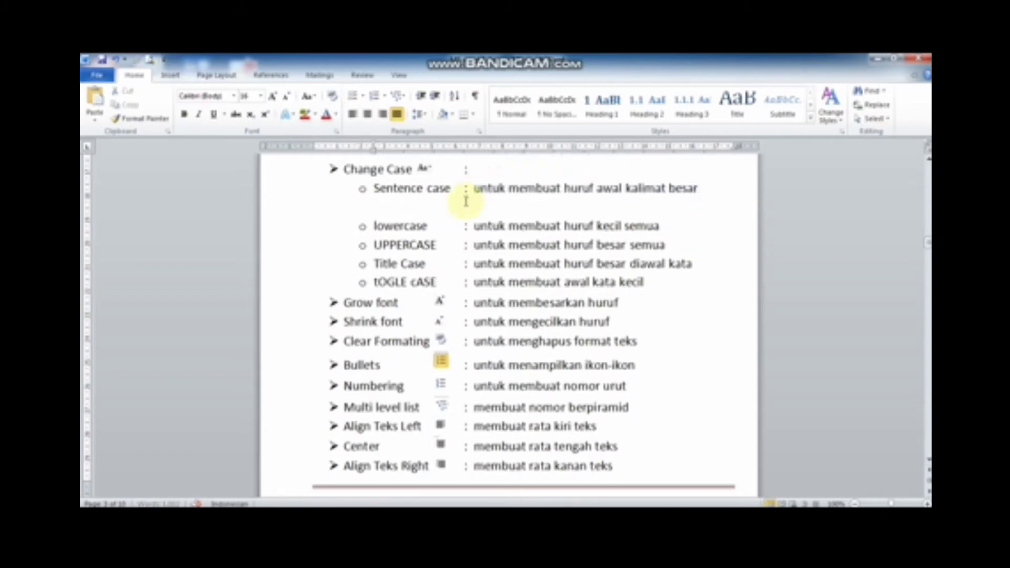
{"action": "key", "text": "ctrl+v"}
Apply Sentence case to the copied line below the Sentence case entry
{"action": "left_click", "coordinate": [374, 206]}
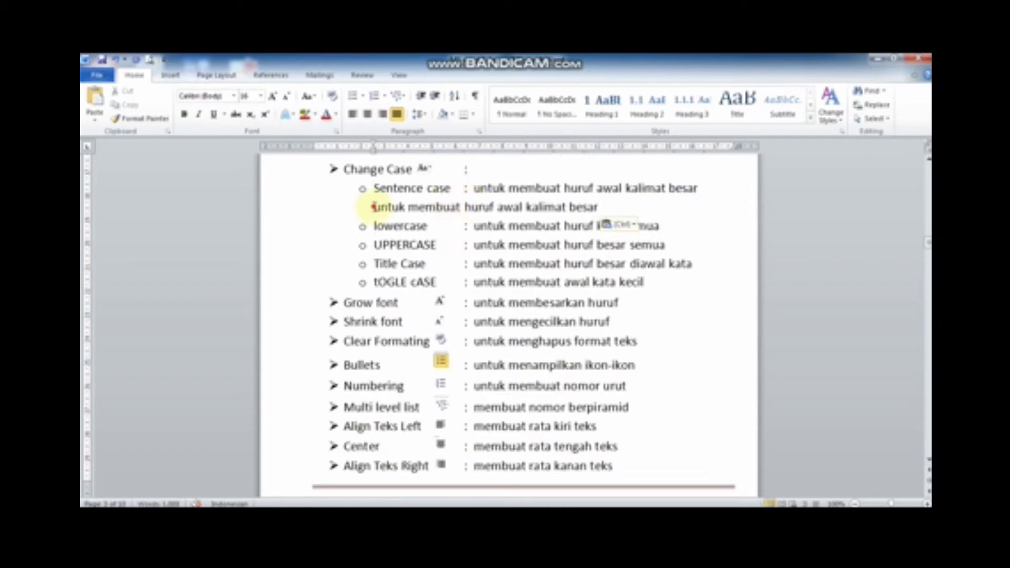
{"action": "left_click_drag", "start_coordinate": [374, 207], "coordinate": [602, 207]}
{"action": "left_click", "coordinate": [313, 96]}
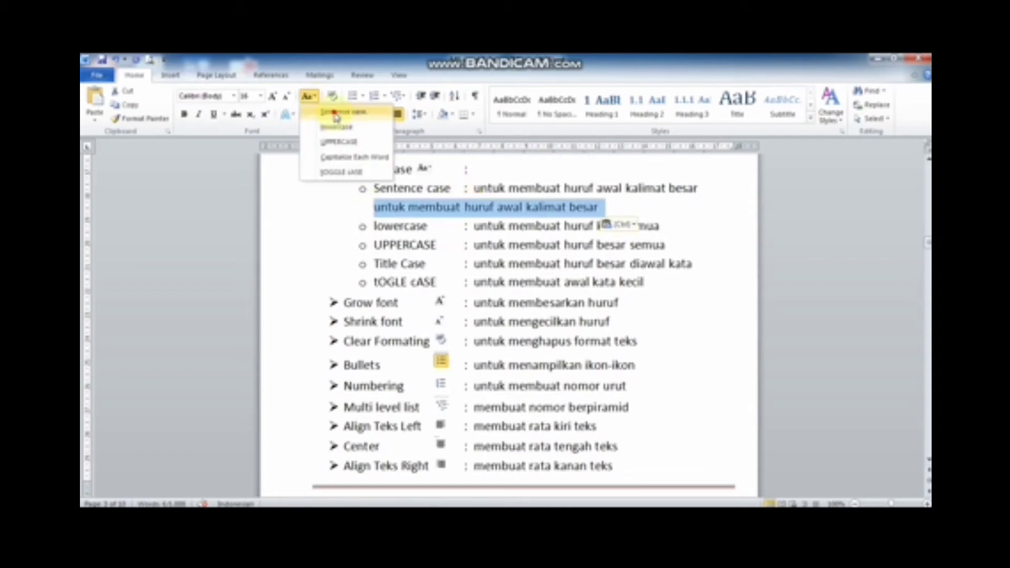
{"action": "left_click", "coordinate": [336, 113]}
{"action": "left_click", "coordinate": [383, 206]}
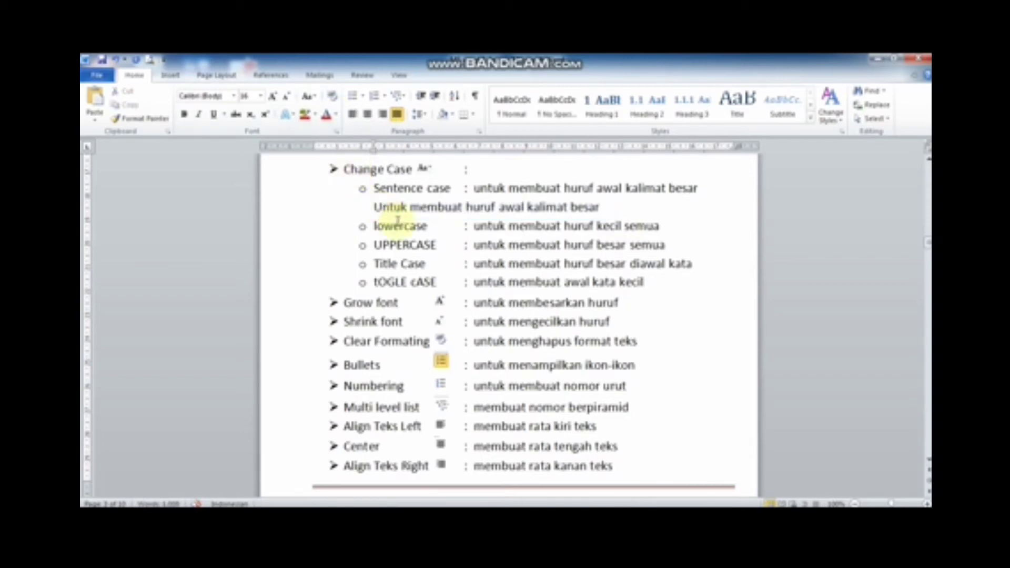
Convert the UPPERCASE entry's description "untuk membuat huruf besar semua" to uppercase with Change Case
{"action": "left_click", "coordinate": [491, 223]}
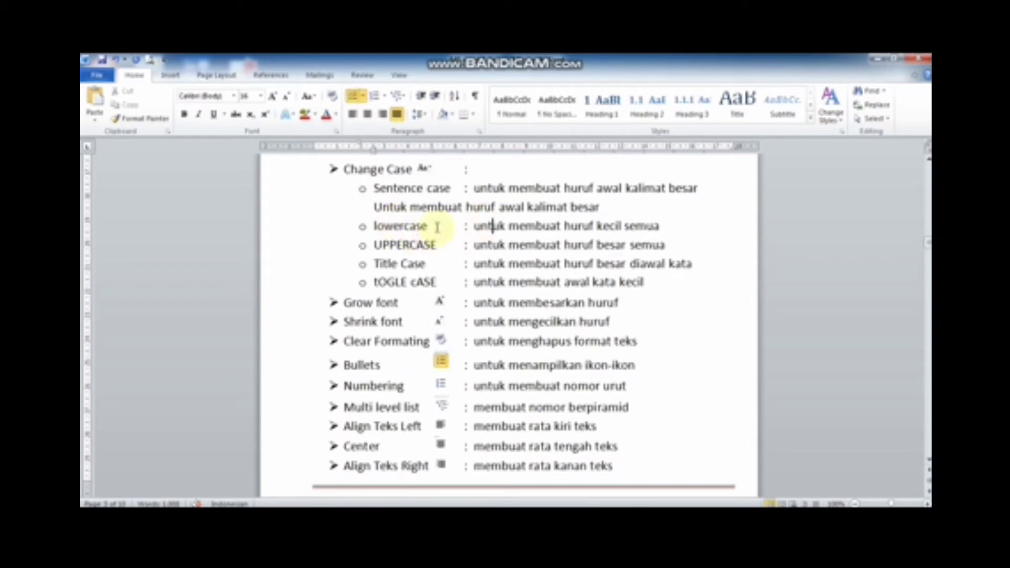
{"action": "left_click", "coordinate": [475, 245]}
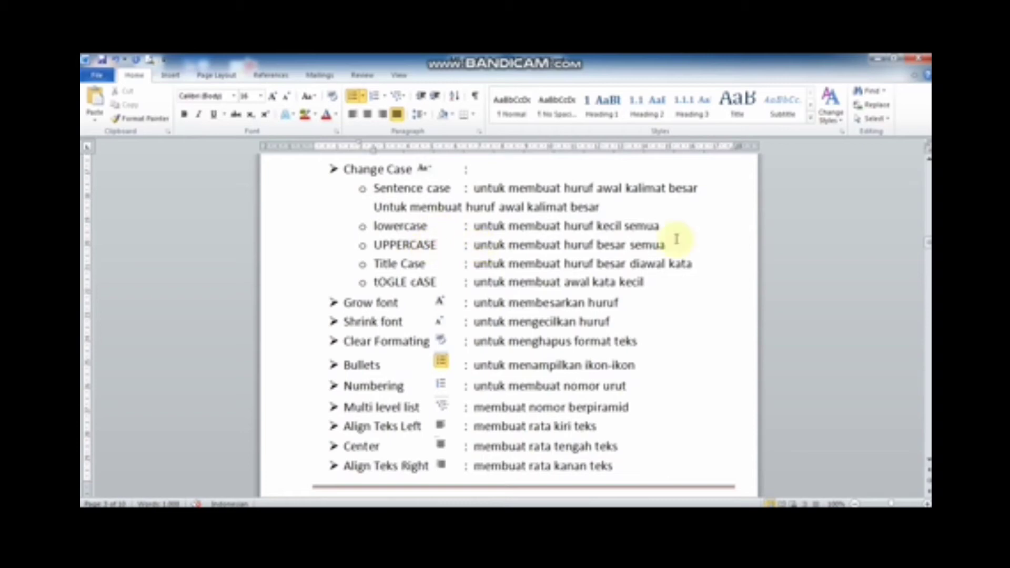
{"action": "left_click_drag", "start_coordinate": [676, 239], "coordinate": [481, 248]}
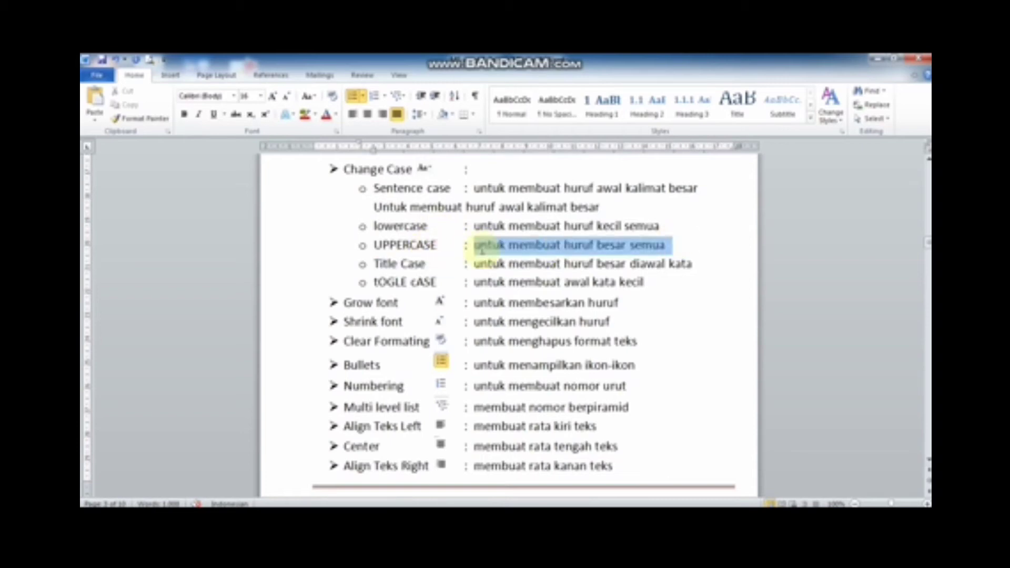
{"action": "left_click", "coordinate": [314, 97]}
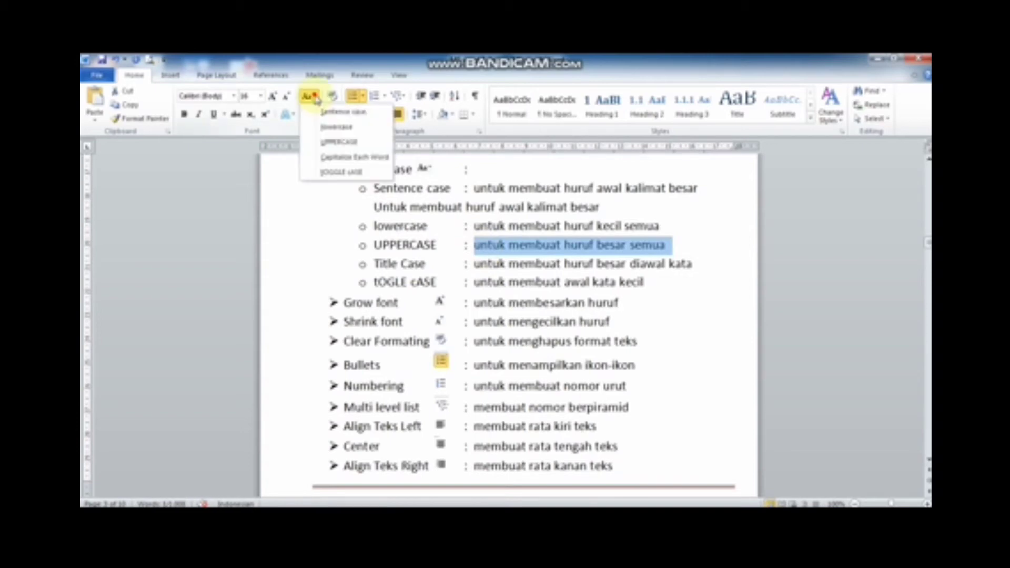
{"action": "left_click", "coordinate": [340, 142]}
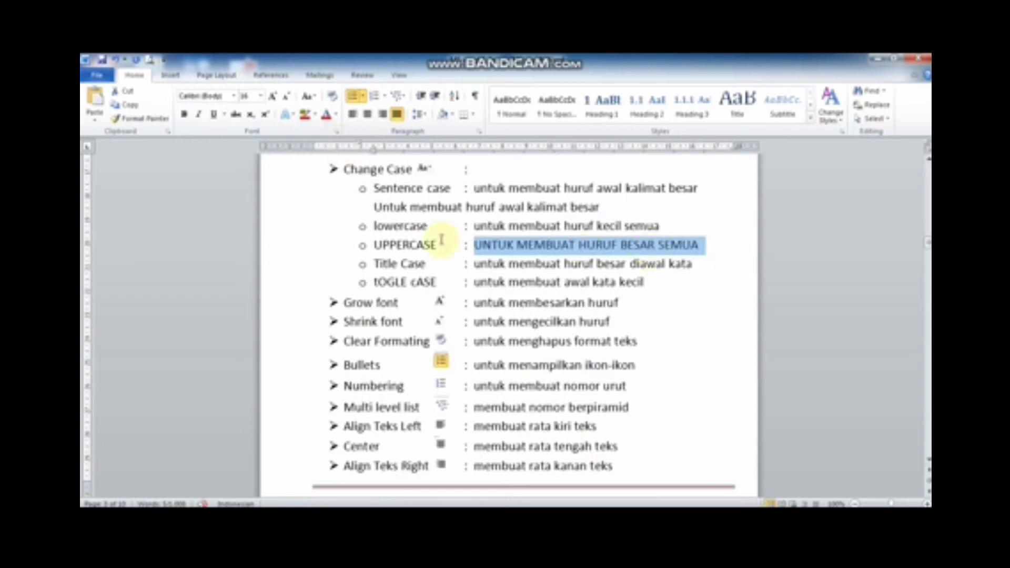
Replace the lowercase entry's description with "UNTUK MEMBUAT HURUF BESAR SEMUA" and remove the extra bullet line below it
{"action": "left_click_drag", "start_coordinate": [664, 225], "coordinate": [488, 227]}
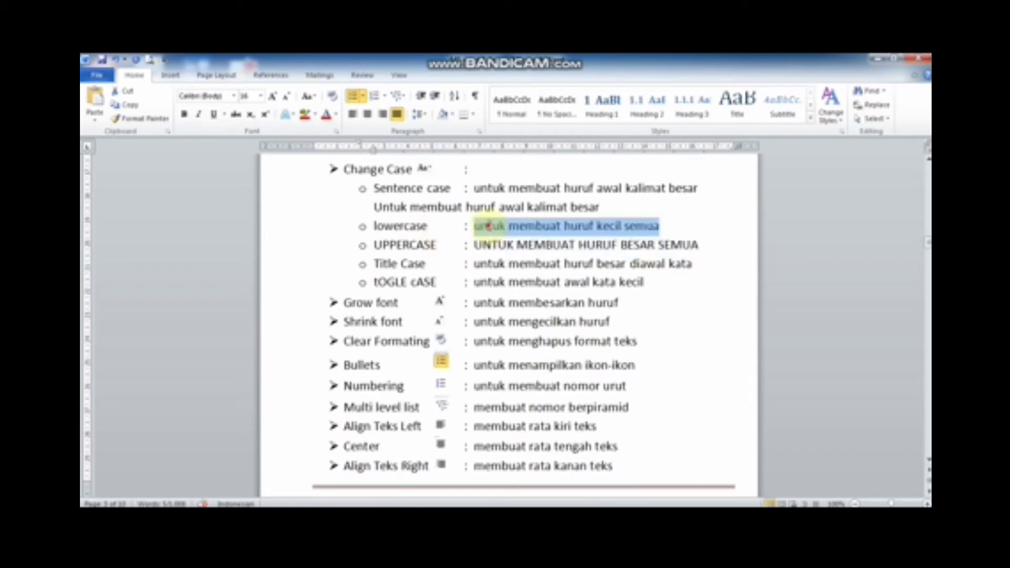
{"action": "type", "text": "UNTUK MEMBUAT HURUF BESAR SEMUA"}
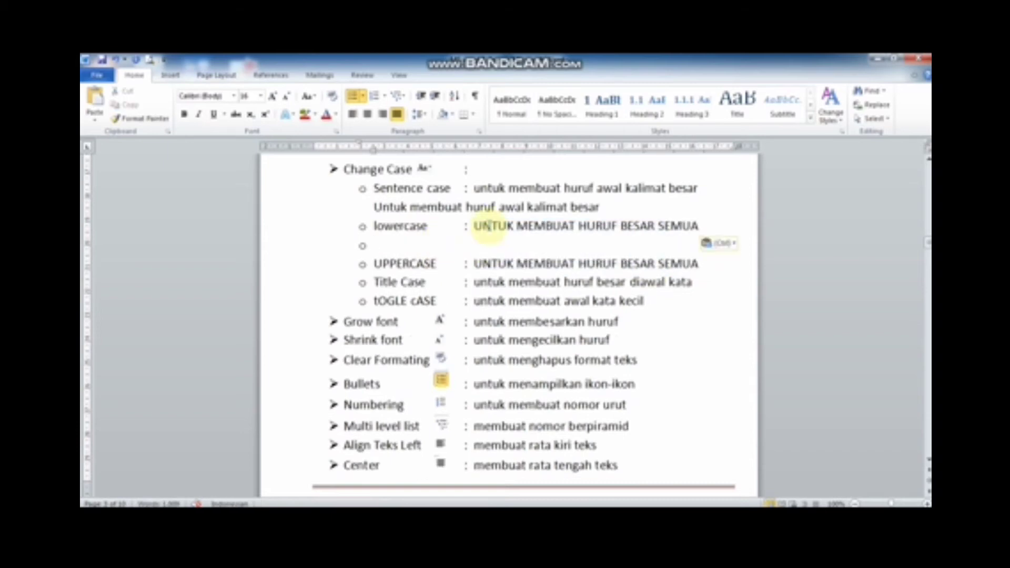
{"action": "key", "text": "Return"}
{"action": "key", "text": "Return"}
{"action": "key", "text": "BackSpace"}
{"action": "key", "text": "BackSpace"}
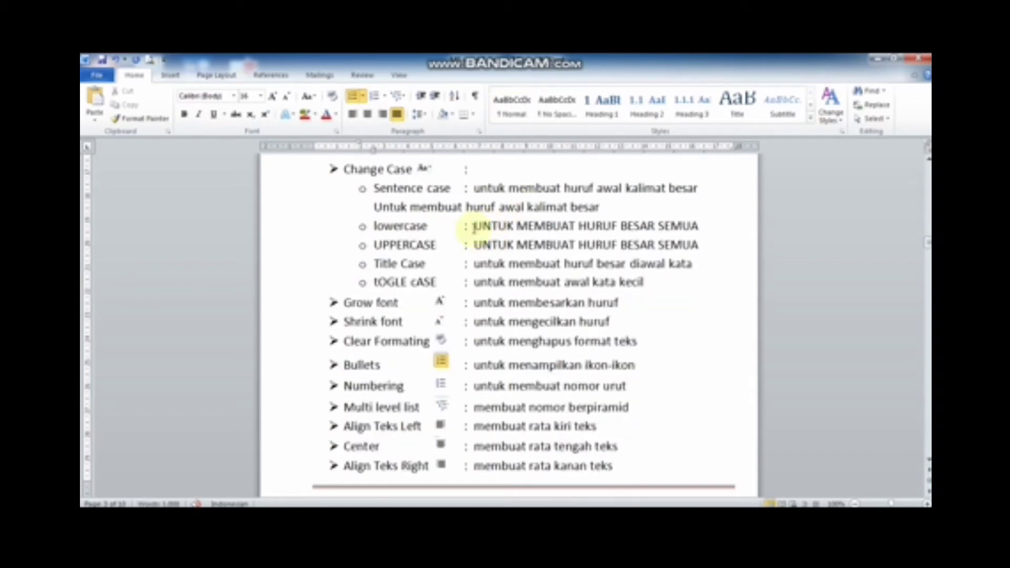
Convert the lowercase entry's description to lowercase with Change Case
{"action": "left_click_drag", "start_coordinate": [474, 226], "coordinate": [699, 226]}
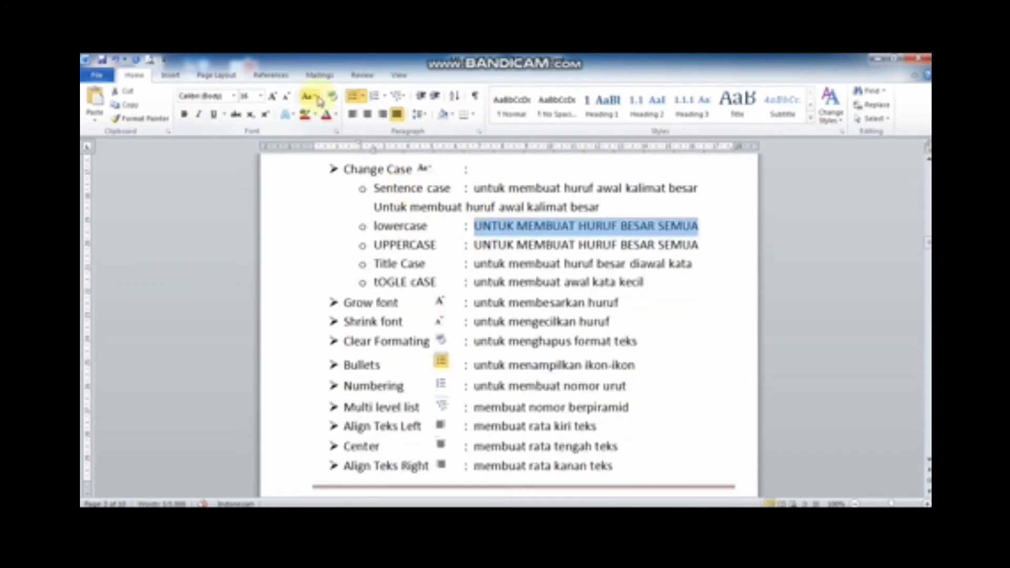
{"action": "left_click", "coordinate": [319, 99]}
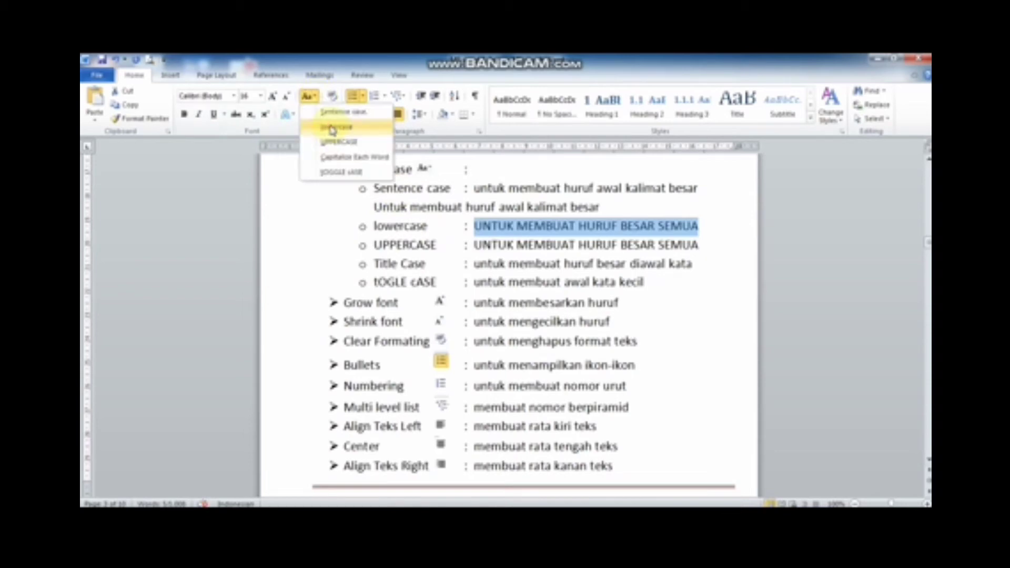
{"action": "left_click", "coordinate": [332, 129]}
Apply Capitalize Each Word to the Title Case entry's description "untuk membuat huruf besar diawal kata"
{"action": "left_click", "coordinate": [518, 264]}
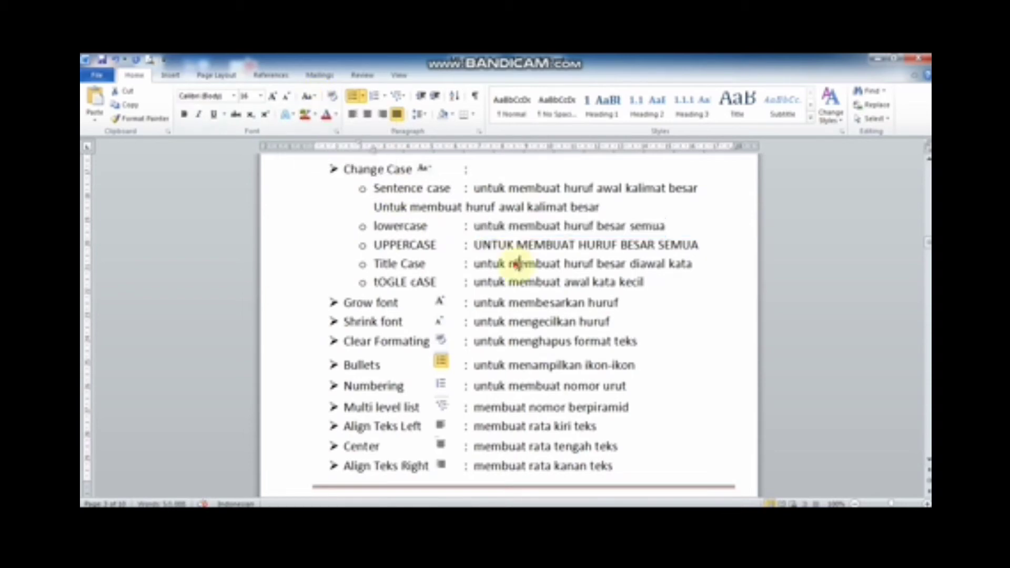
{"action": "left_click", "coordinate": [694, 265]}
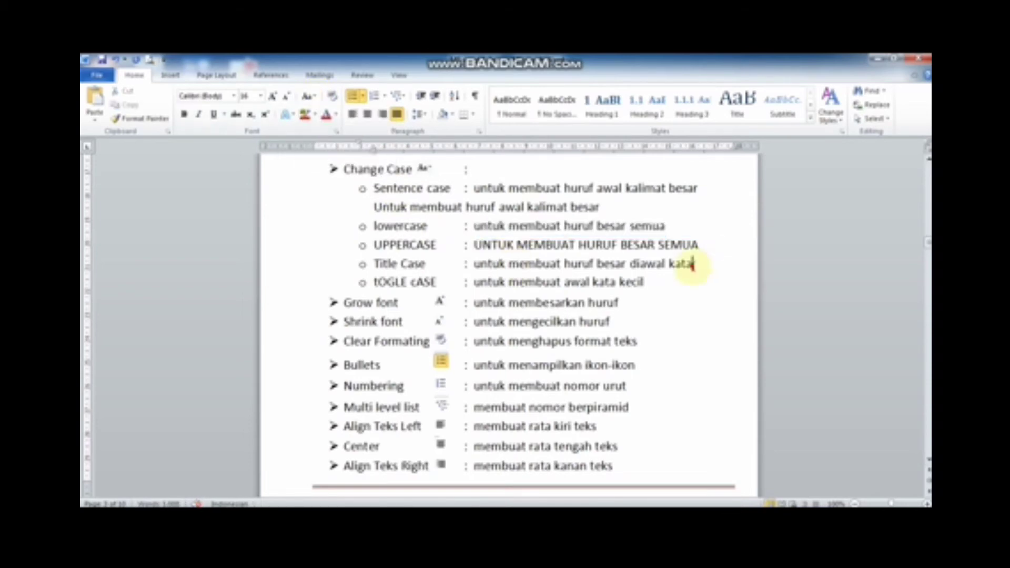
{"action": "left_click_drag", "start_coordinate": [693, 264], "coordinate": [490, 267]}
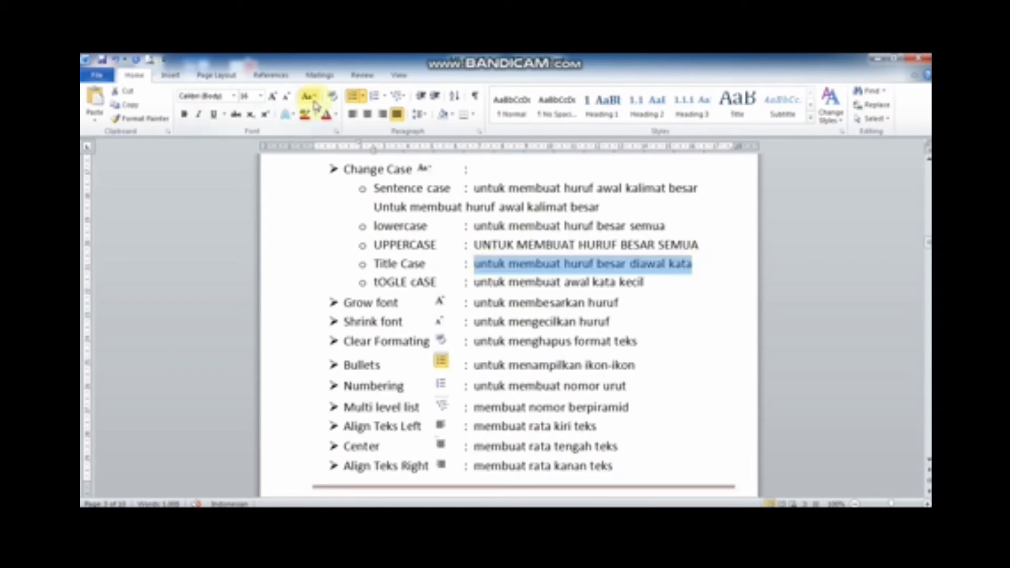
{"action": "left_click", "coordinate": [313, 97]}
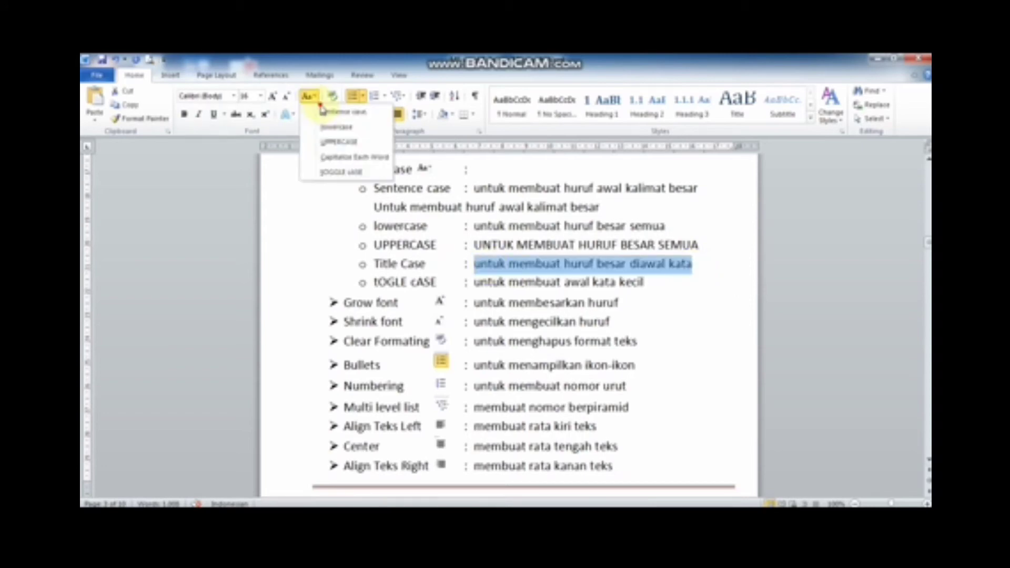
{"action": "left_click", "coordinate": [342, 160]}
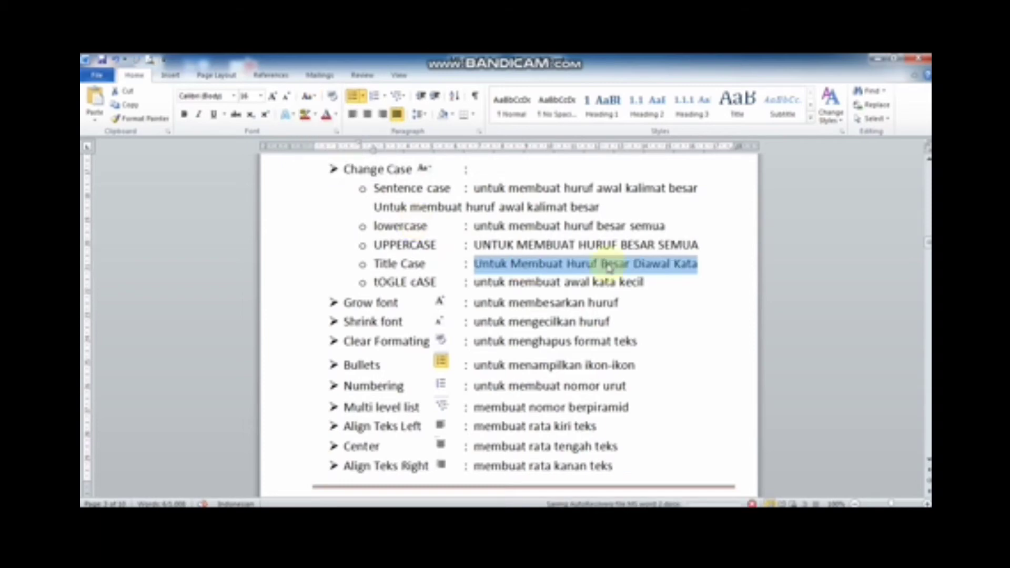
{"action": "left_click", "coordinate": [627, 264]}
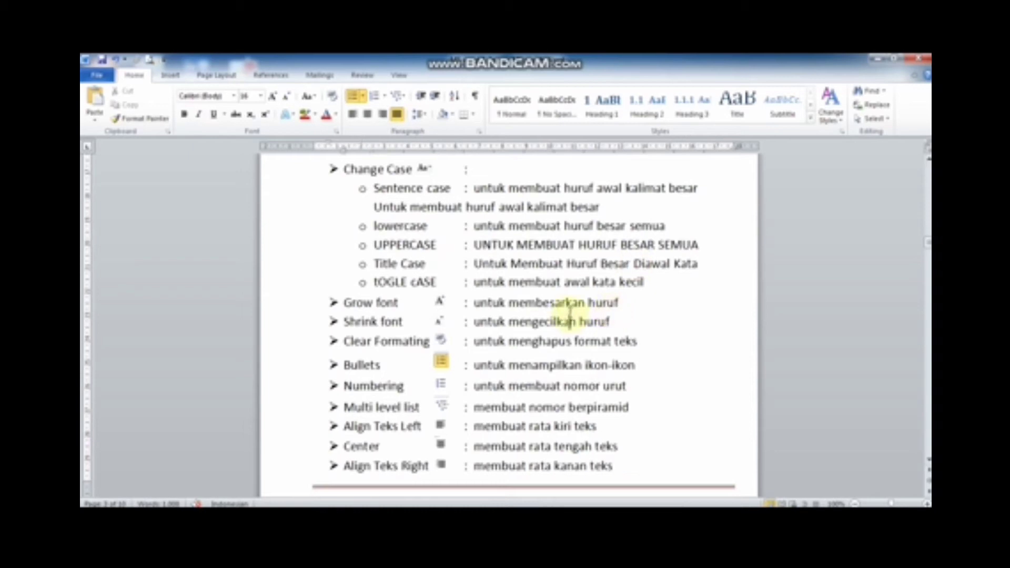
{"action": "left_click", "coordinate": [570, 318]}
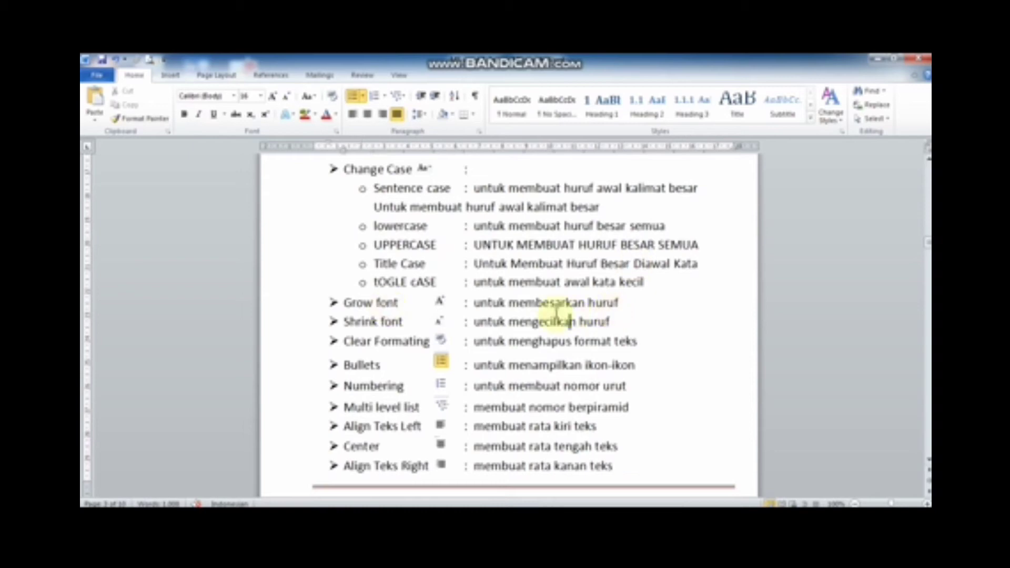
Enlarge the Grow font entry's description to size 18 and reduce the Shrink font entry's description to size 12
{"action": "left_click_drag", "start_coordinate": [618, 302], "coordinate": [498, 304]}
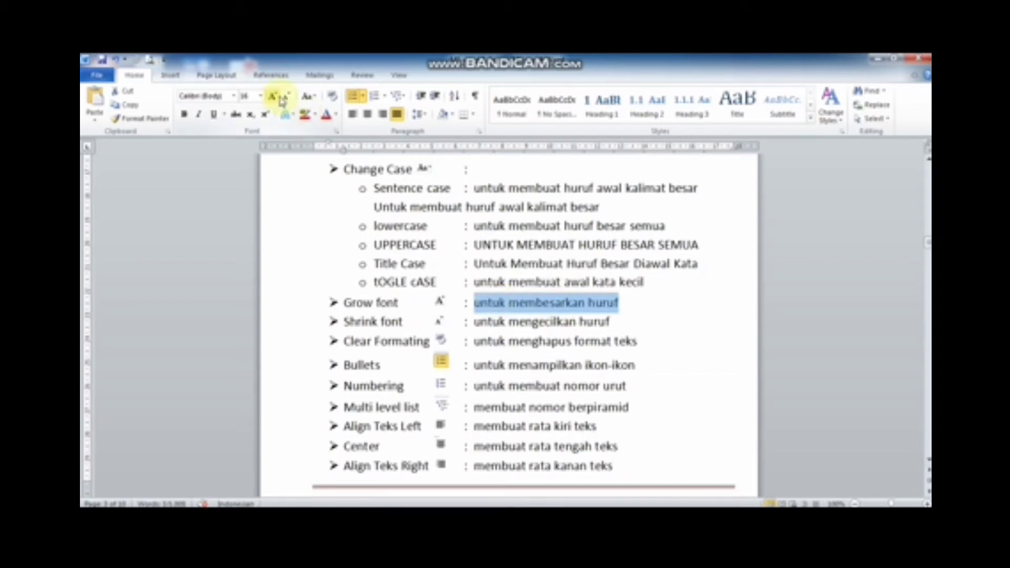
{"action": "left_click", "coordinate": [276, 97]}
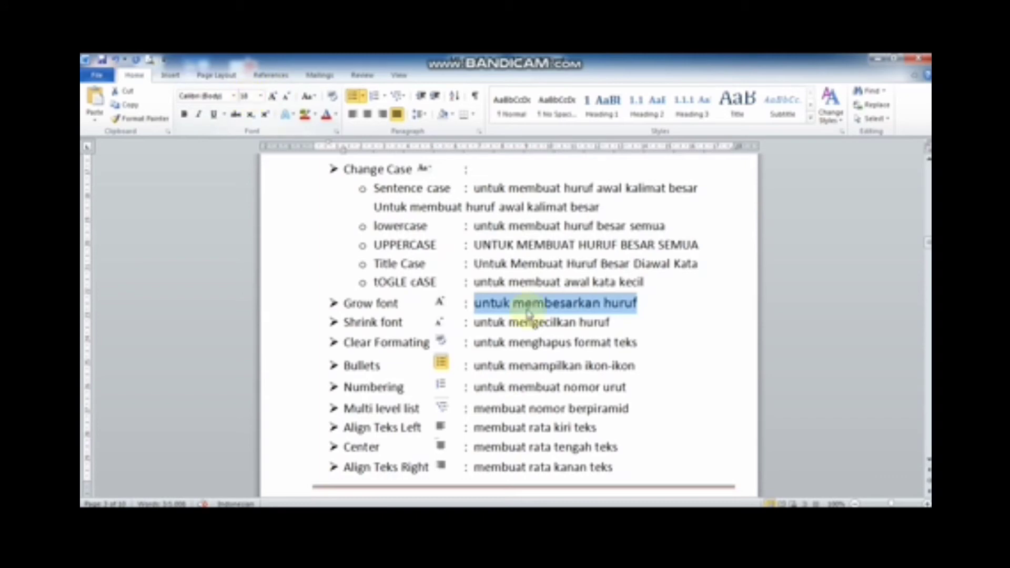
{"action": "left_click", "coordinate": [603, 324]}
{"action": "left_click_drag", "start_coordinate": [603, 326], "coordinate": [481, 329]}
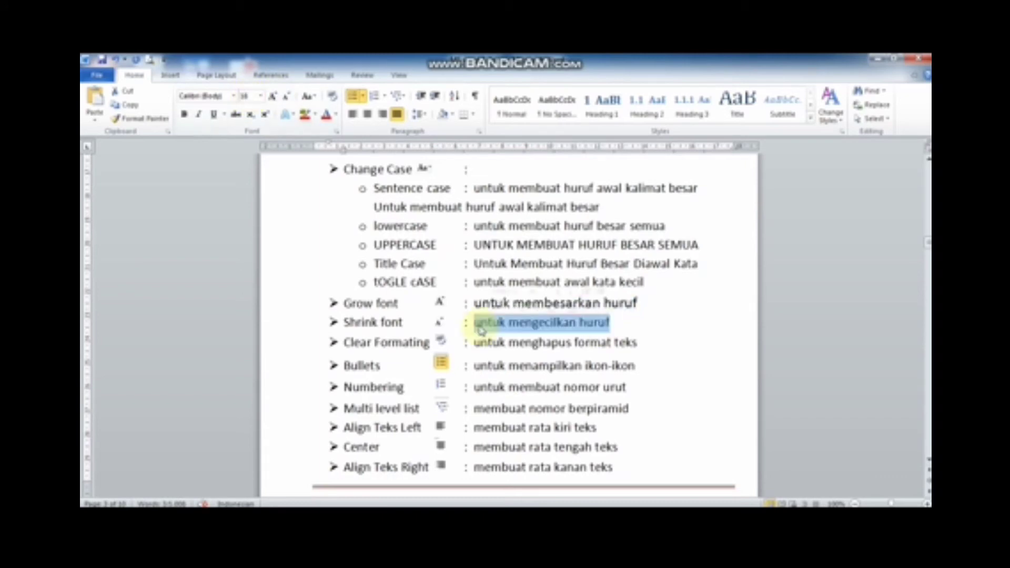
{"action": "left_click", "coordinate": [288, 97]}
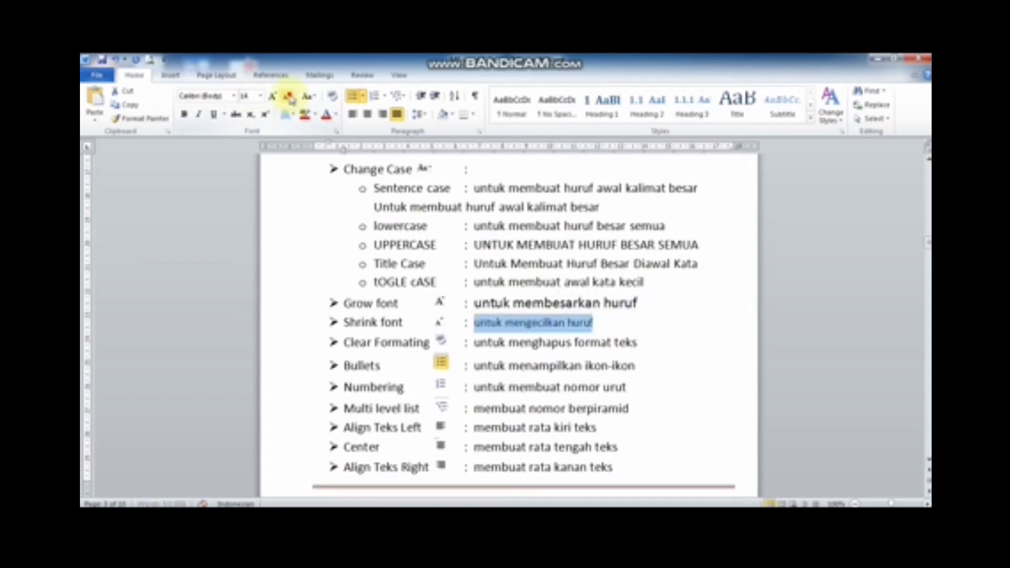
{"action": "left_click", "coordinate": [290, 98]}
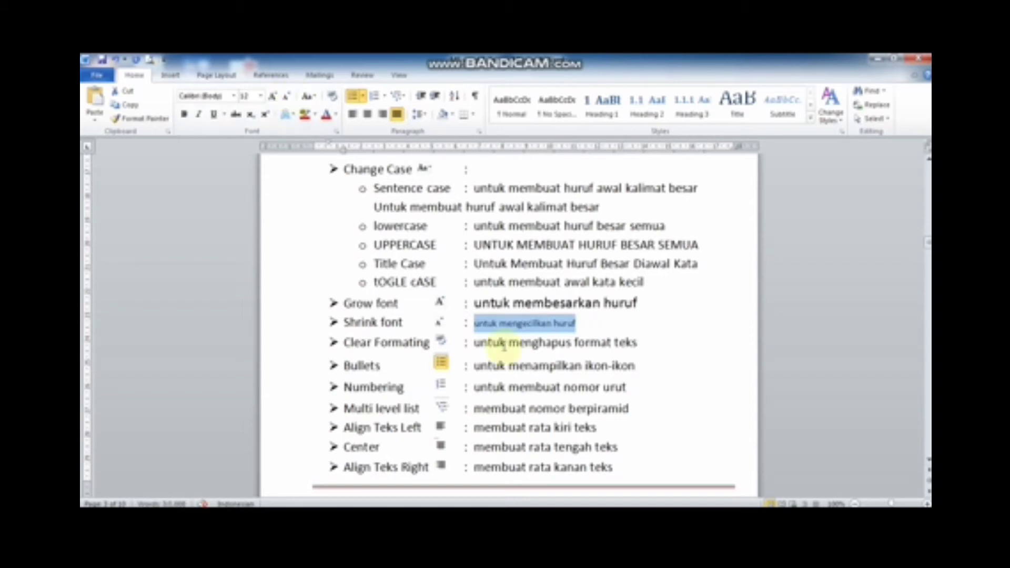
Display the available bullet styles for the Bullets entry's description "untuk menampilkan ikon-ikon"
{"action": "left_click", "coordinate": [591, 349]}
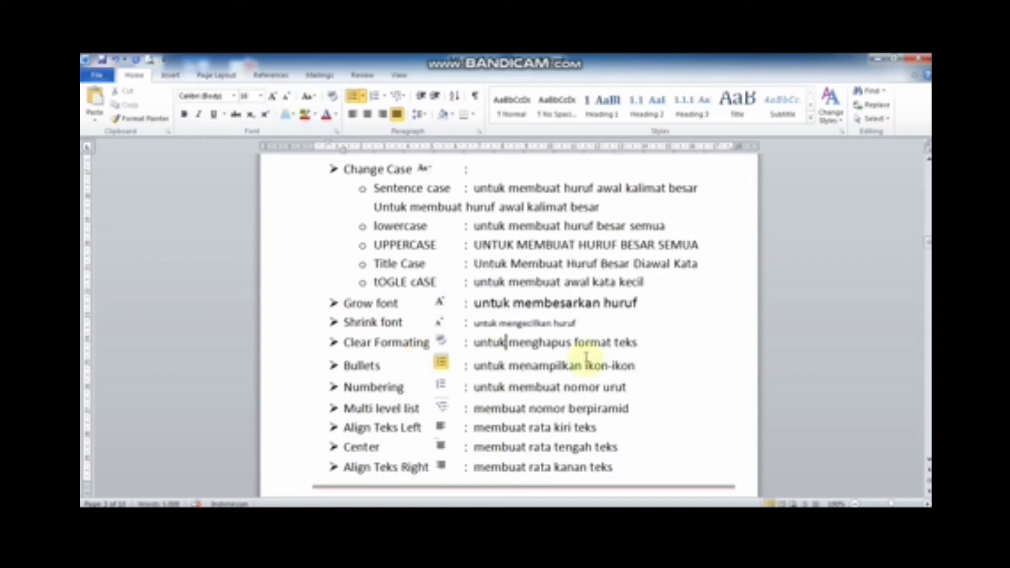
{"action": "left_click", "coordinate": [639, 365]}
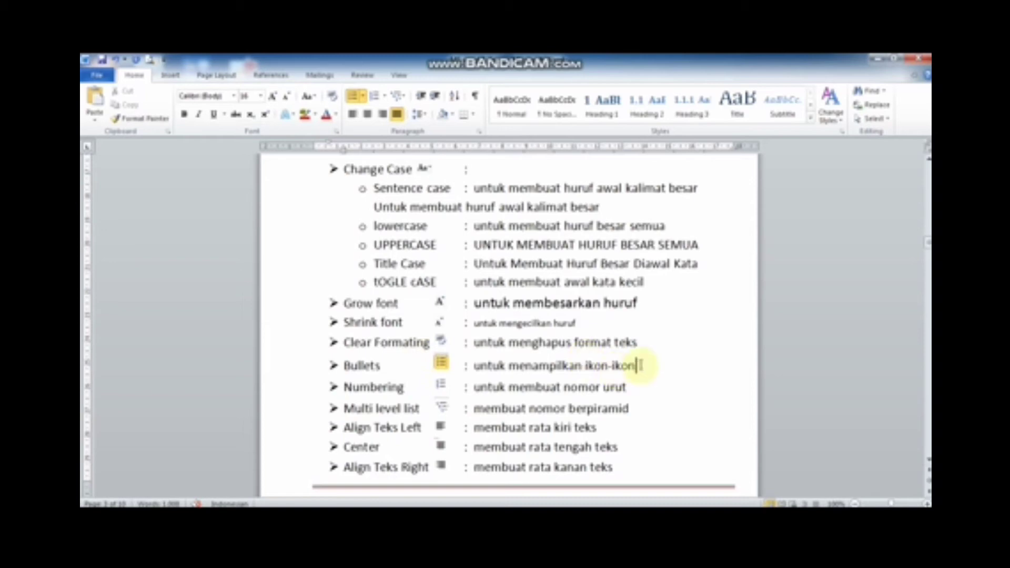
{"action": "left_click", "coordinate": [475, 366], "text": "shift"}
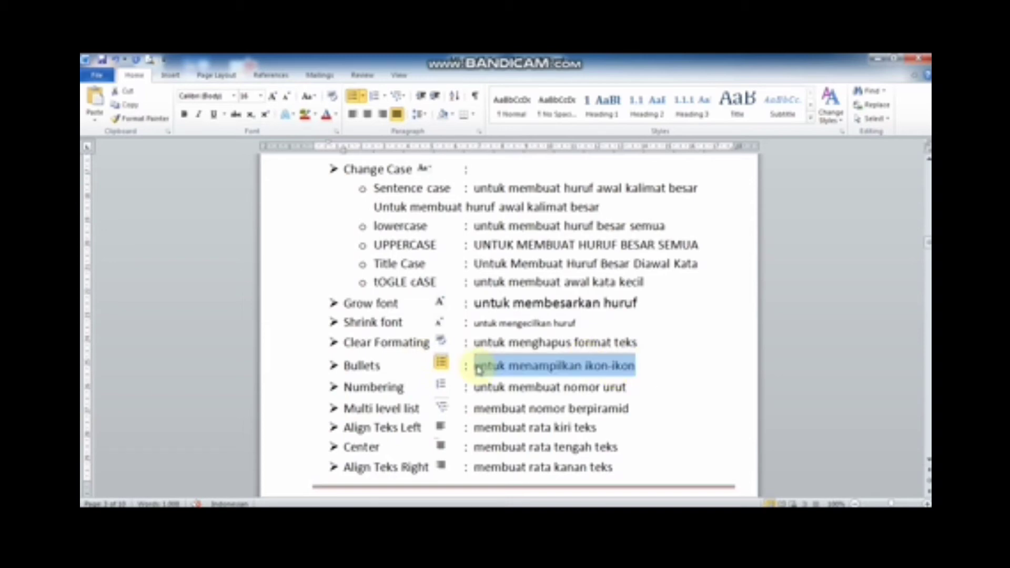
{"action": "left_click", "coordinate": [363, 97]}
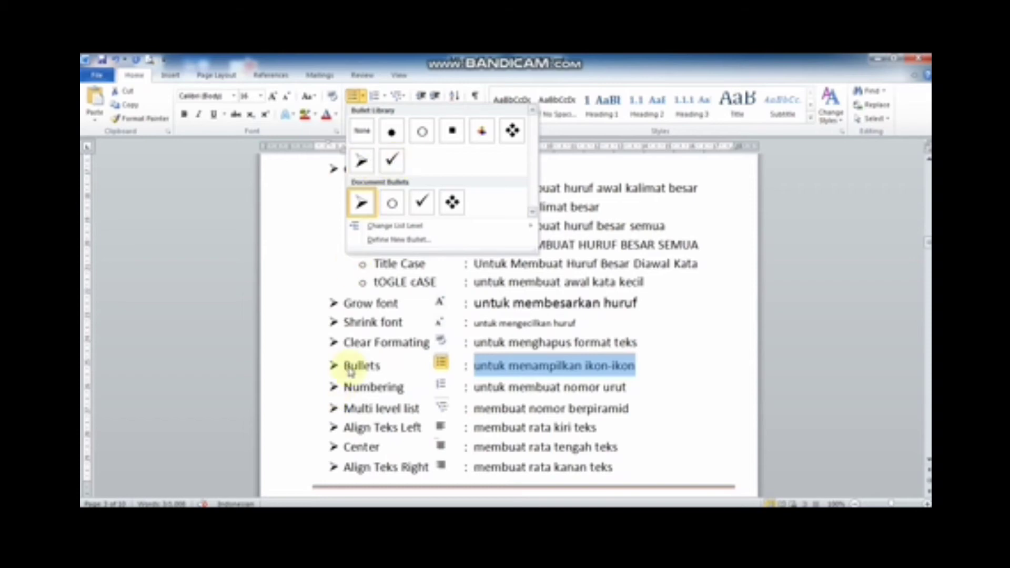
{"action": "left_click", "coordinate": [367, 173]}
Review the Numbering, Multi level list, Align Teks Left, Center and Align Teks Right entries and their descriptions
{"action": "left_click", "coordinate": [406, 388]}
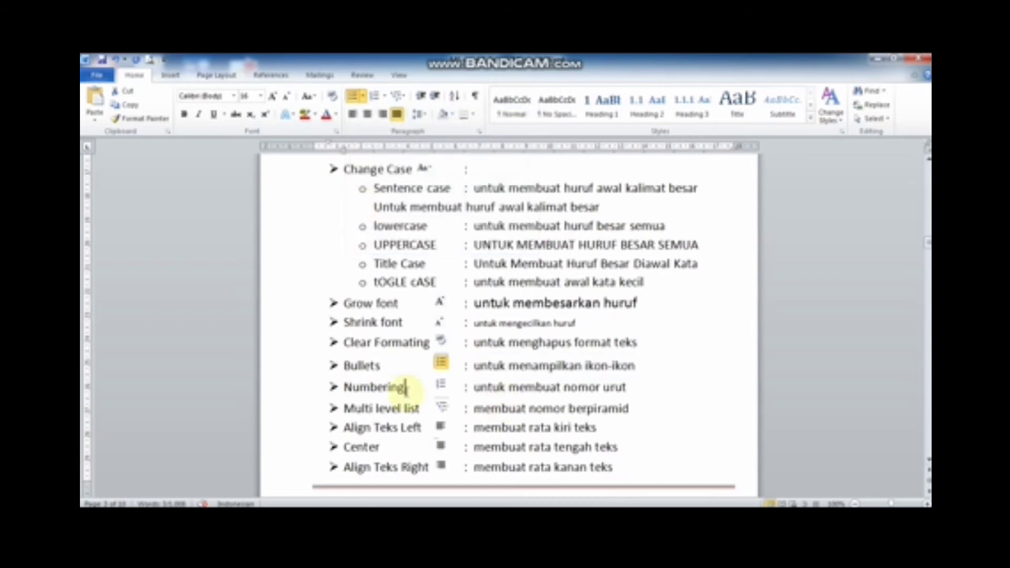
{"action": "left_click_drag", "start_coordinate": [406, 387], "coordinate": [352, 388]}
{"action": "left_click", "coordinate": [589, 387]}
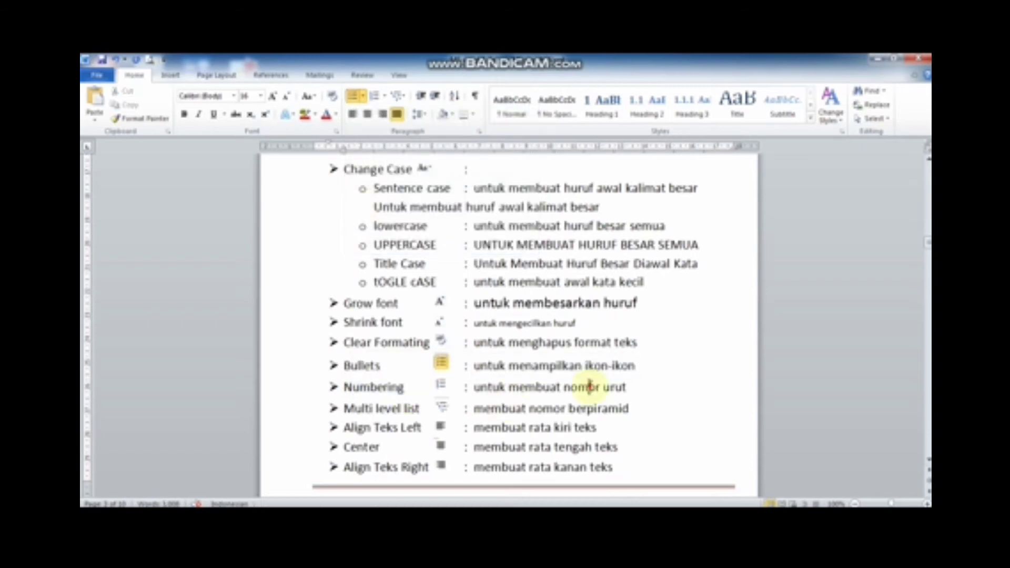
{"action": "left_click", "coordinate": [643, 382]}
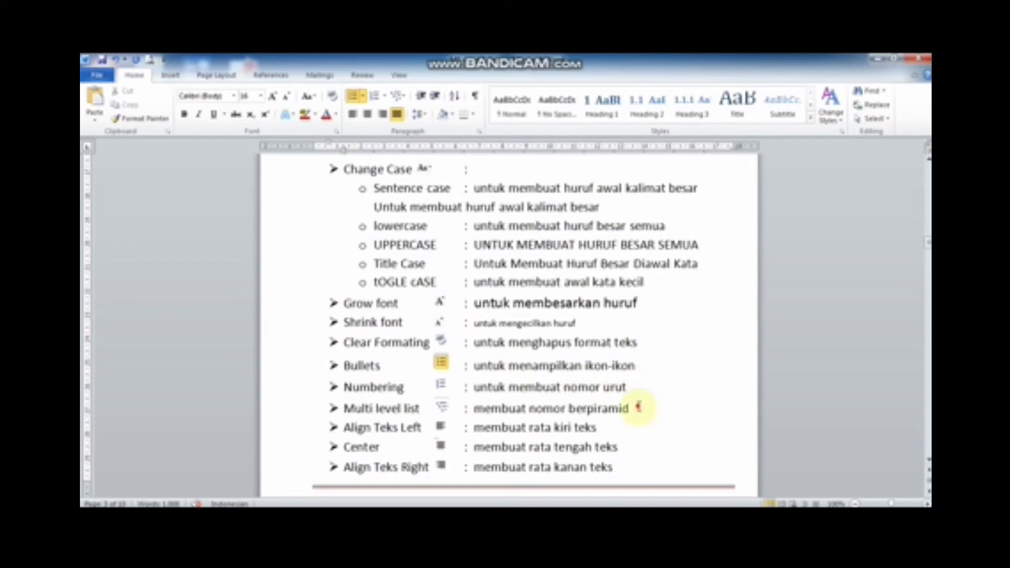
{"action": "scroll", "coordinate": [898, 476], "scroll_direction": "down", "scroll_amount": 1}
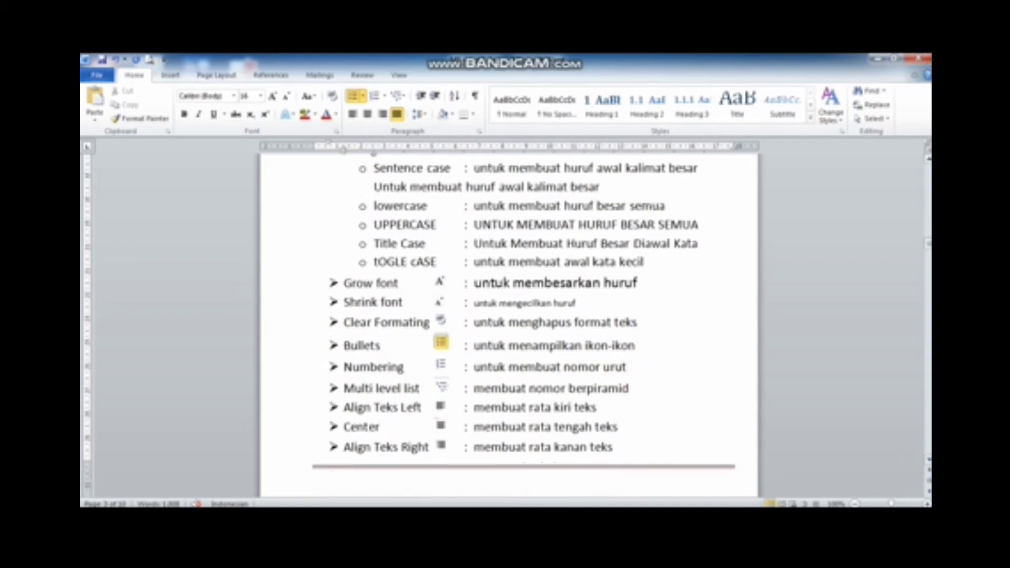
{"action": "scroll", "coordinate": [659, 416], "scroll_direction": "down", "scroll_amount": 1}
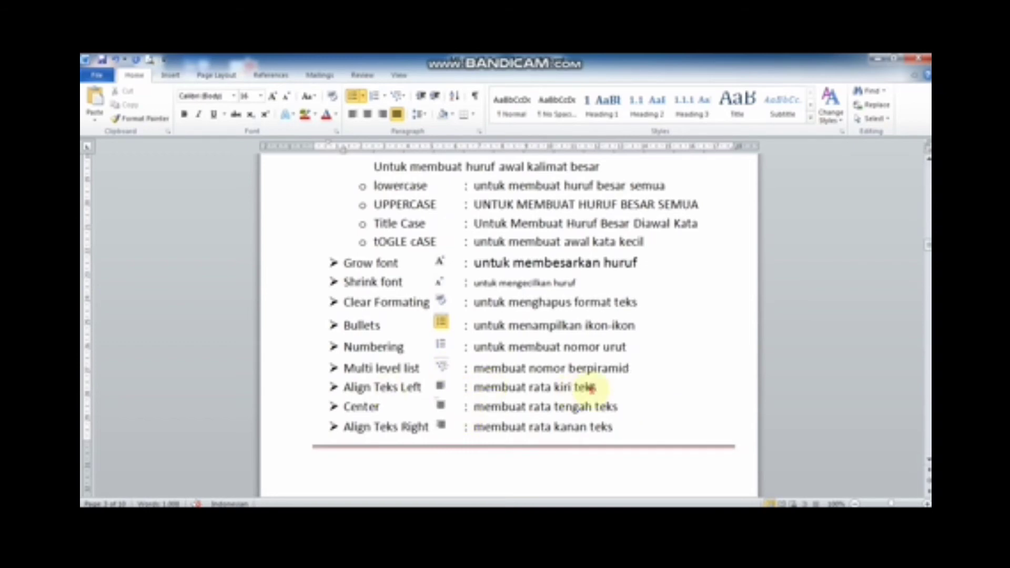
{"action": "left_click_drag", "start_coordinate": [594, 388], "coordinate": [495, 392]}
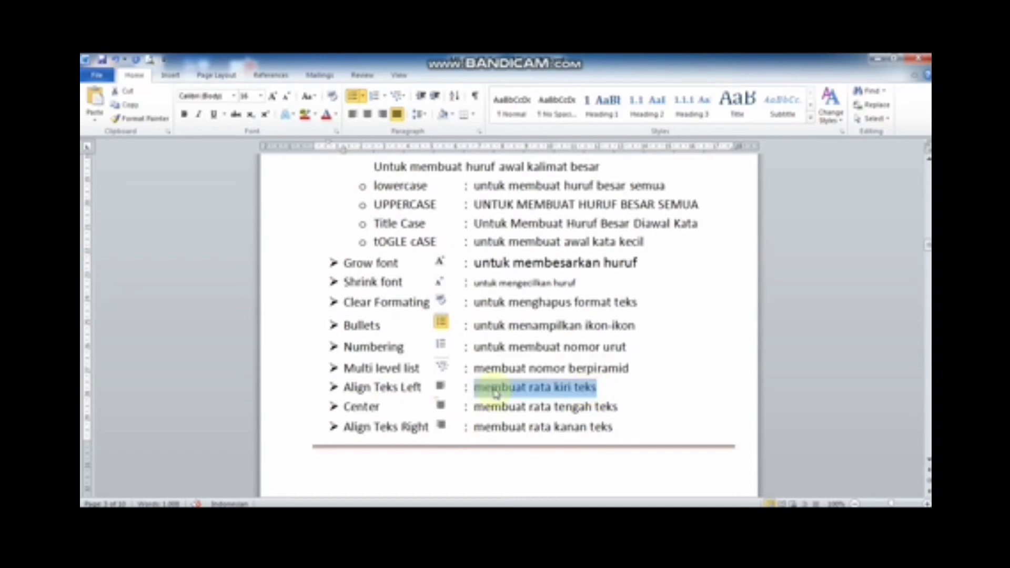
{"action": "left_click", "coordinate": [387, 413]}
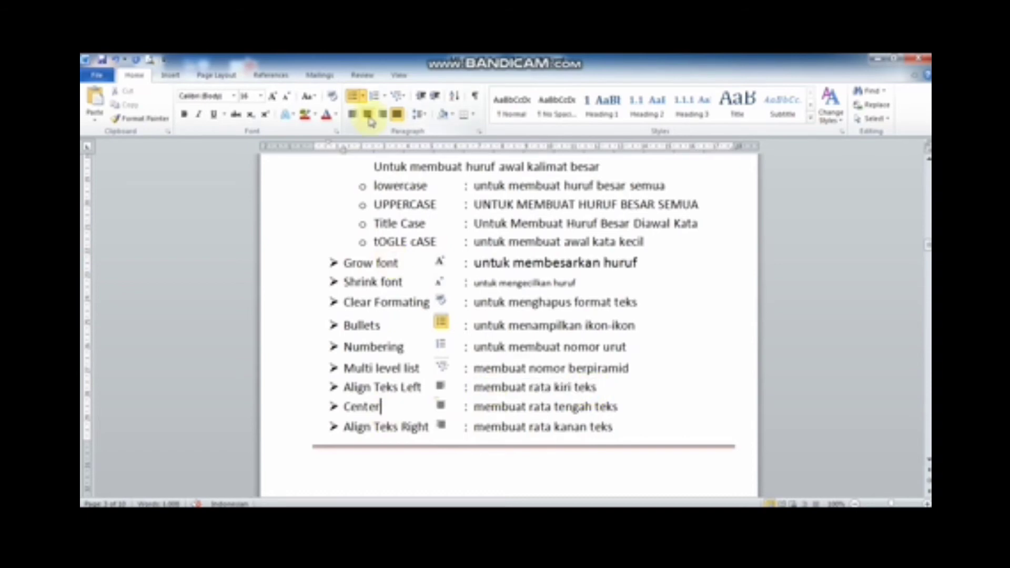
{"action": "left_click", "coordinate": [547, 429]}
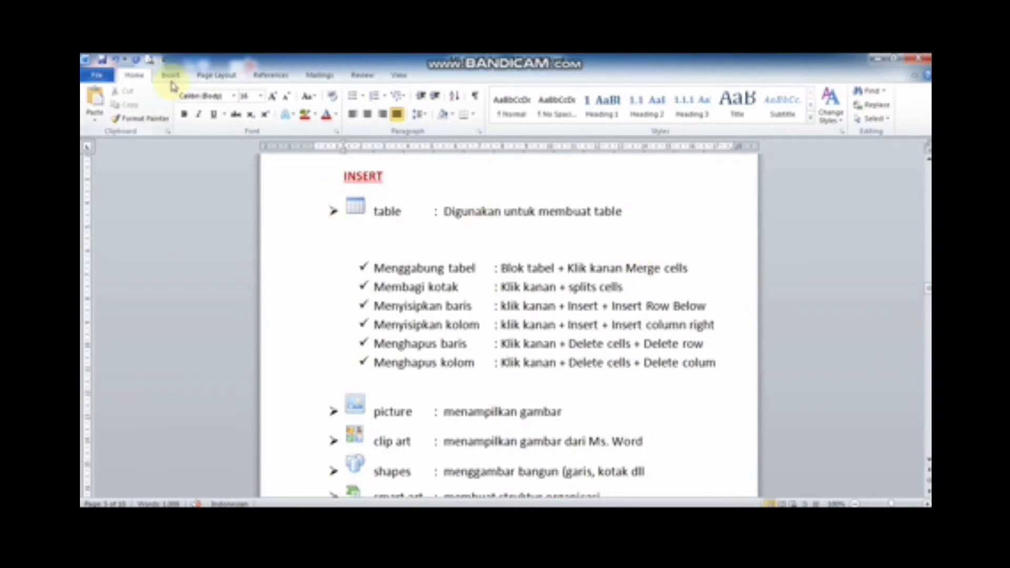
Insert a table with four columns and three rows on the blank line below the "table" entry
{"action": "left_click", "coordinate": [173, 79]}
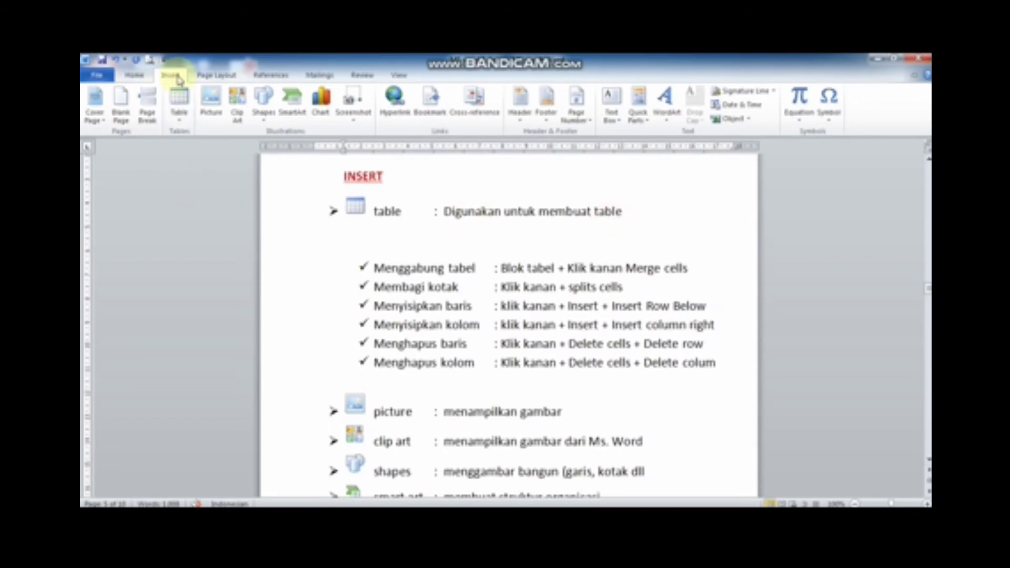
{"action": "left_click", "coordinate": [181, 117]}
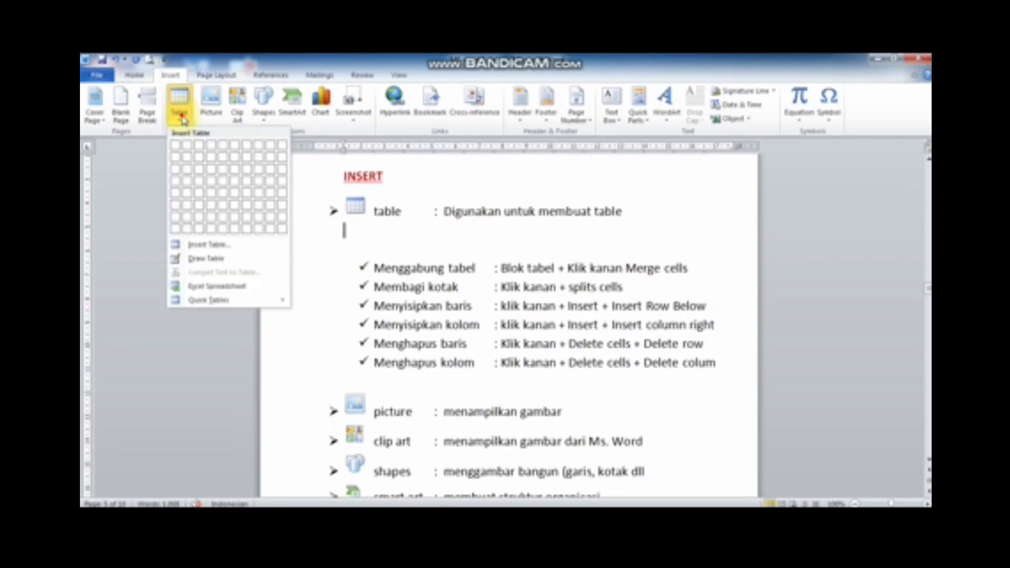
{"action": "left_click", "coordinate": [212, 172]}
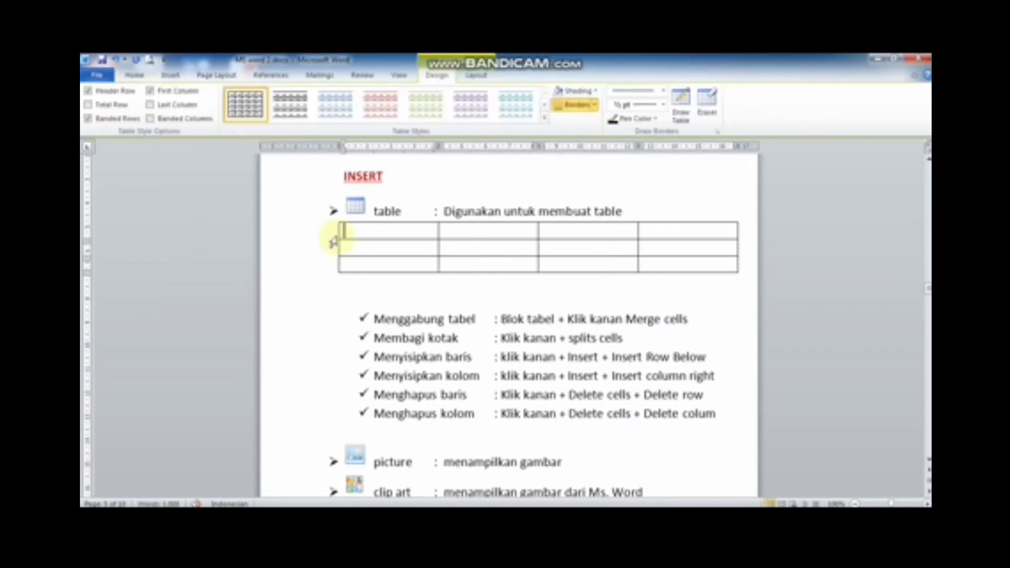
Pull in the table's left and right outer borders and delete the extra blank line below the table
{"action": "left_click_drag", "start_coordinate": [361, 229], "coordinate": [373, 230]}
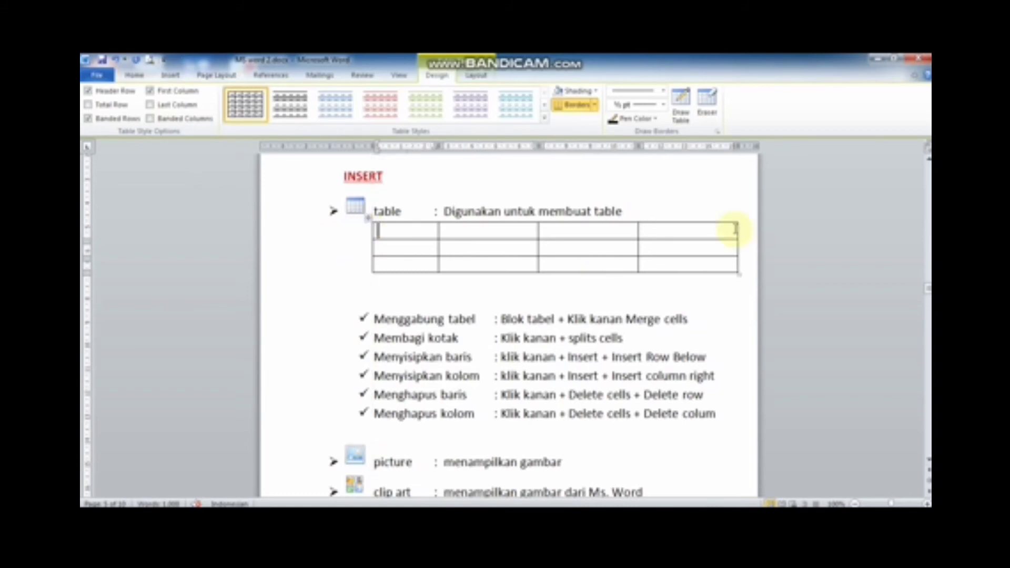
{"action": "left_click_drag", "start_coordinate": [736, 230], "coordinate": [705, 238]}
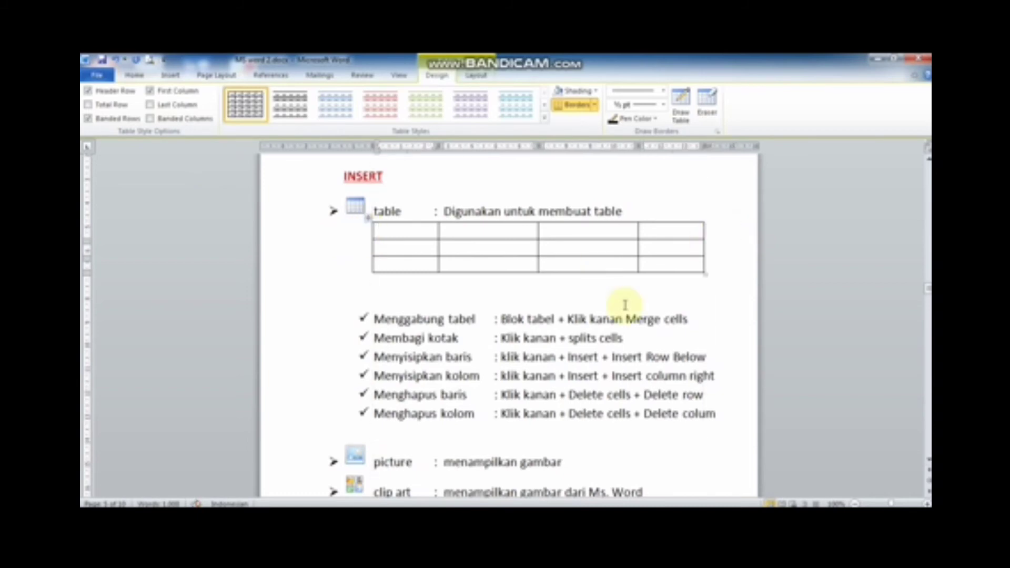
{"action": "left_click", "coordinate": [604, 296]}
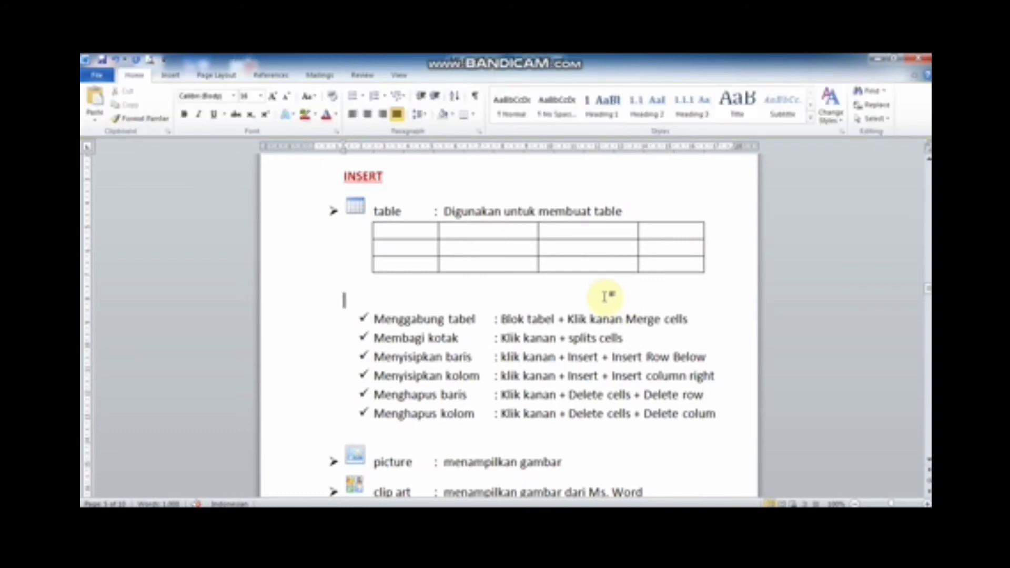
{"action": "key", "text": "Delete"}
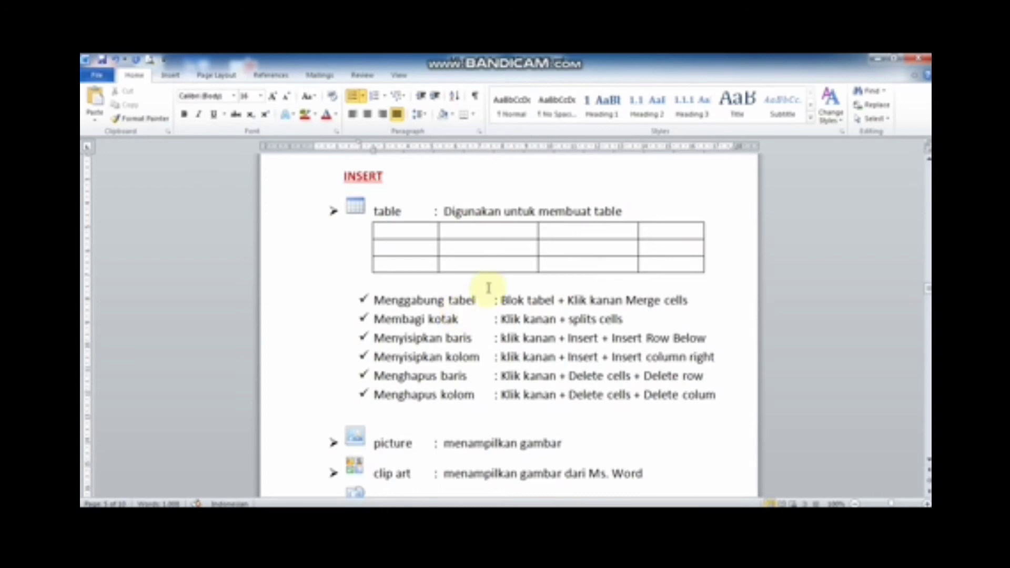
Enter "NILAI" in the third cell of the table's first row and narrow the third column
{"action": "left_click", "coordinate": [578, 231]}
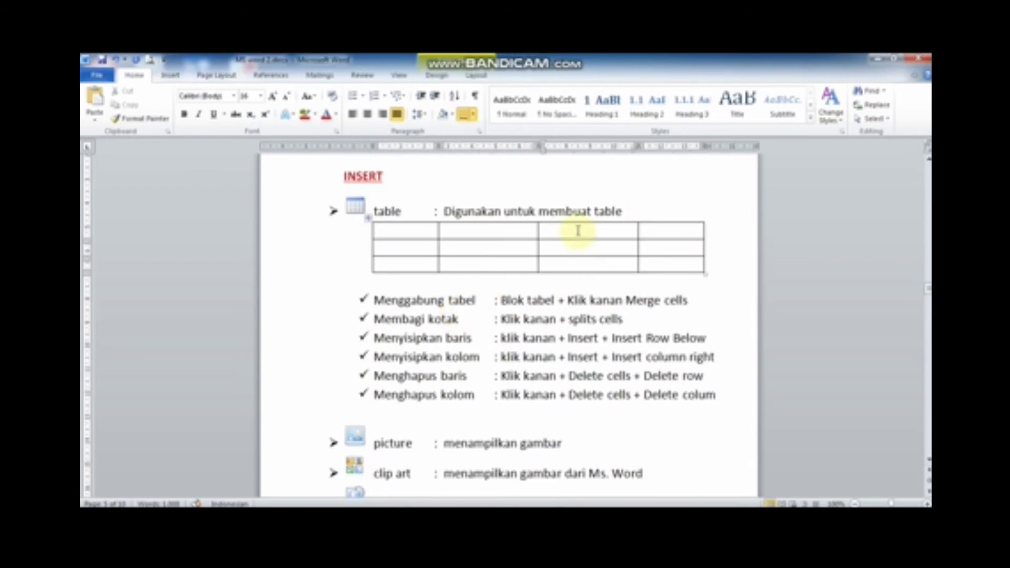
{"action": "type", "text": "NILAI"}
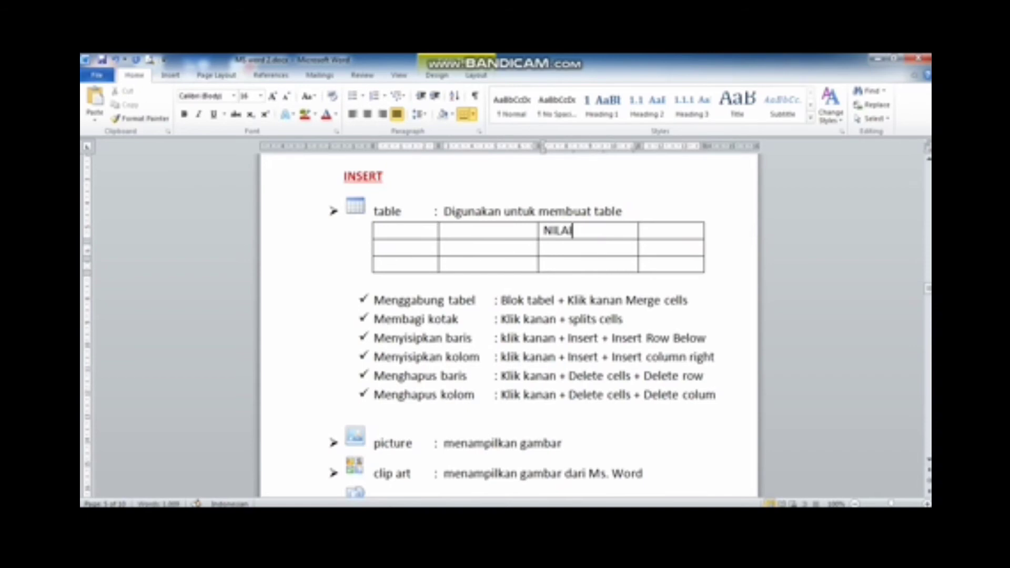
{"action": "left_click_drag", "start_coordinate": [637, 251], "coordinate": [621, 251]}
Merge the NILAI cell with the empty cell to its right and center its text
{"action": "left_click", "coordinate": [628, 236]}
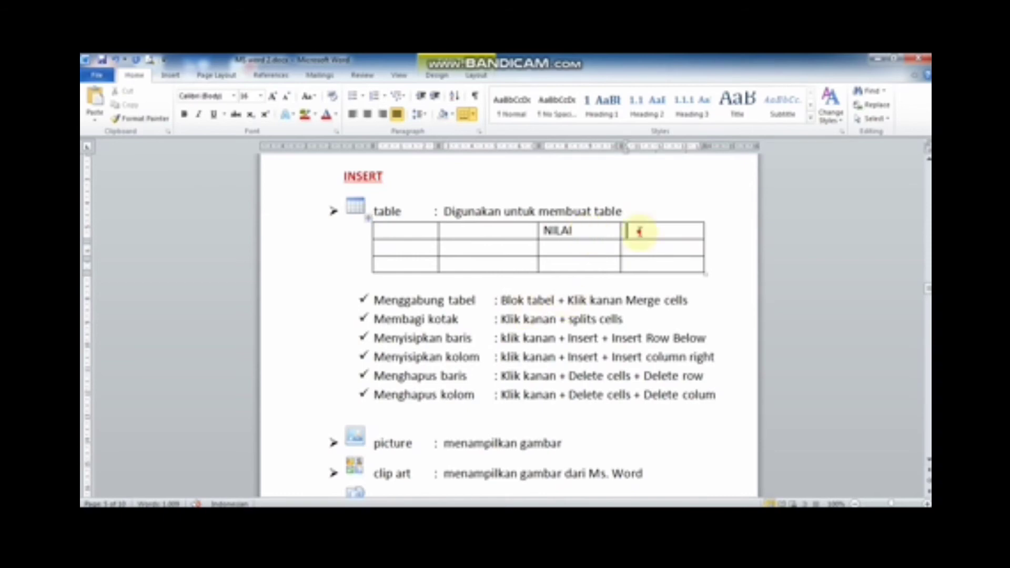
{"action": "left_click_drag", "start_coordinate": [639, 231], "coordinate": [596, 239]}
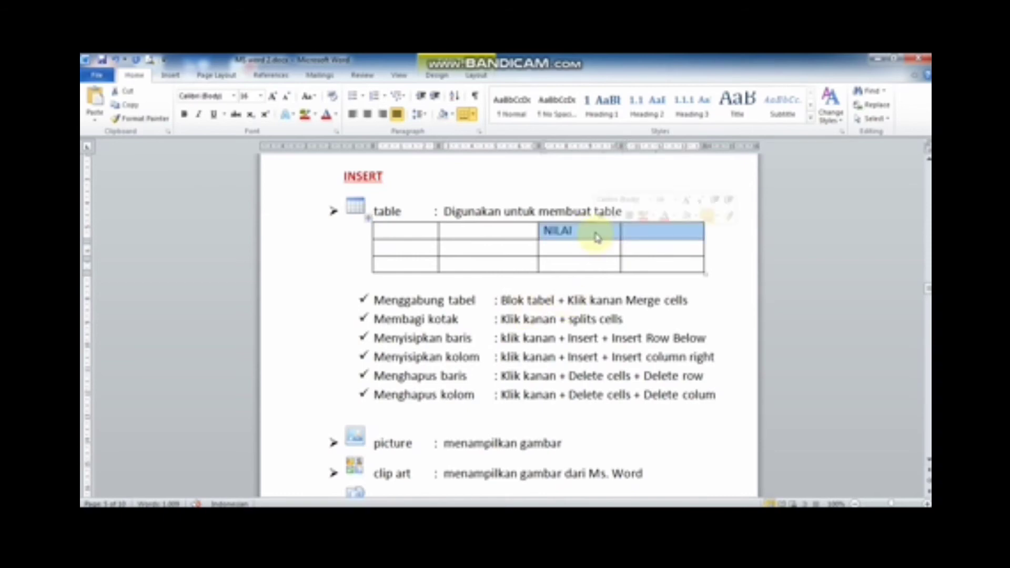
{"action": "right_click", "coordinate": [597, 238]}
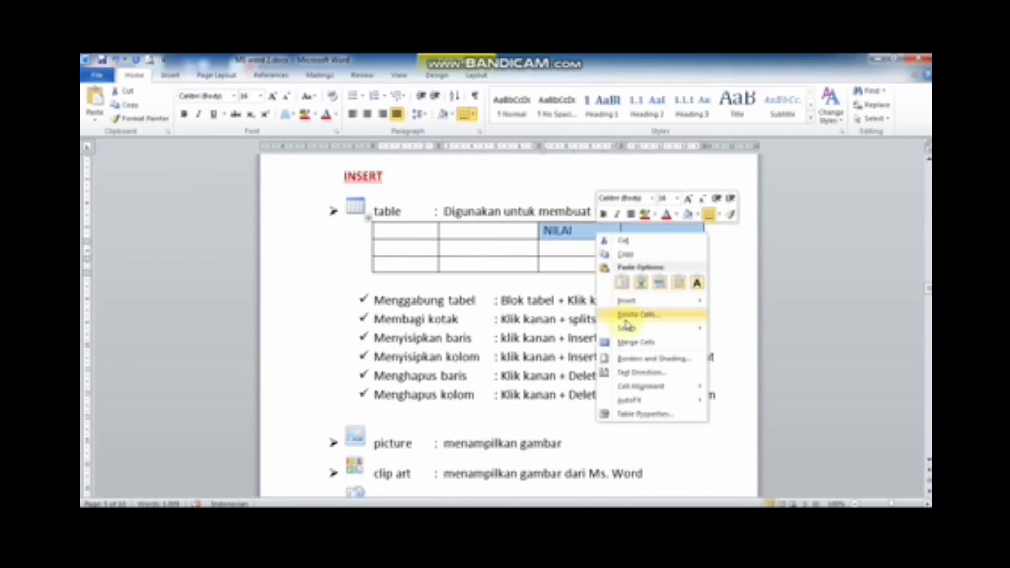
{"action": "left_click", "coordinate": [632, 344]}
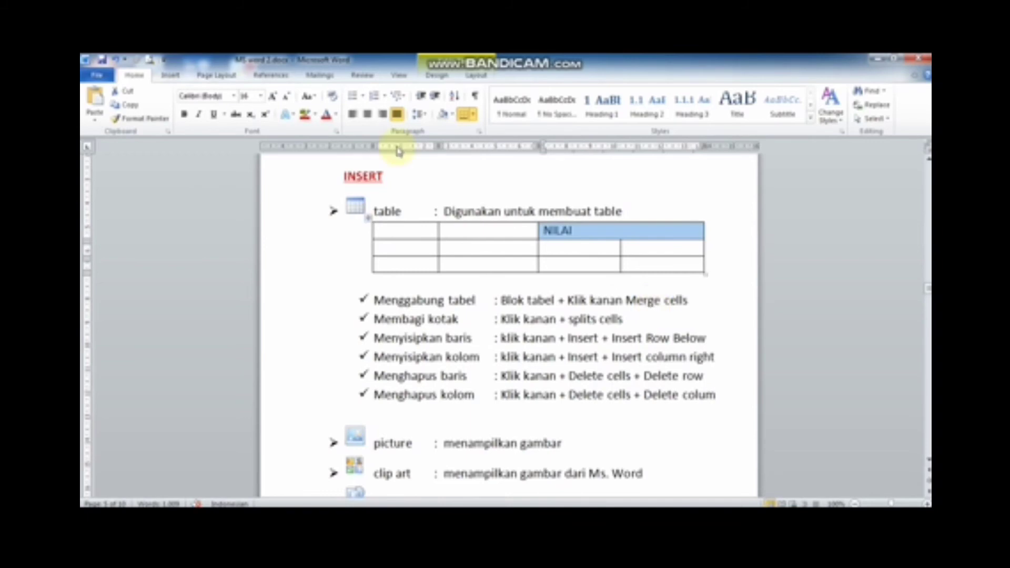
{"action": "left_click", "coordinate": [367, 114]}
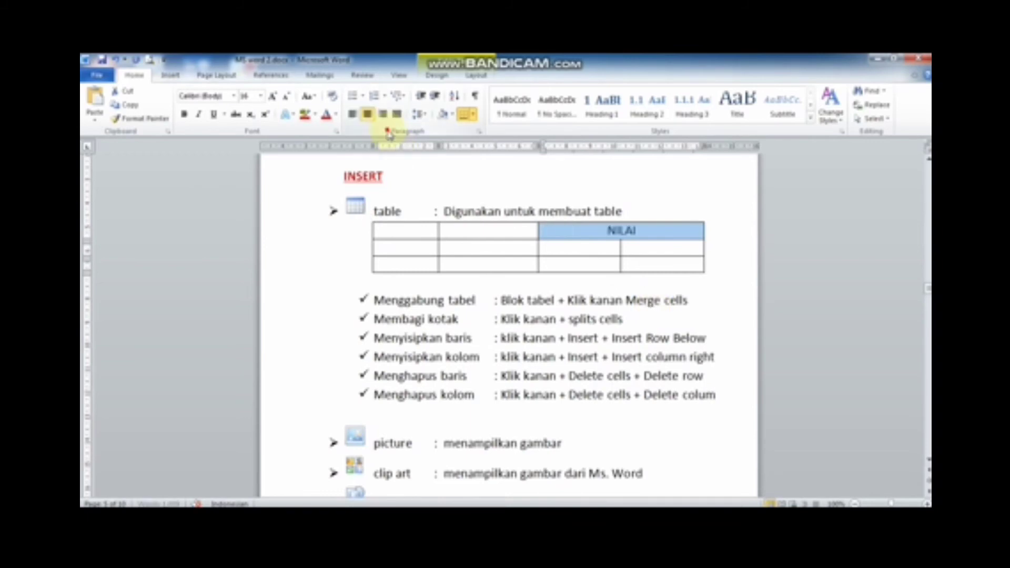
{"action": "left_click", "coordinate": [642, 234]}
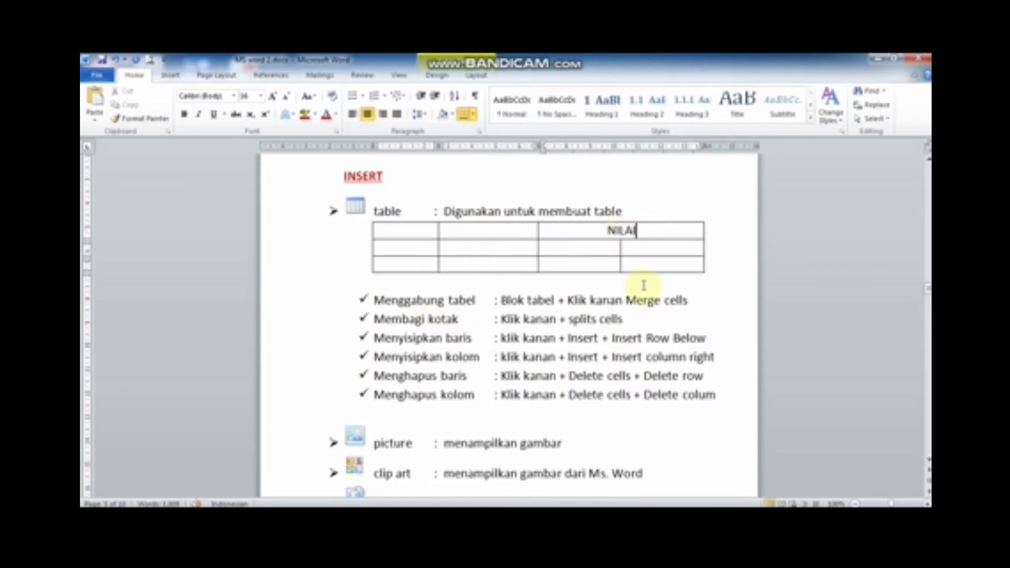
Split the last cell of the table's second row into 2 columns and 1 row
{"action": "right_click", "coordinate": [652, 250]}
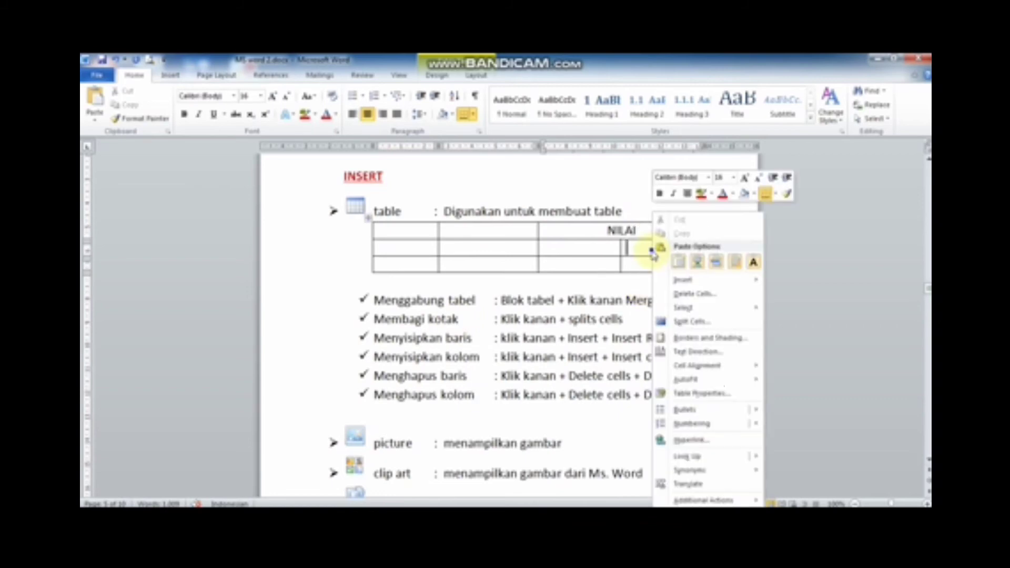
{"action": "left_click", "coordinate": [689, 322]}
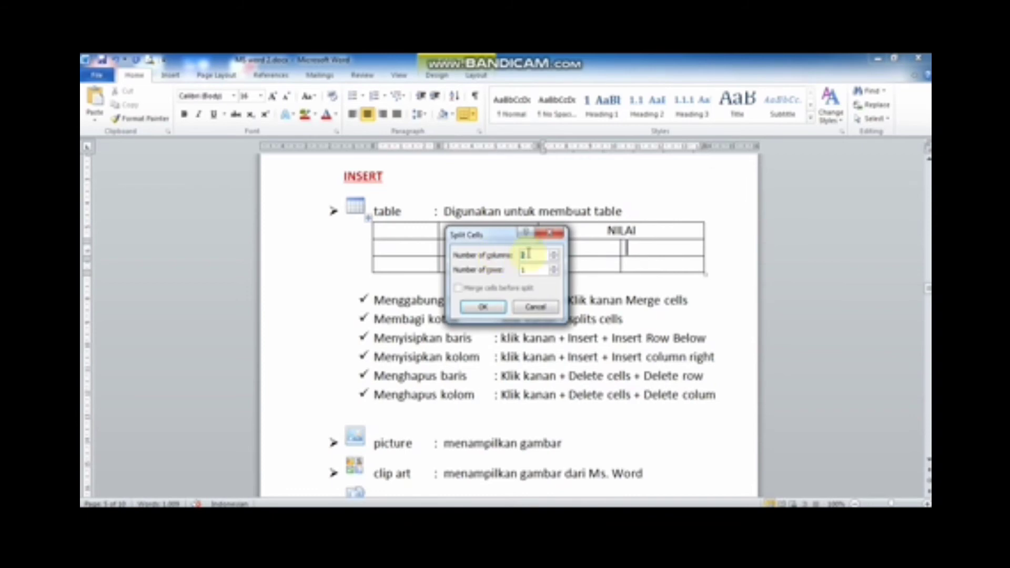
{"action": "left_click", "coordinate": [483, 307]}
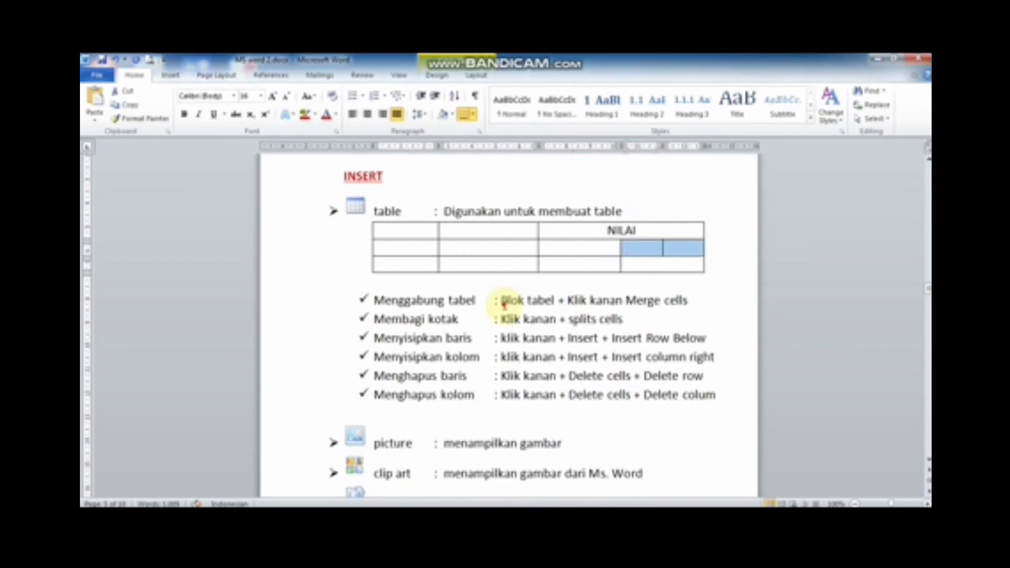
Draw a vertical line through the last cell of the table's third row, continuing the divider from the cell above
{"action": "left_click", "coordinate": [662, 263]}
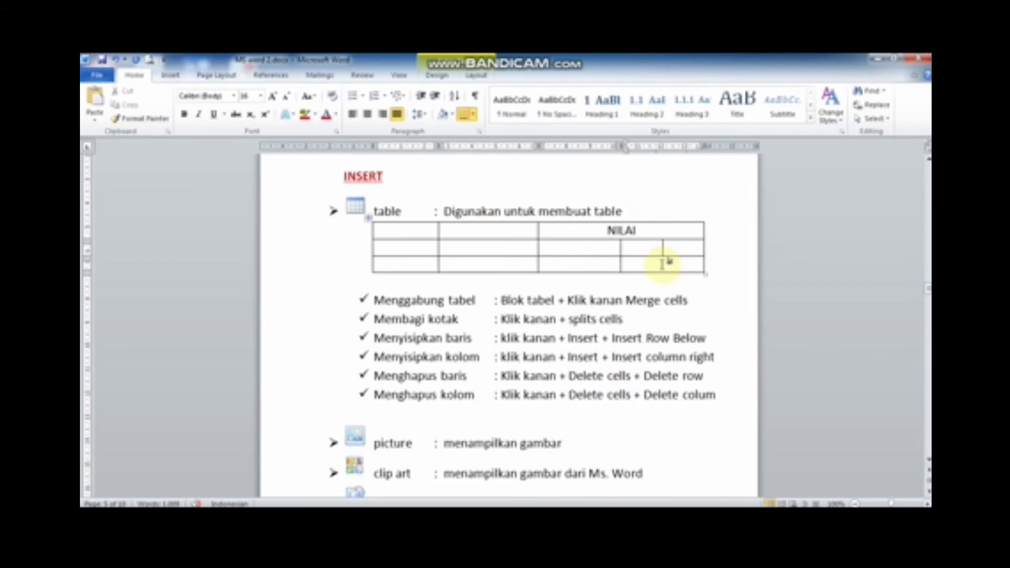
{"action": "left_click", "coordinate": [437, 76]}
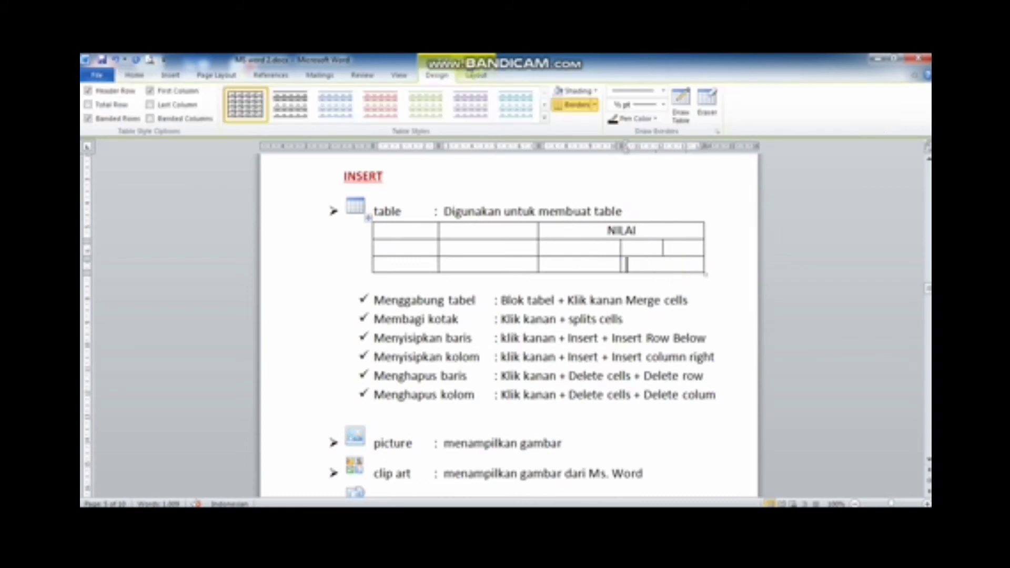
{"action": "left_click", "coordinate": [680, 103]}
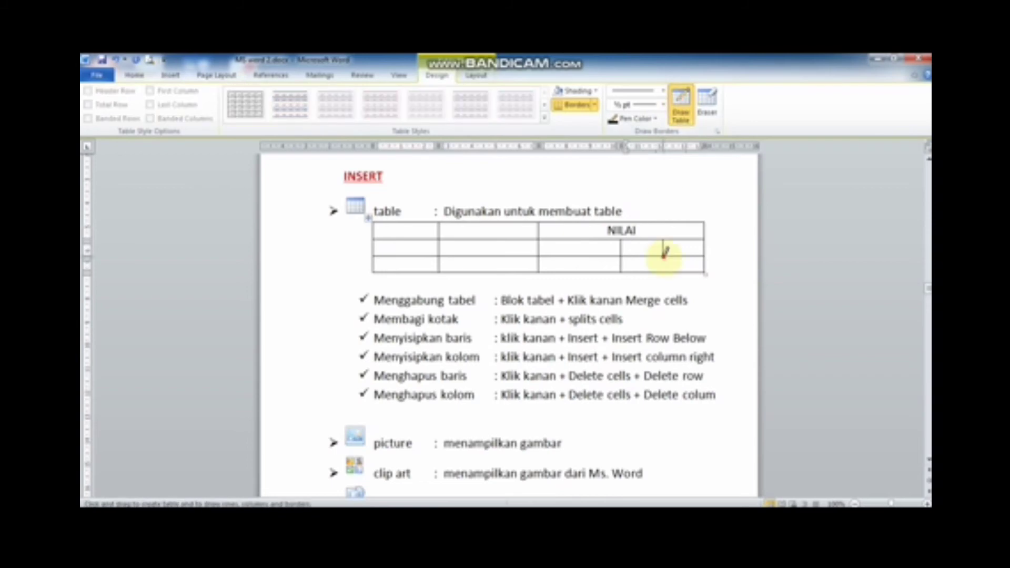
{"action": "left_click_drag", "start_coordinate": [663, 255], "coordinate": [658, 249]}
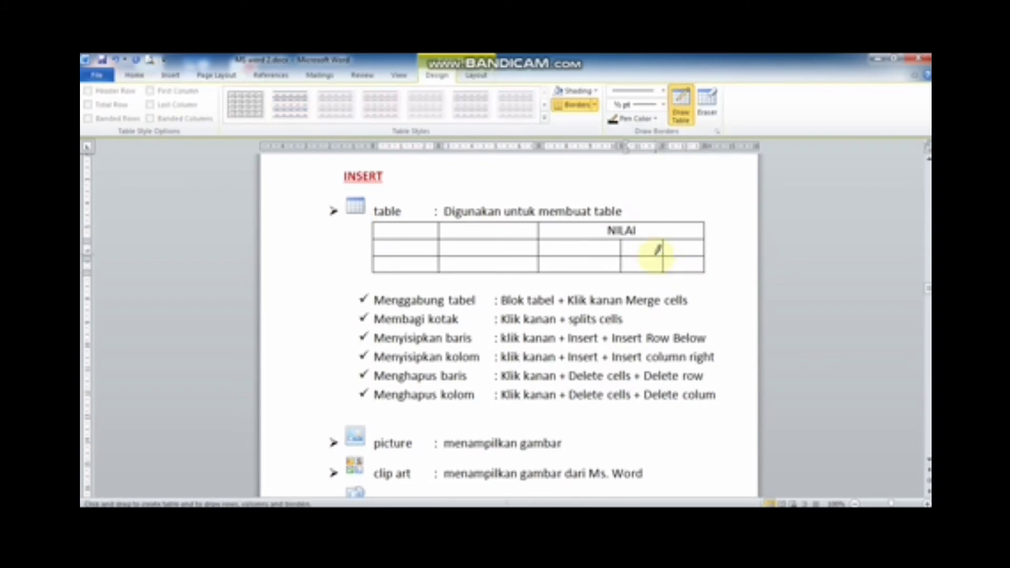
{"action": "key", "text": "Escape"}
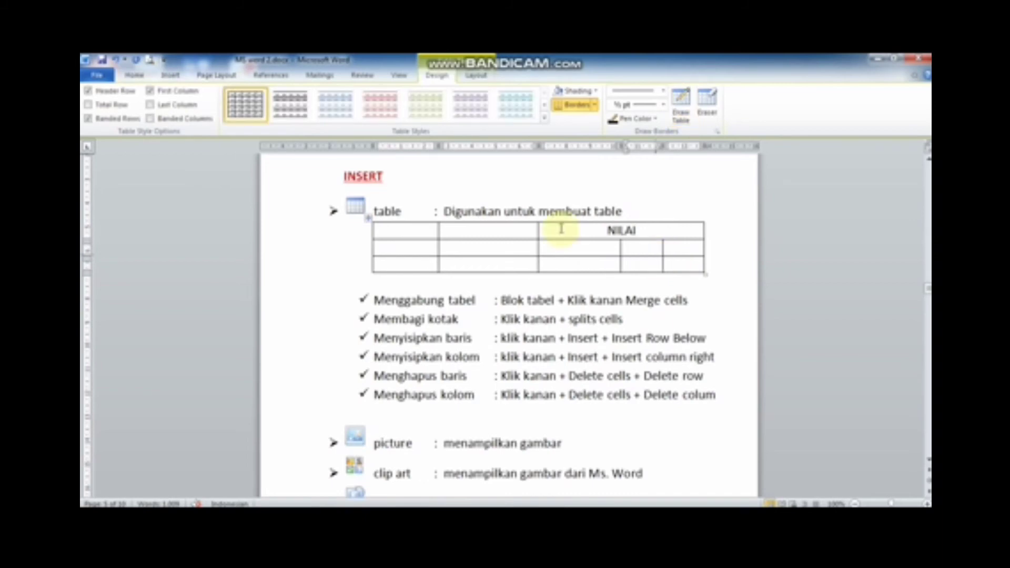
Insert a new row below the table's second row
{"action": "left_click", "coordinate": [170, 75]}
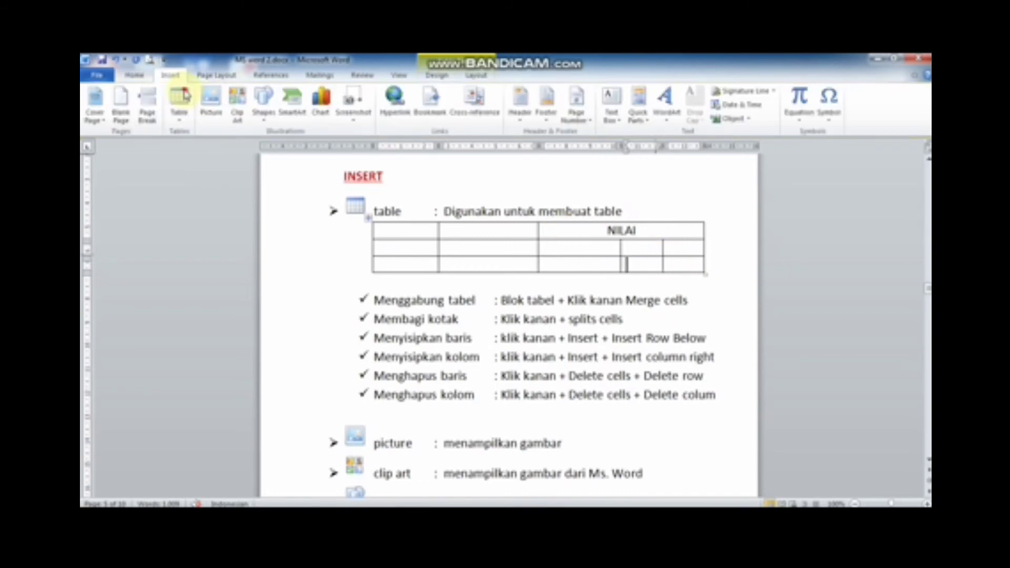
{"action": "left_click", "coordinate": [435, 337]}
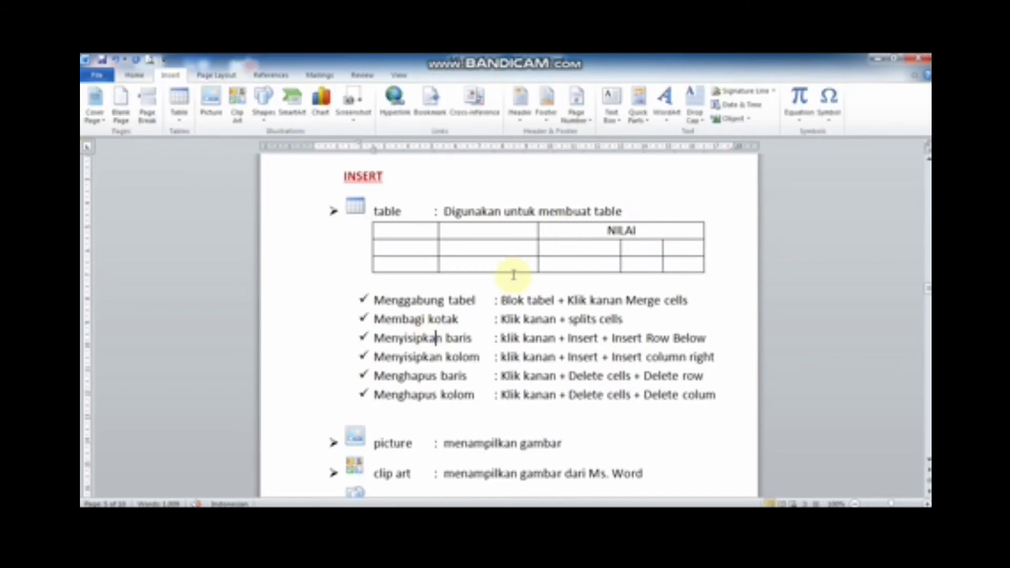
{"action": "left_click", "coordinate": [565, 250]}
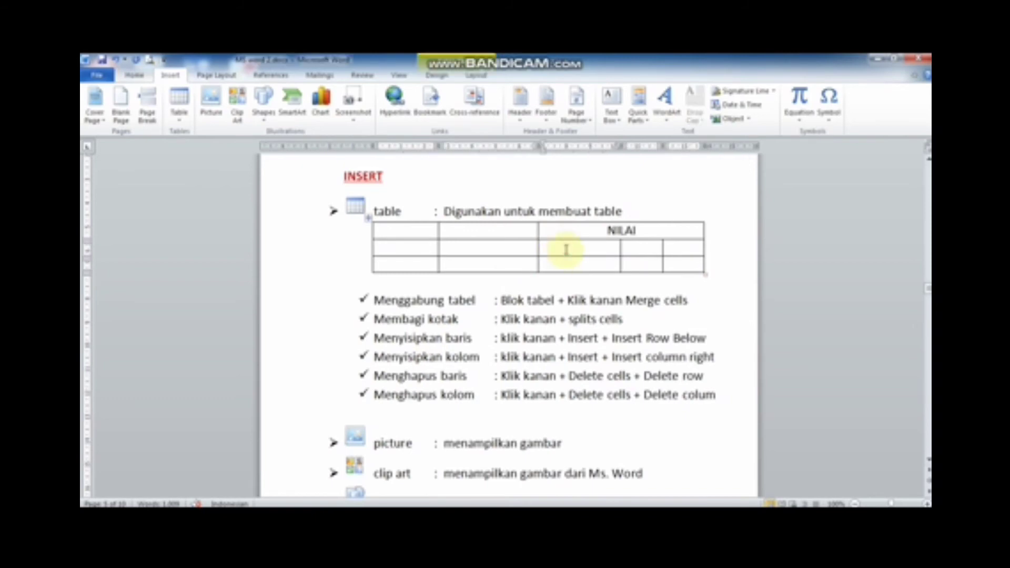
{"action": "right_click", "coordinate": [565, 253]}
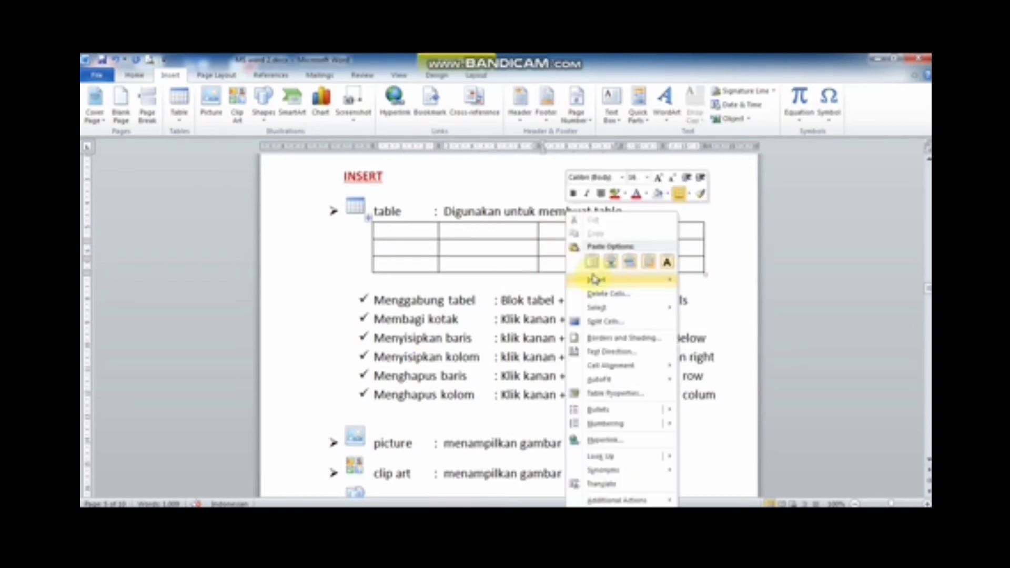
{"action": "mouse_move", "coordinate": [595, 278]}
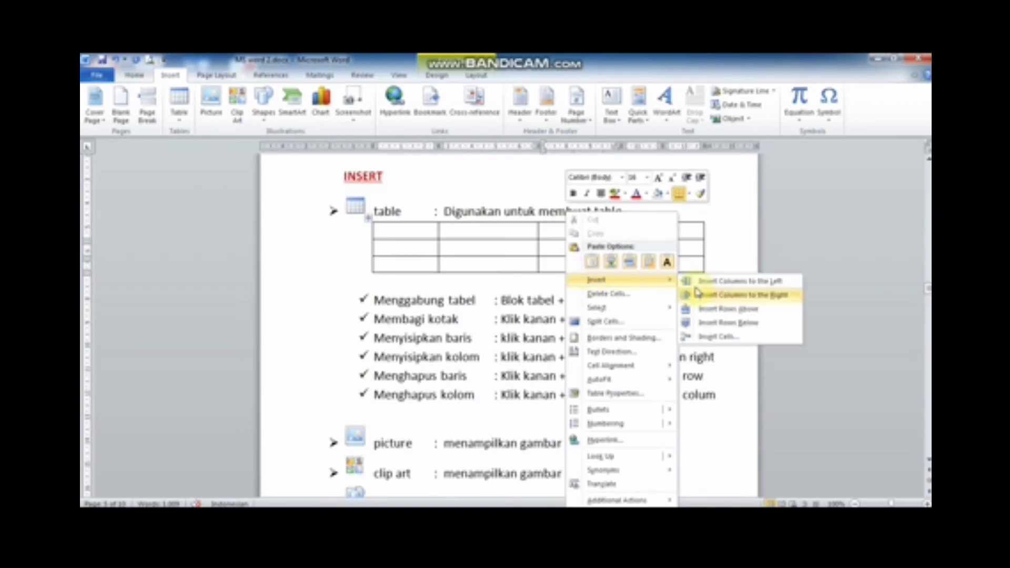
{"action": "left_click", "coordinate": [728, 327]}
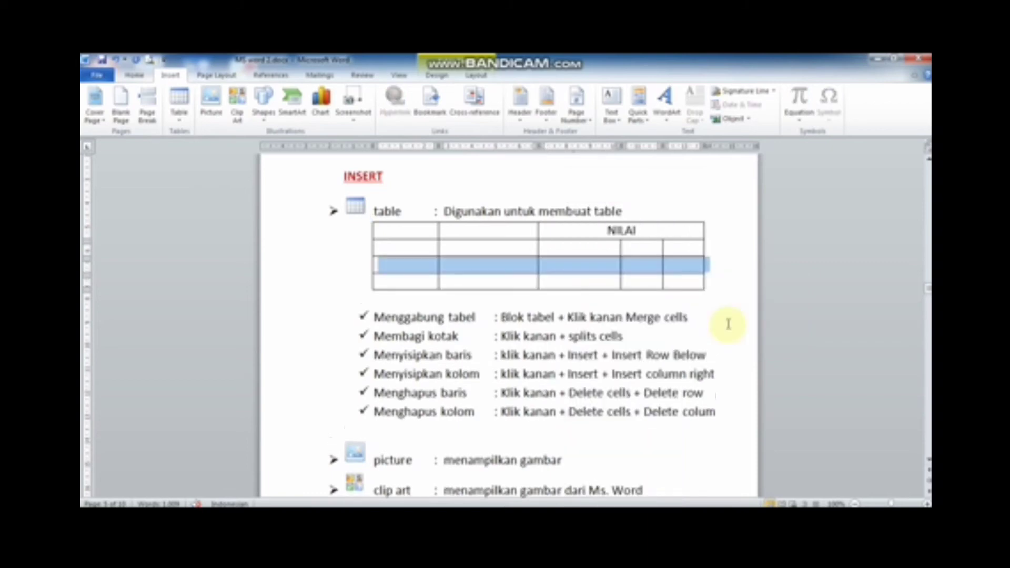
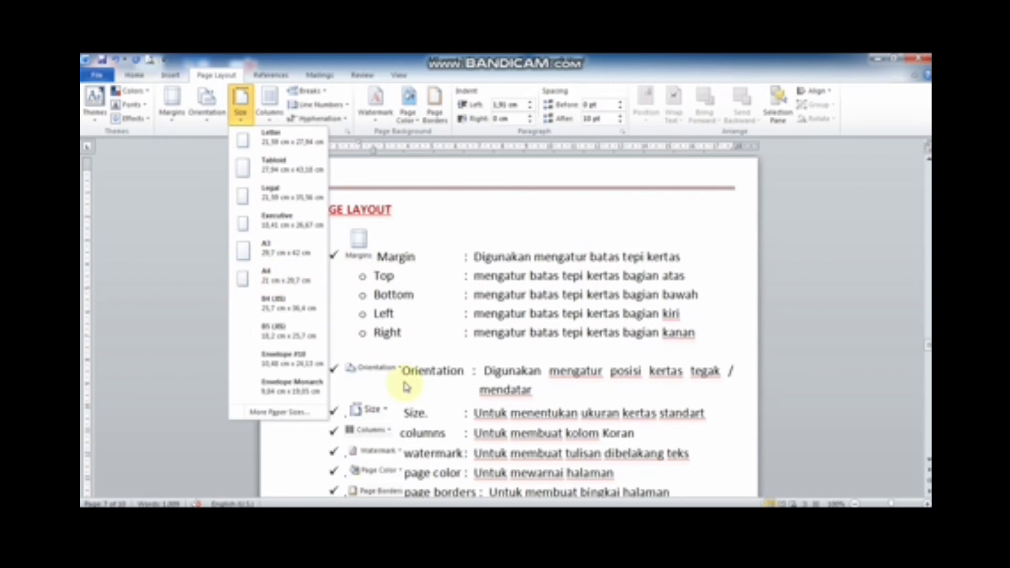
Dismiss the paper size choices and examine the available column layouts for the page
{"action": "left_click", "coordinate": [446, 431]}
{"action": "left_click", "coordinate": [446, 433]}
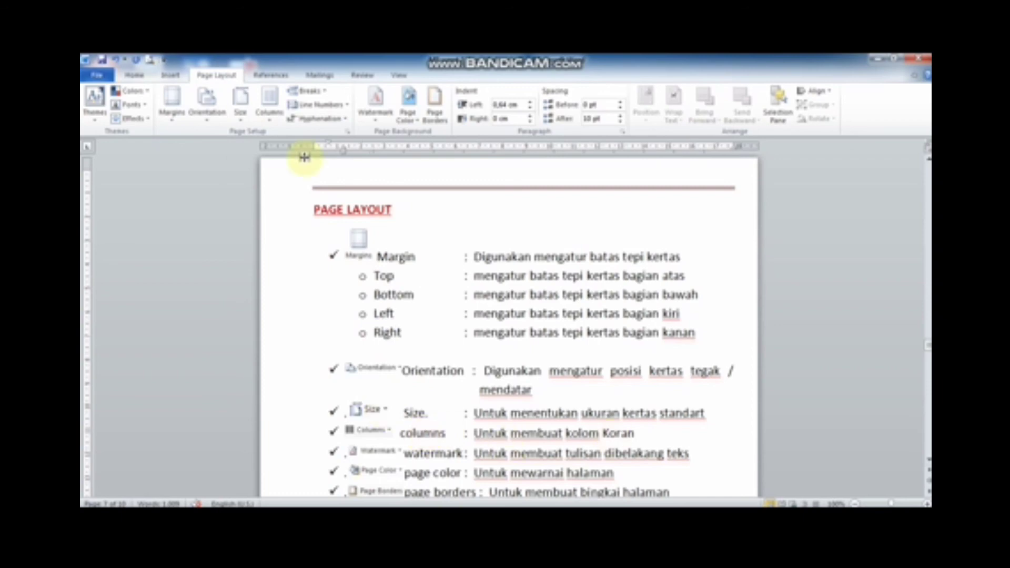
{"action": "left_click", "coordinate": [273, 120]}
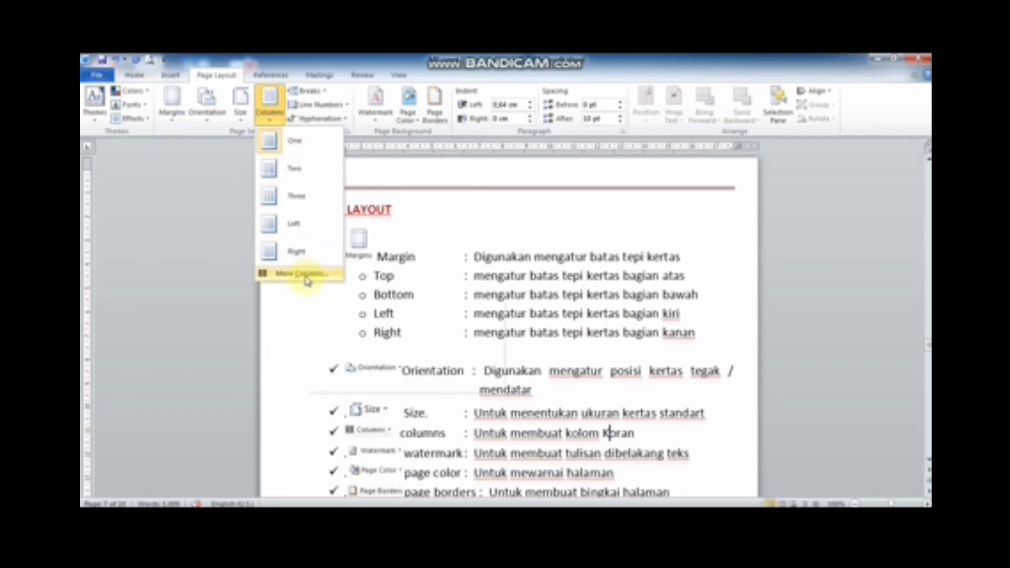
{"action": "left_click", "coordinate": [470, 438]}
{"action": "left_click", "coordinate": [587, 454]}
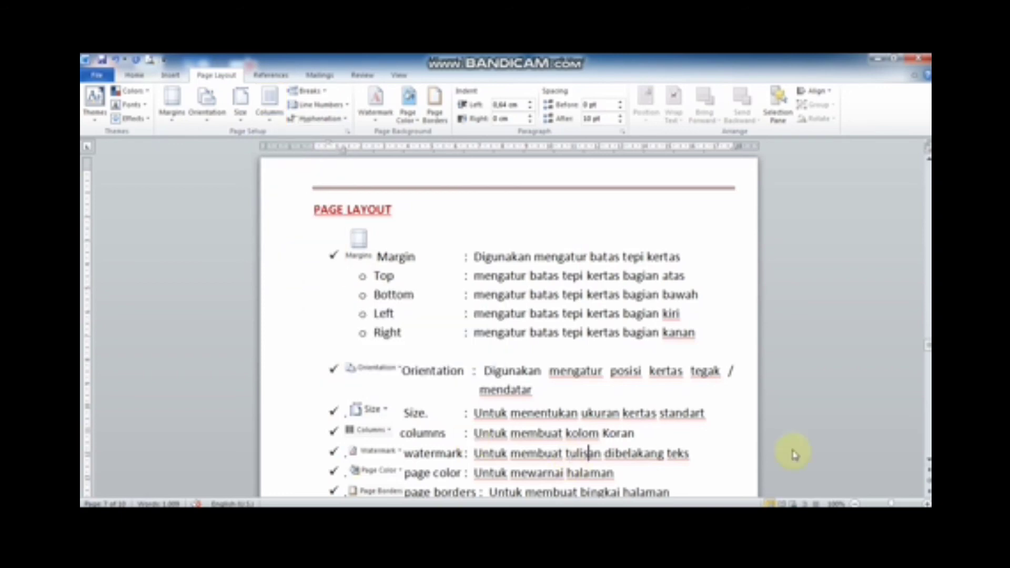
Add a custom text watermark reading "MS WORD" to the pages
{"action": "scroll", "coordinate": [794, 454], "scroll_direction": "down", "scroll_amount": 1}
{"action": "scroll", "coordinate": [509, 325], "scroll_direction": "down", "scroll_amount": 3}
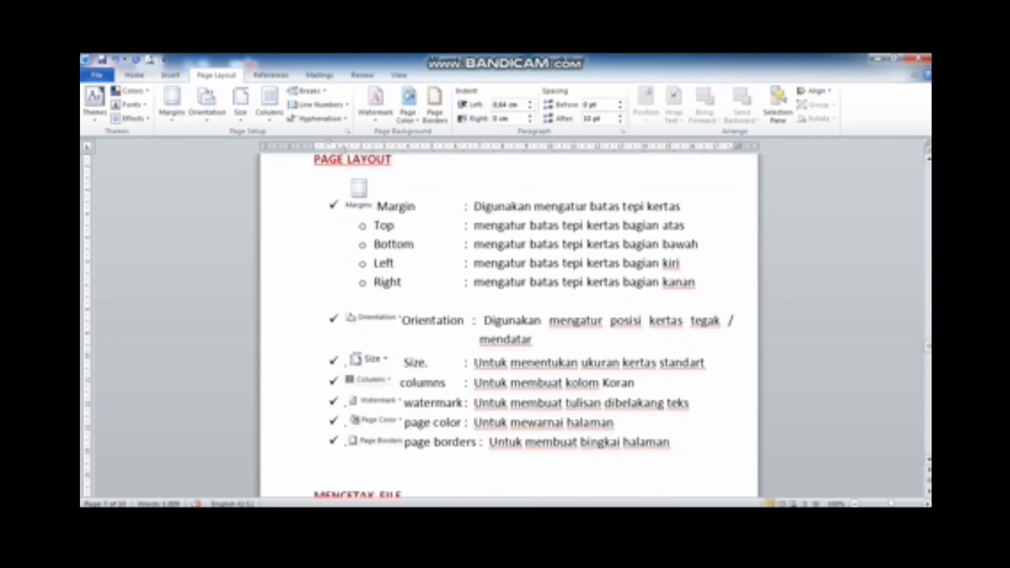
{"action": "scroll", "coordinate": [509, 325], "scroll_direction": "down", "scroll_amount": 1}
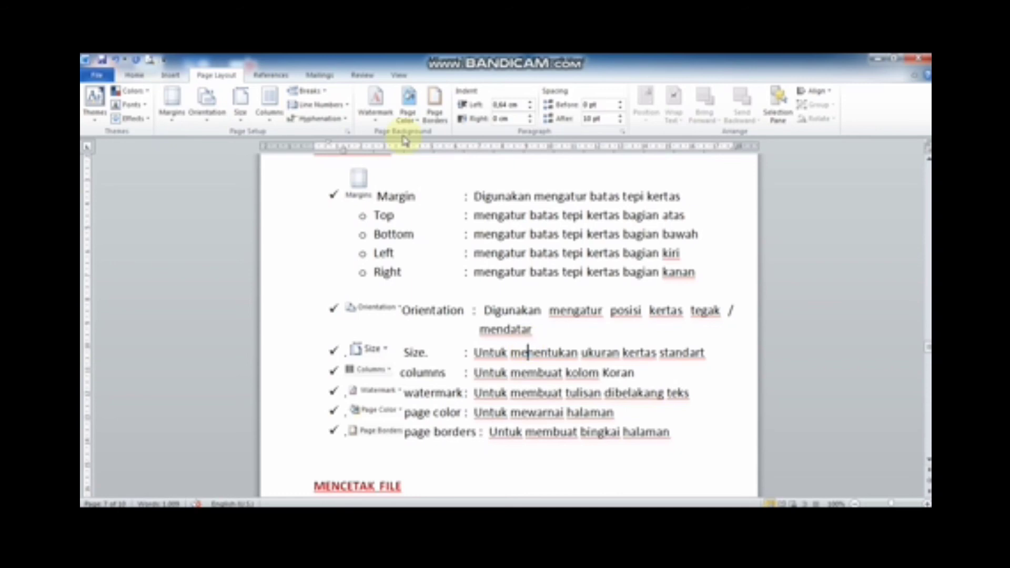
{"action": "left_click", "coordinate": [381, 119]}
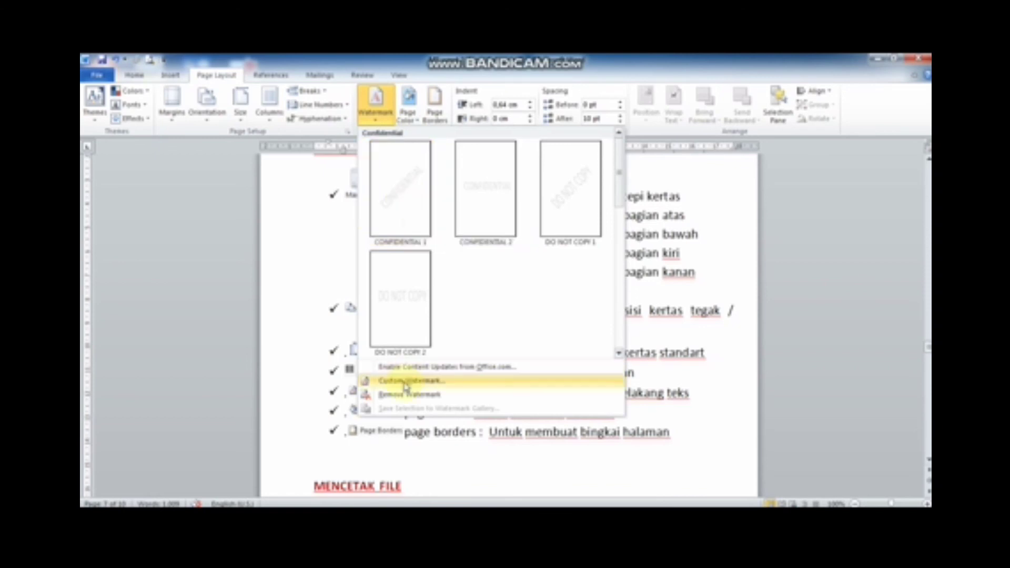
{"action": "left_click", "coordinate": [416, 352]}
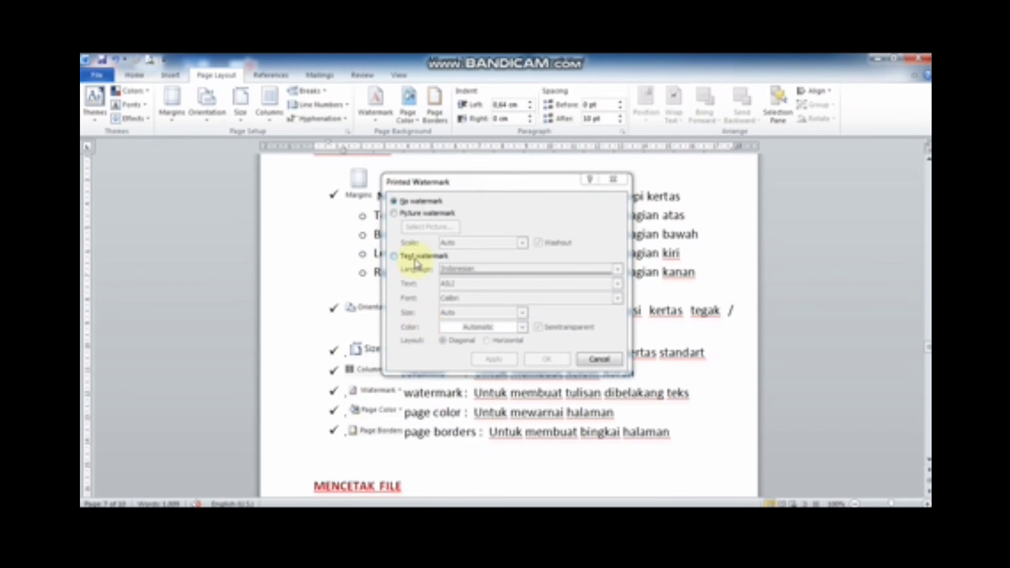
{"action": "left_click", "coordinate": [399, 257]}
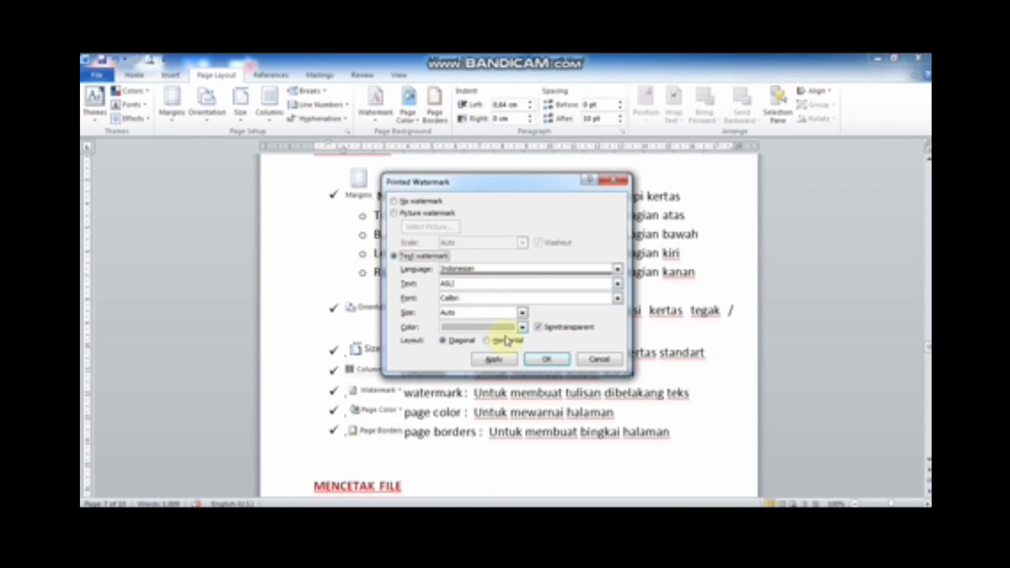
{"action": "left_click", "coordinate": [481, 283]}
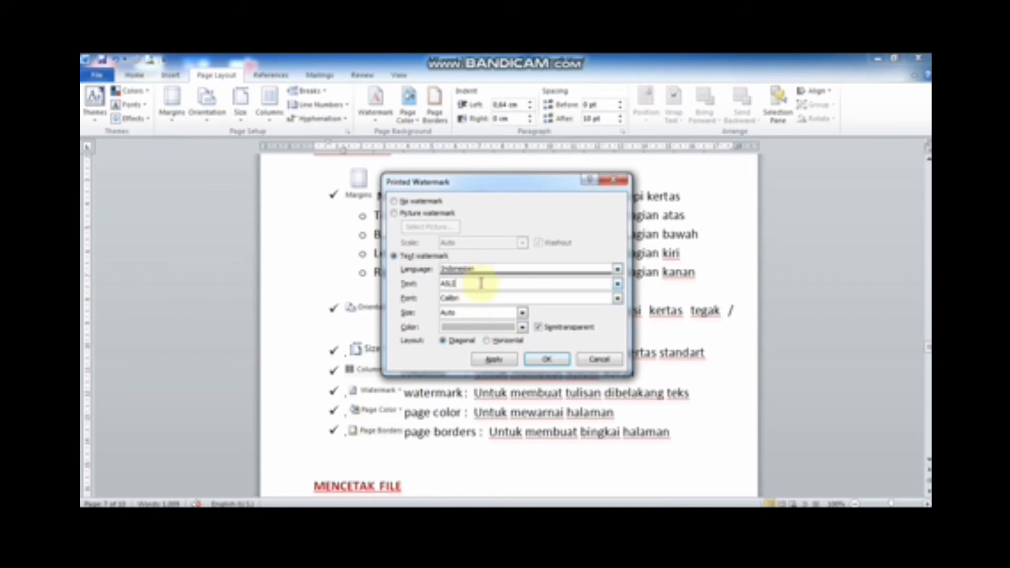
{"action": "double_click", "coordinate": [482, 285]}
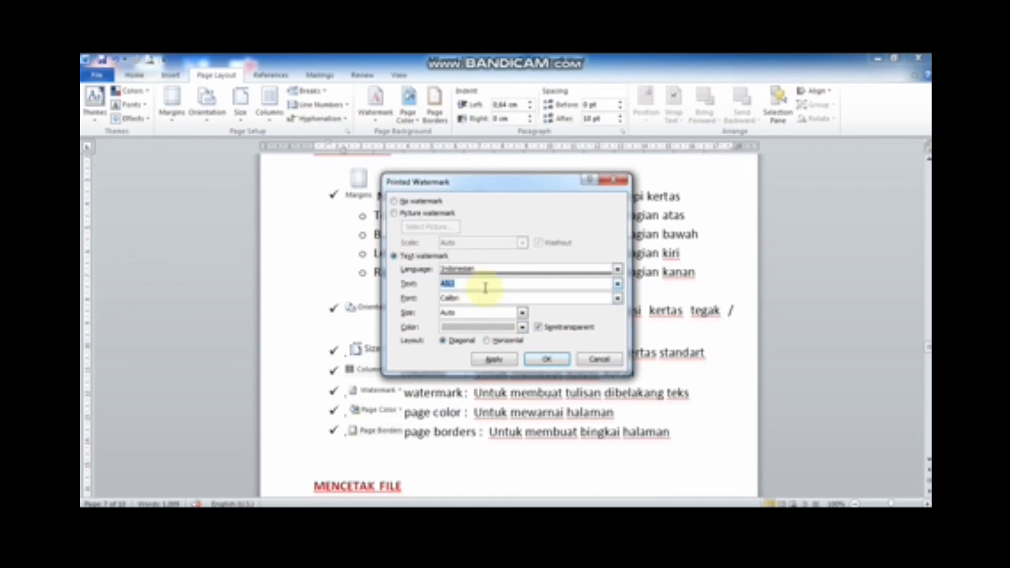
{"action": "type", "text": "MS WOR"}
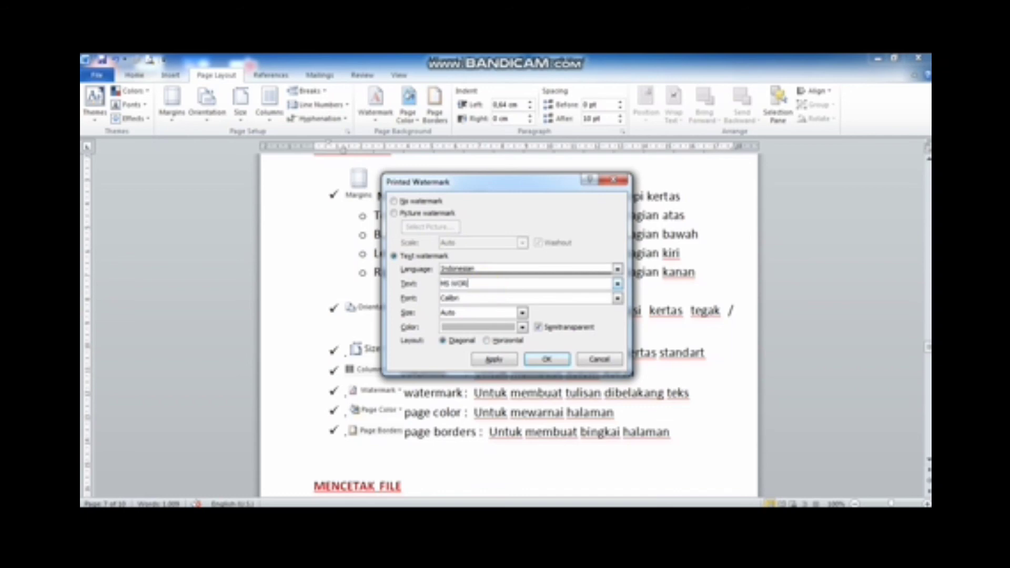
{"action": "type", "text": "D"}
{"action": "left_click", "coordinate": [549, 361]}
{"action": "left_click", "coordinate": [552, 361]}
{"action": "left_click", "coordinate": [552, 360]}
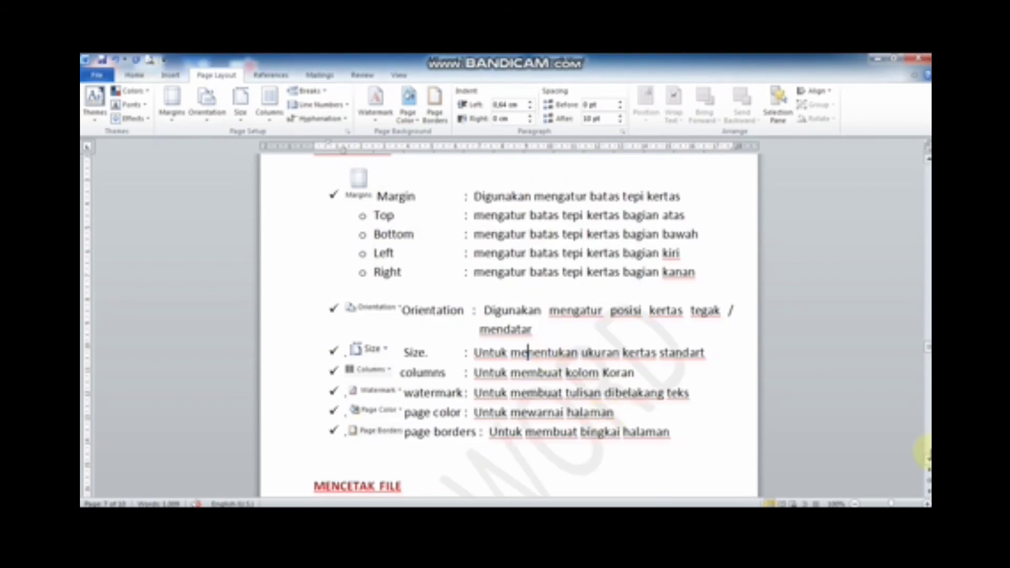
Look over the watermark on the page and preview a light blue page color without applying it
{"action": "scroll", "coordinate": [927, 453], "scroll_direction": "down", "scroll_amount": 1}
{"action": "scroll", "coordinate": [471, 427], "scroll_direction": "down", "scroll_amount": 2}
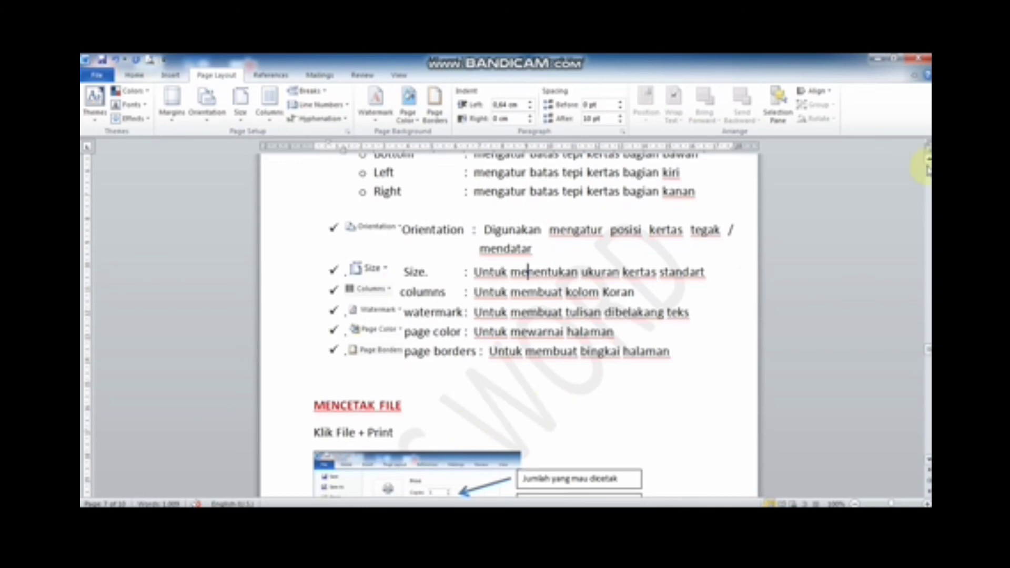
{"action": "left_click", "coordinate": [928, 160]}
{"action": "double_click", "coordinate": [928, 161]}
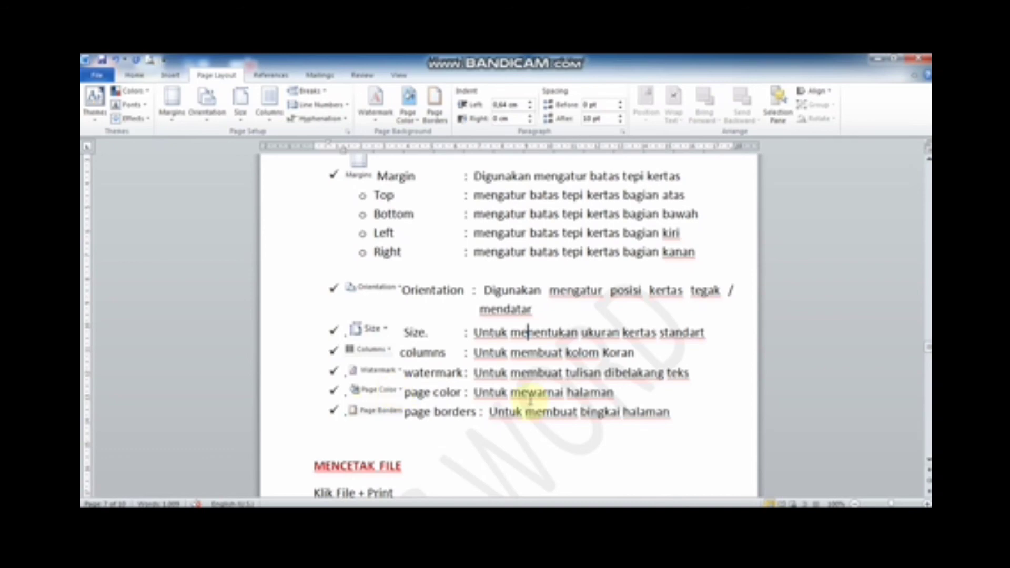
{"action": "left_click", "coordinate": [412, 122]}
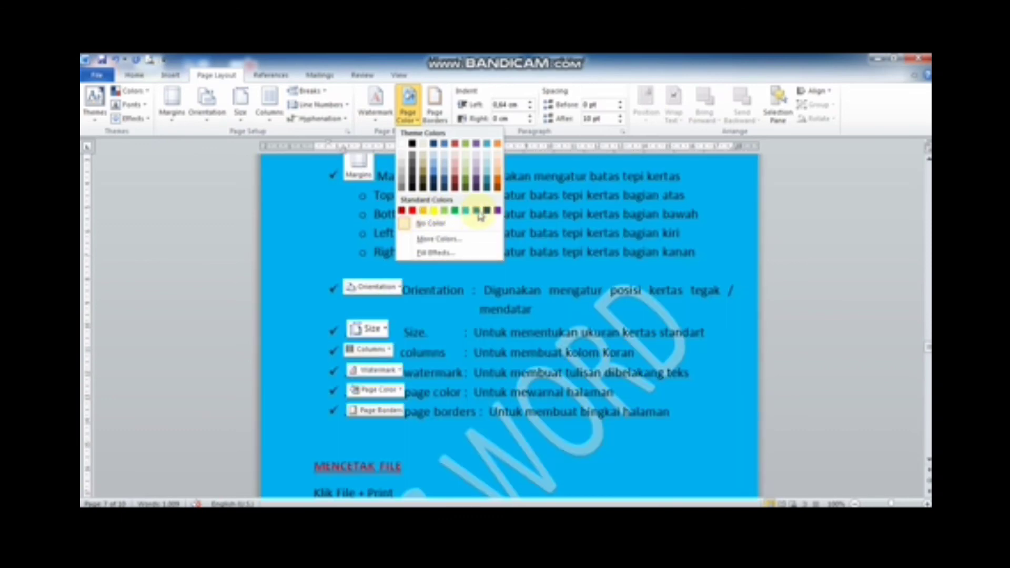
{"action": "left_click", "coordinate": [492, 345]}
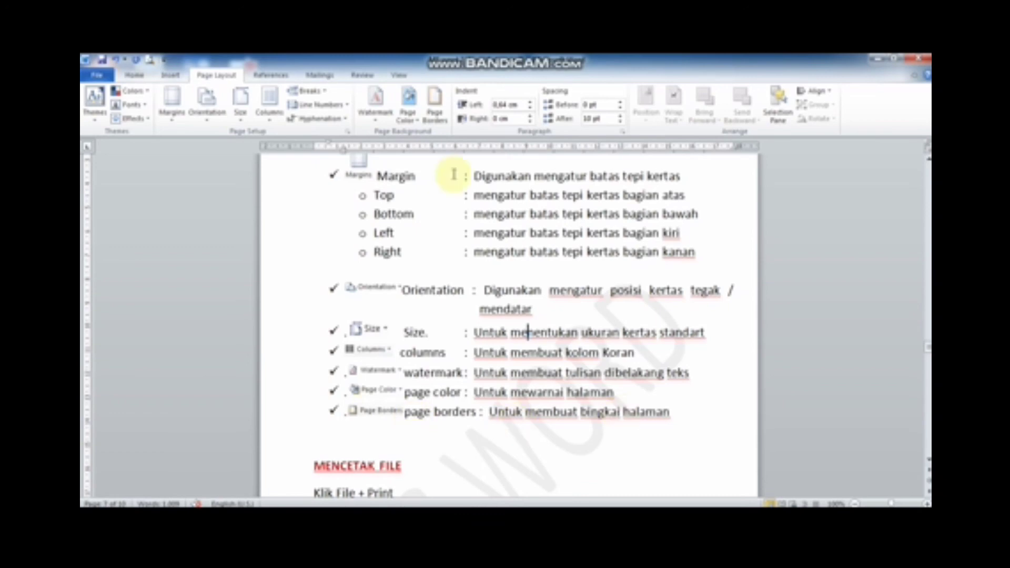
Apply a box page border with the pink-and-purple art pattern at 10 pt width to the whole document
{"action": "left_click", "coordinate": [438, 117]}
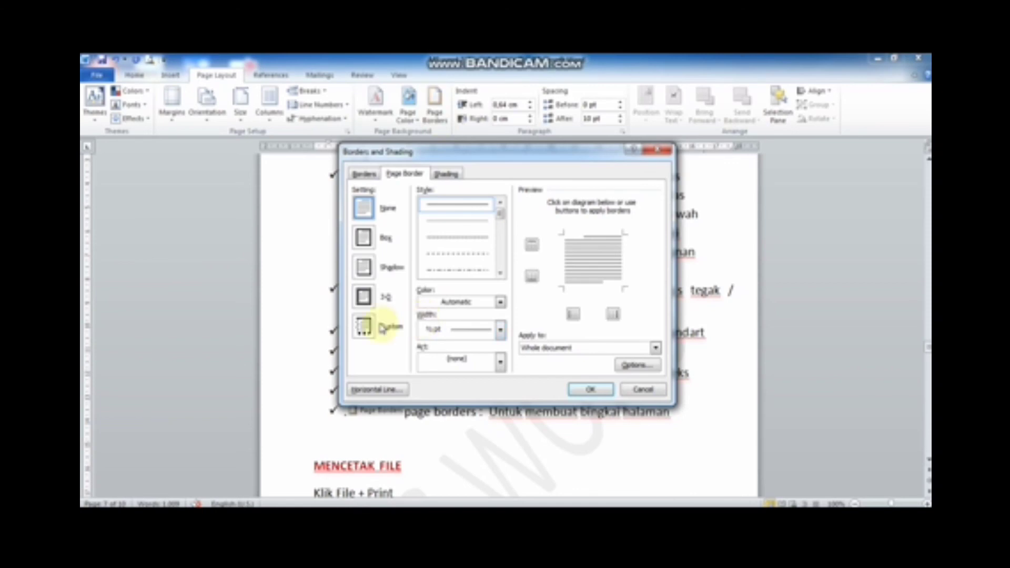
{"action": "left_click", "coordinate": [499, 363]}
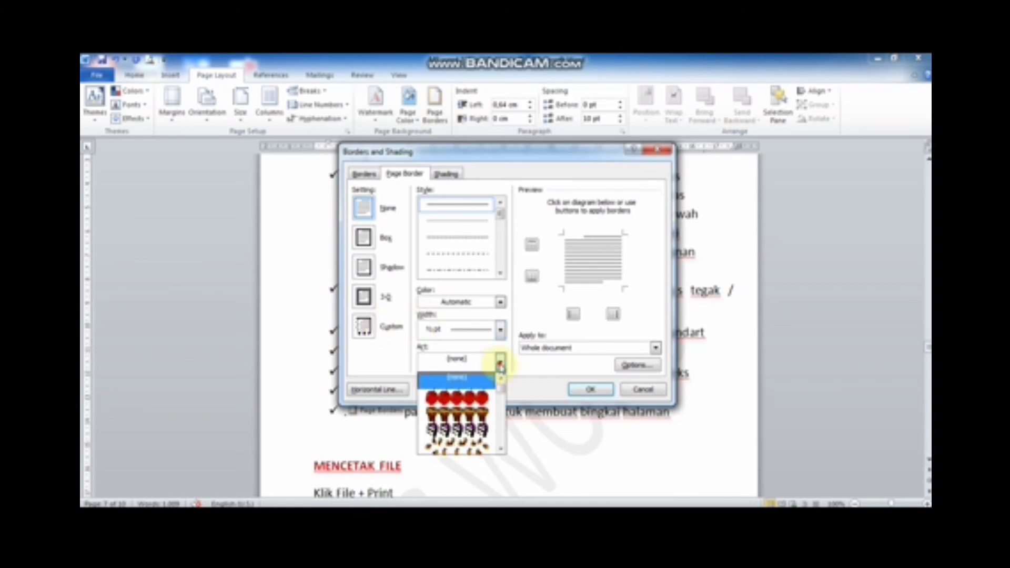
{"action": "scroll", "coordinate": [501, 419], "scroll_direction": "down", "scroll_amount": 3}
{"action": "scroll", "coordinate": [501, 418], "scroll_direction": "down", "scroll_amount": 3}
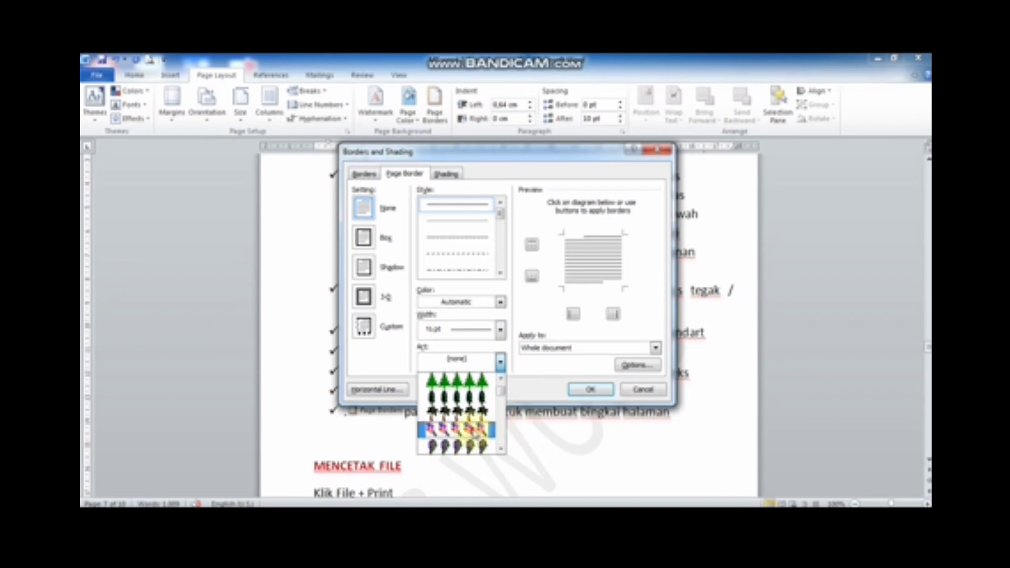
{"action": "left_click", "coordinate": [476, 431]}
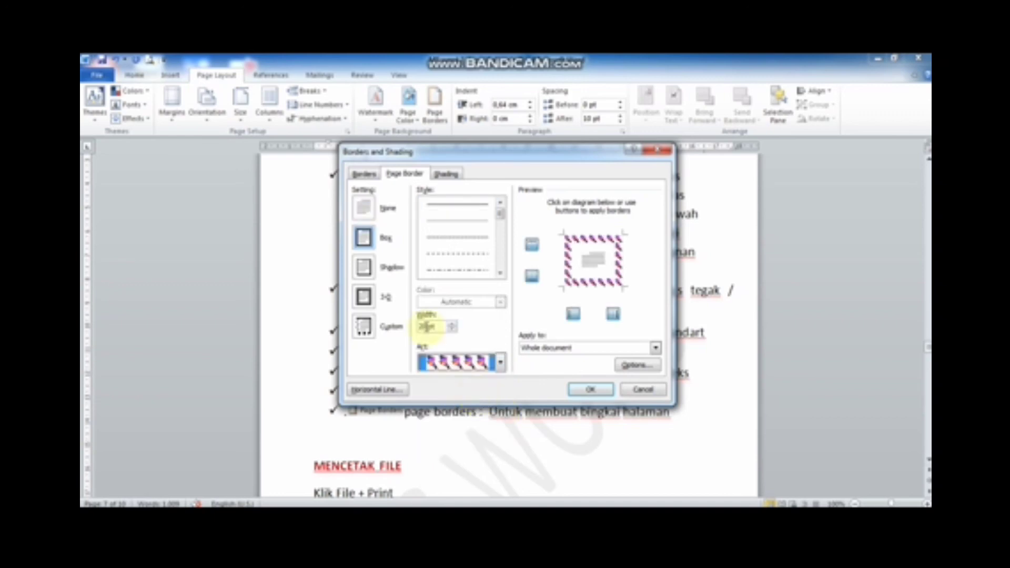
{"action": "left_click_drag", "start_coordinate": [437, 327], "coordinate": [419, 328]}
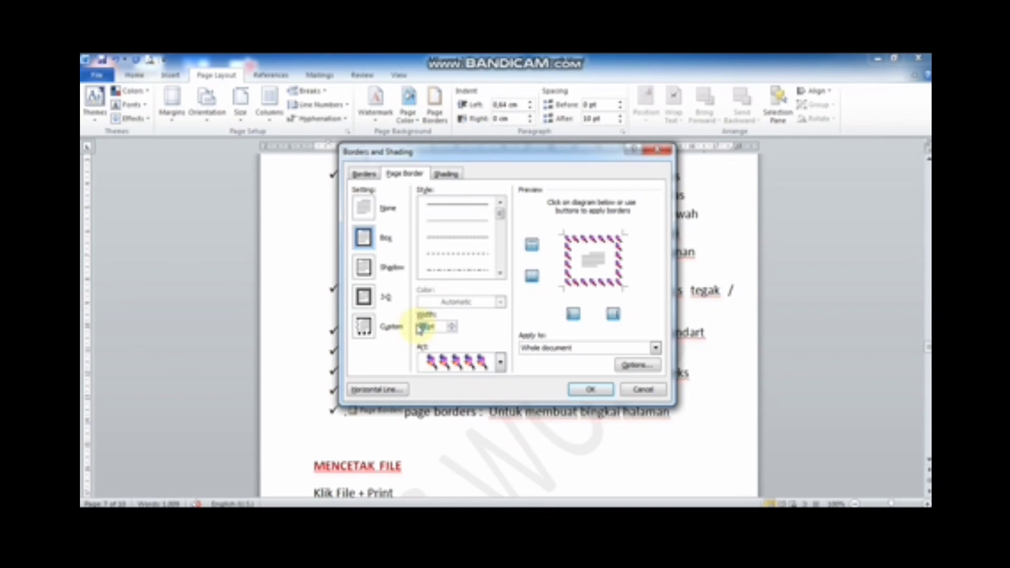
{"action": "type", "text": "10"}
{"action": "left_click", "coordinate": [581, 388]}
{"action": "left_click", "coordinate": [587, 392]}
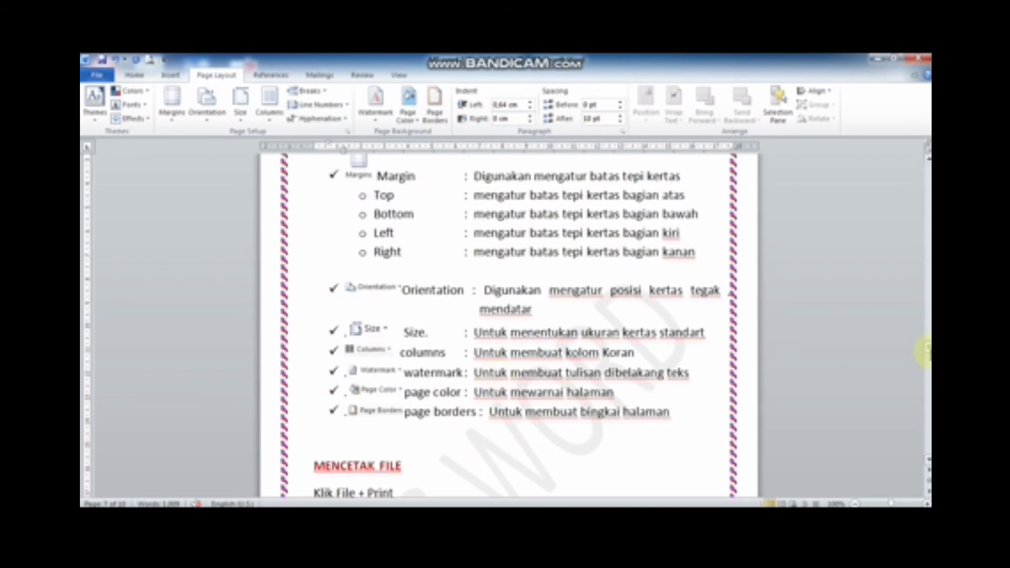
{"action": "left_click_drag", "start_coordinate": [928, 349], "coordinate": [928, 349]}
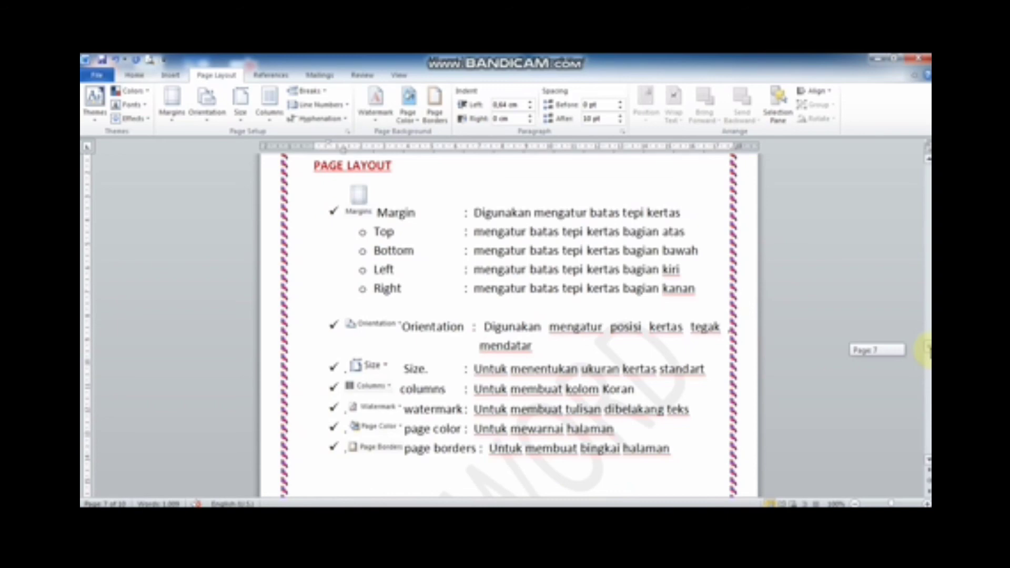
Go to the MENCETAK FILE section, look briefly at the file commands that include Print, and examine the annotated print settings picture
{"action": "left_click_drag", "start_coordinate": [929, 350], "coordinate": [929, 362]}
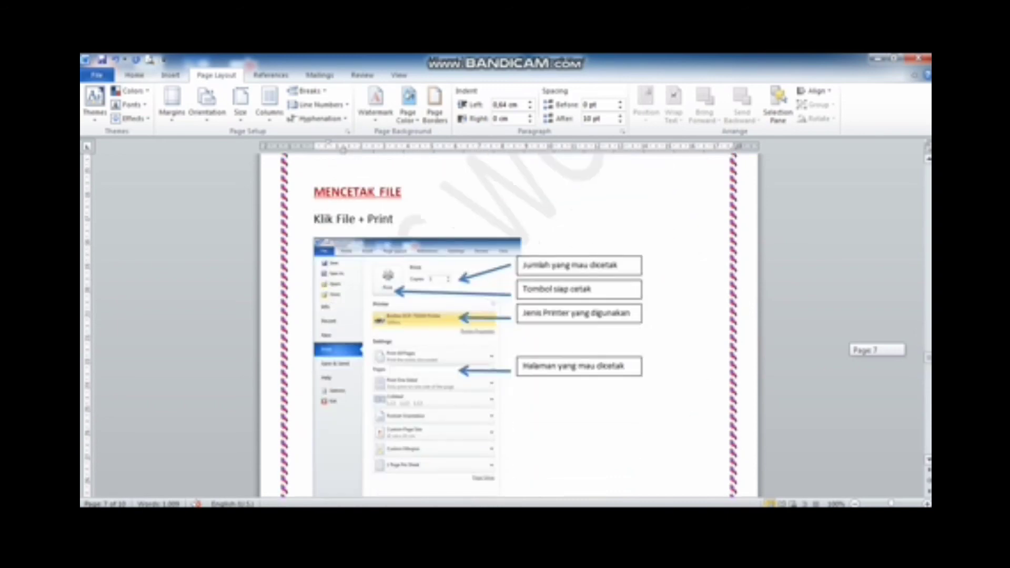
{"action": "left_click", "coordinate": [590, 188]}
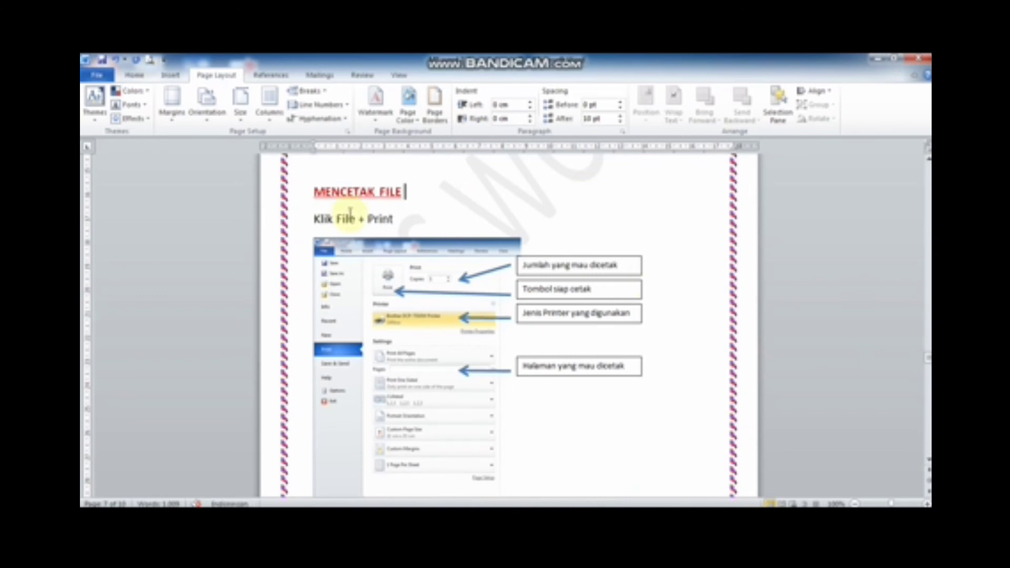
{"action": "left_click", "coordinate": [100, 79]}
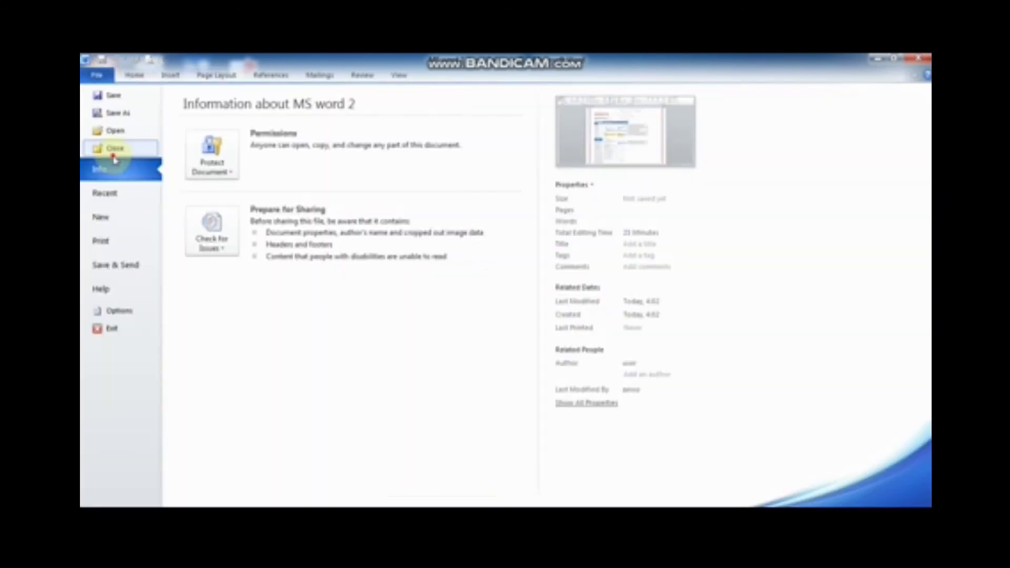
{"action": "key", "text": "Escape"}
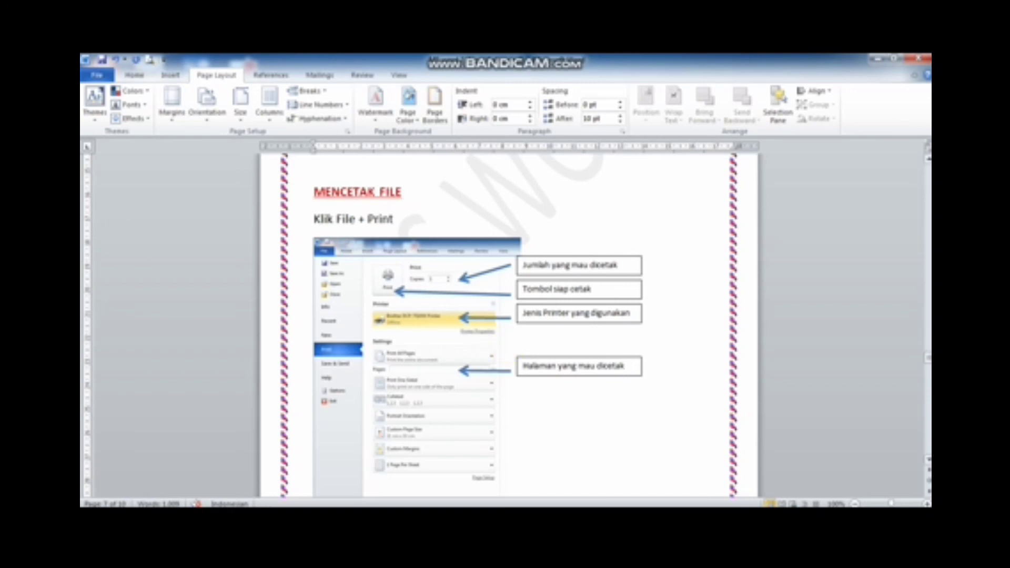
{"action": "scroll", "coordinate": [508, 326], "scroll_direction": "down", "scroll_amount": 1}
{"action": "scroll", "coordinate": [666, 302], "scroll_direction": "down", "scroll_amount": 1}
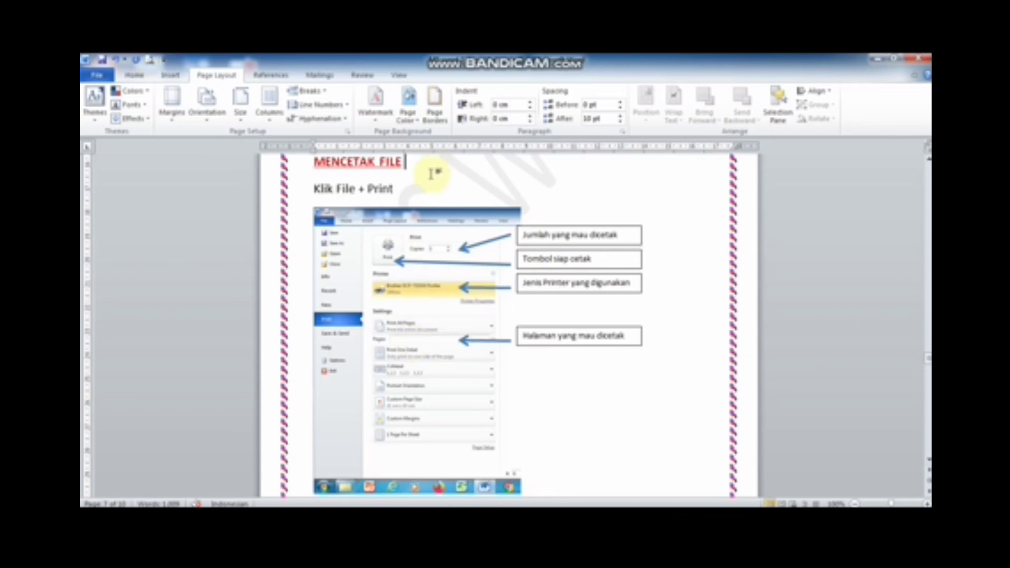
{"action": "key", "text": "Down"}
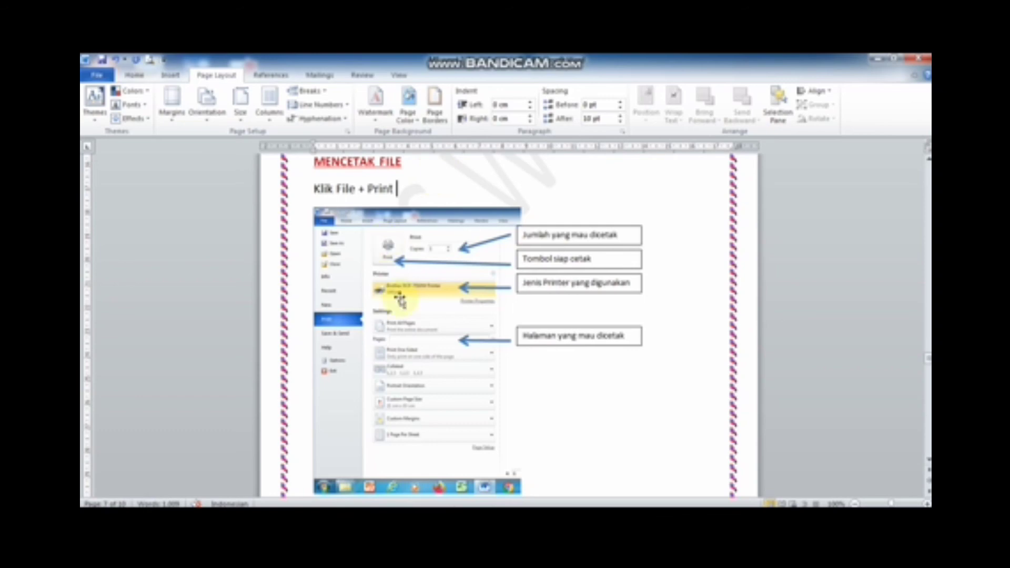